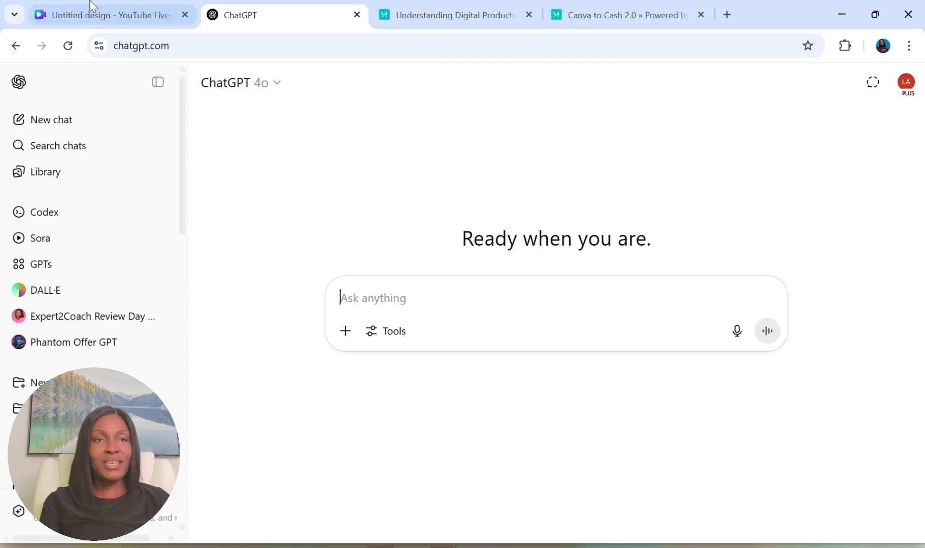
Switch to Canva and create a new blank Instagram Post (Square) design of 1080 × 1080 px, searching for "insta".
{"action": "left_click", "coordinate": [93, 20]}
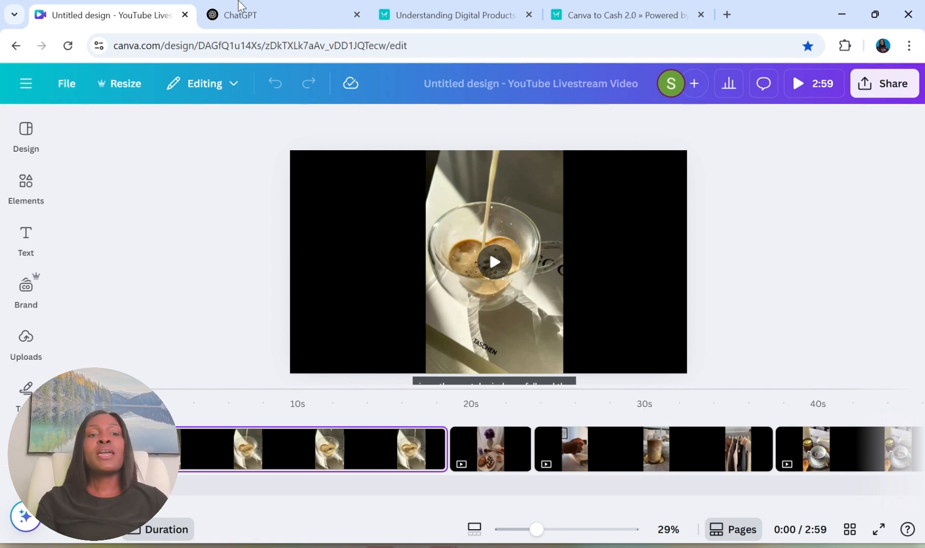
{"action": "left_click", "coordinate": [29, 87]}
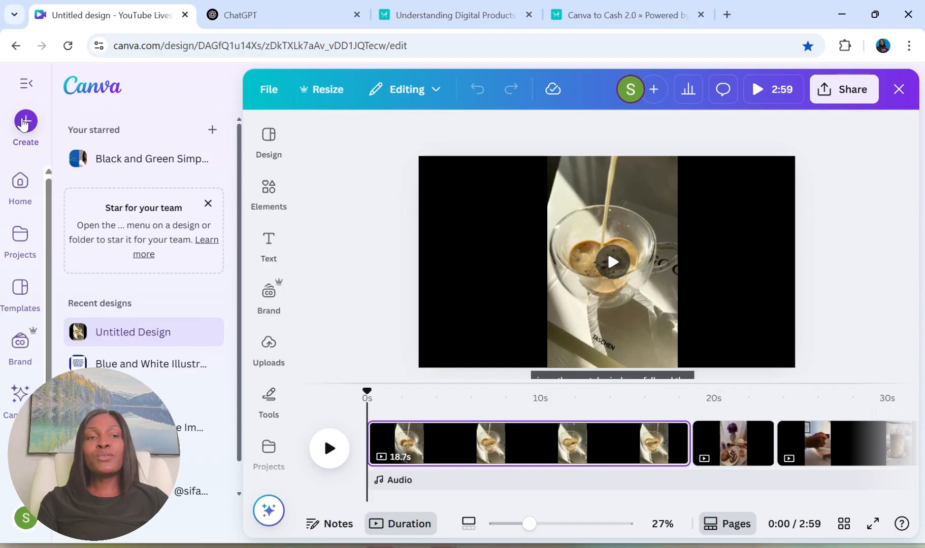
{"action": "left_click", "coordinate": [24, 122]}
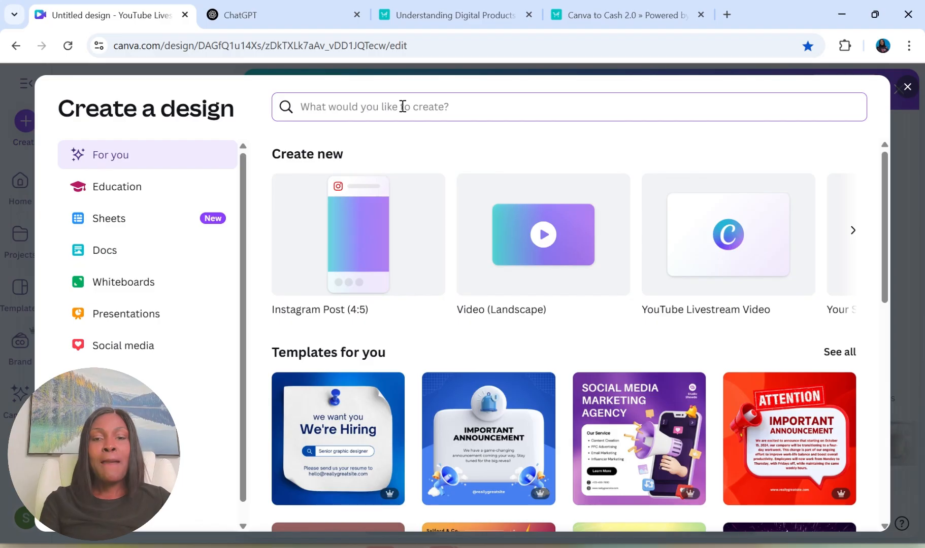
{"action": "type", "text": "ins"}
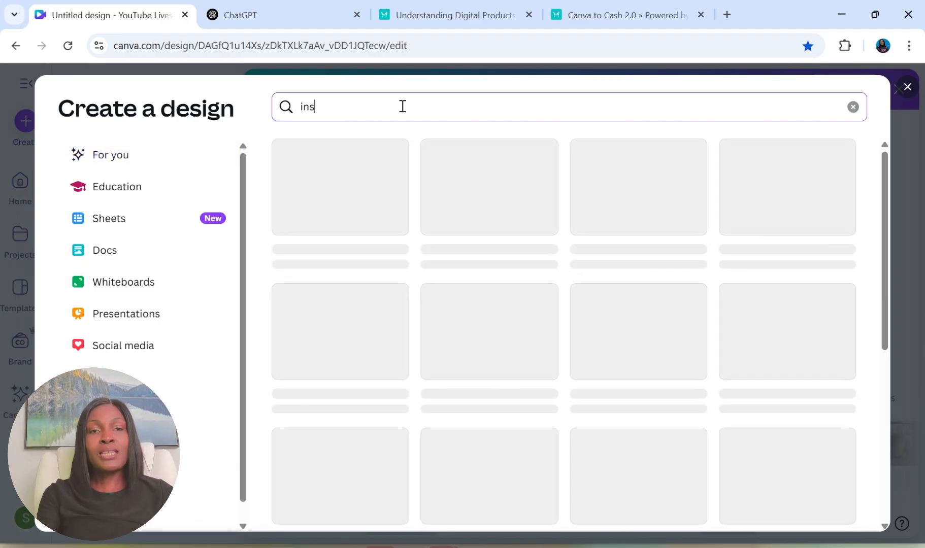
{"action": "type", "text": "ta"}
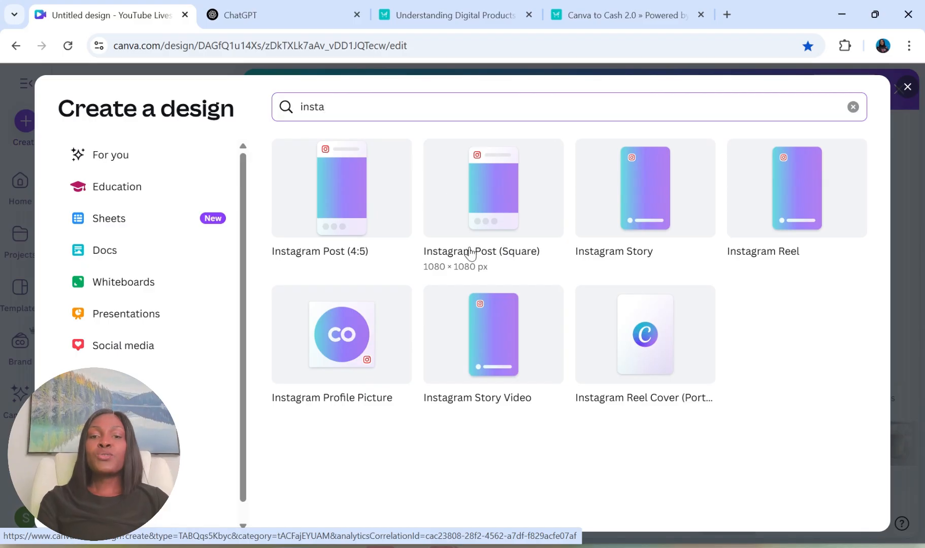
{"action": "left_click", "coordinate": [497, 210]}
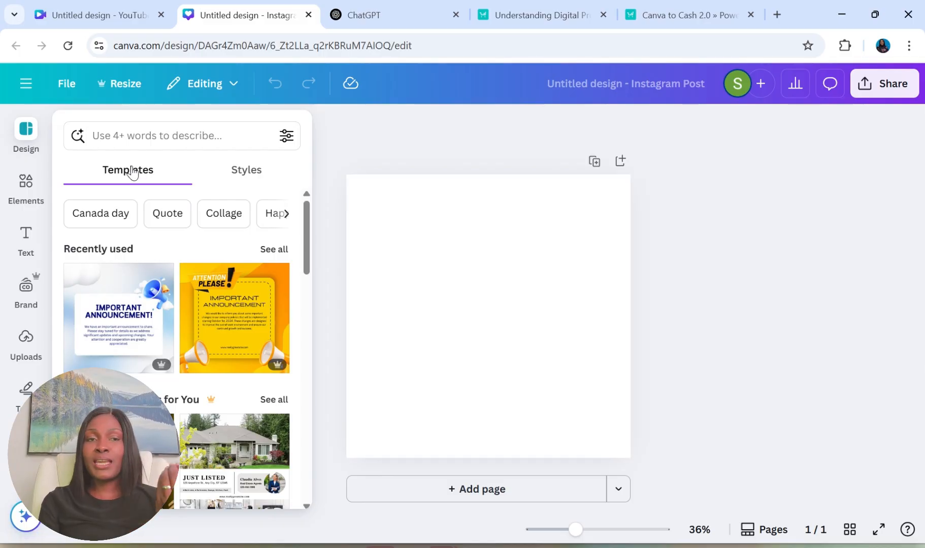
Browse the style combinations and apply the Archivo Black one with black, blue, green, yellow and white to the blank page.
{"action": "left_click", "coordinate": [247, 173]}
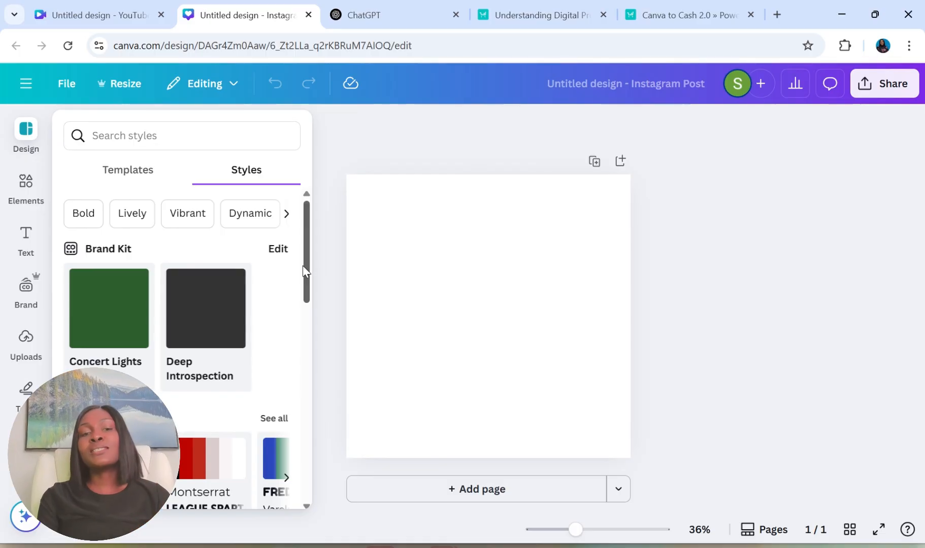
{"action": "left_click_drag", "start_coordinate": [302, 265], "coordinate": [324, 347]}
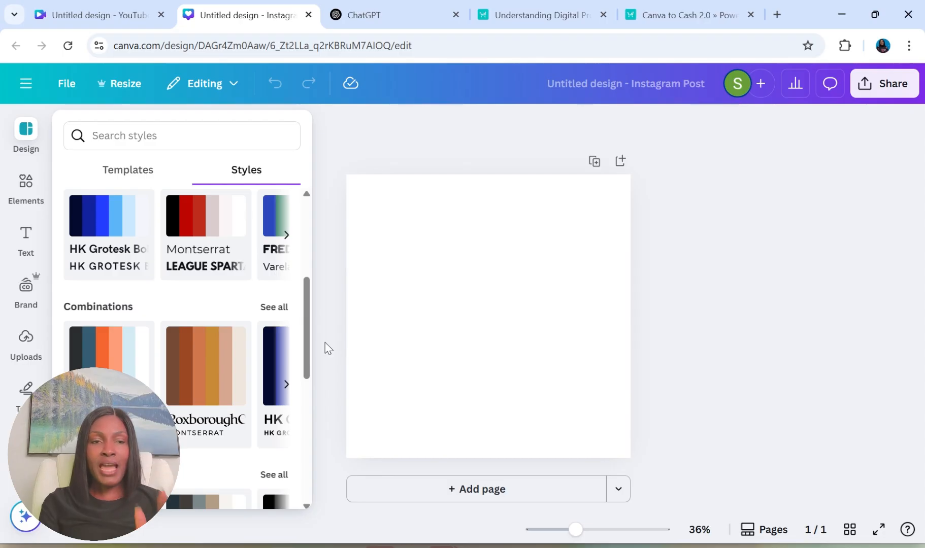
{"action": "mouse_move", "coordinate": [307, 329]}
{"action": "left_mouse_down"}
{"action": "mouse_move", "coordinate": [310, 368]}
{"action": "mouse_move", "coordinate": [307, 339]}
{"action": "left_mouse_up"}
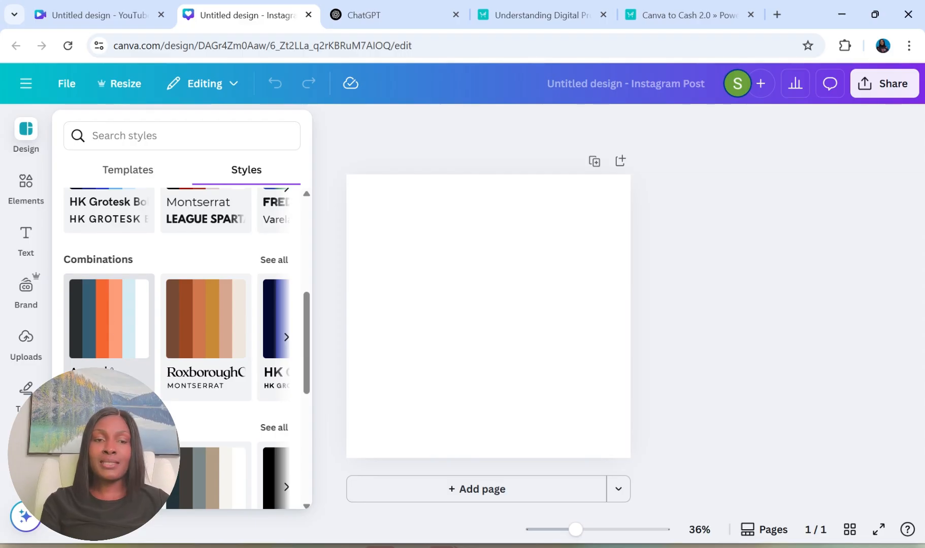
{"action": "left_click", "coordinate": [287, 344]}
{"action": "left_click", "coordinate": [287, 338]}
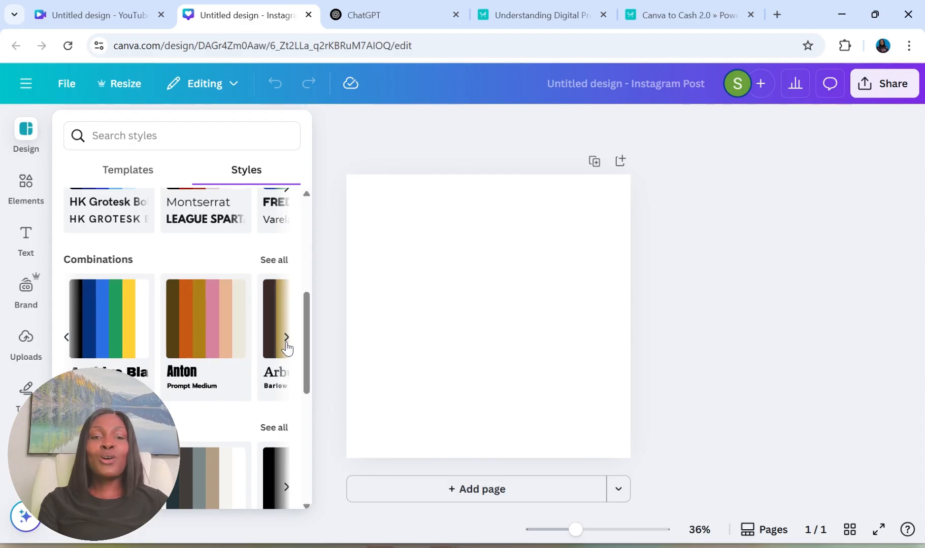
{"action": "left_click", "coordinate": [287, 338]}
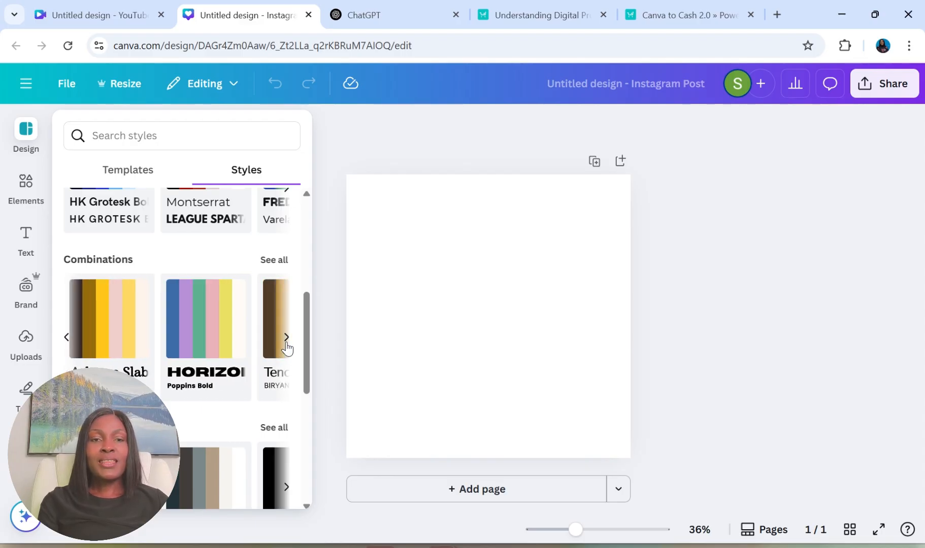
{"action": "left_click", "coordinate": [286, 345]}
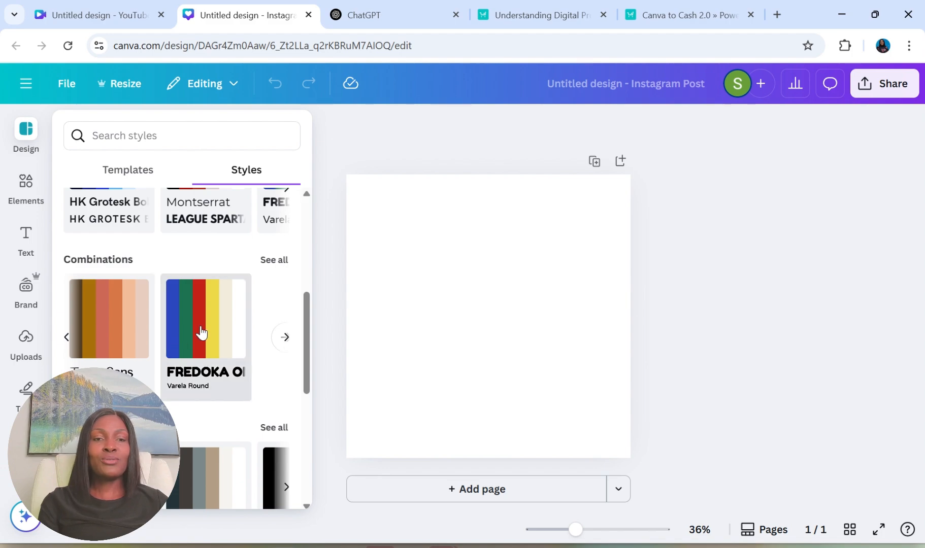
{"action": "left_click", "coordinate": [287, 345]}
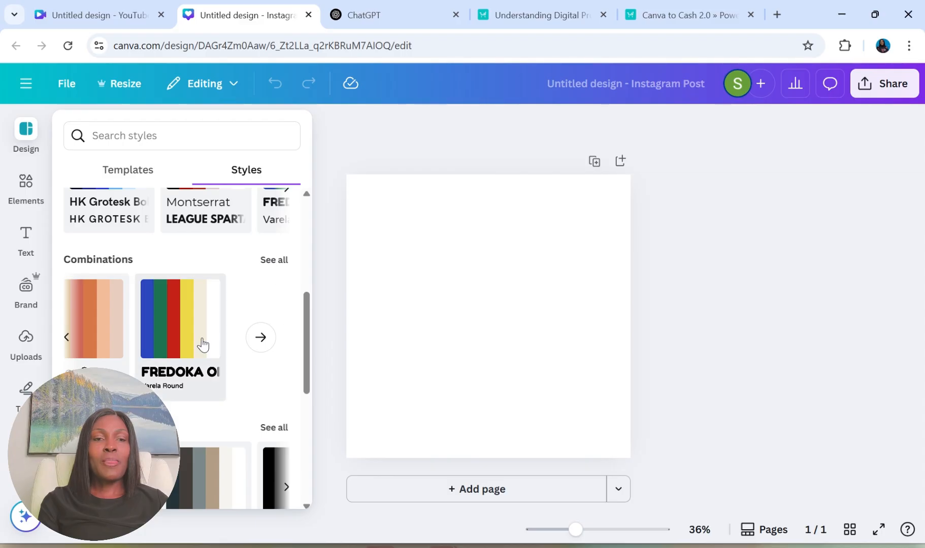
{"action": "left_click", "coordinate": [67, 339]}
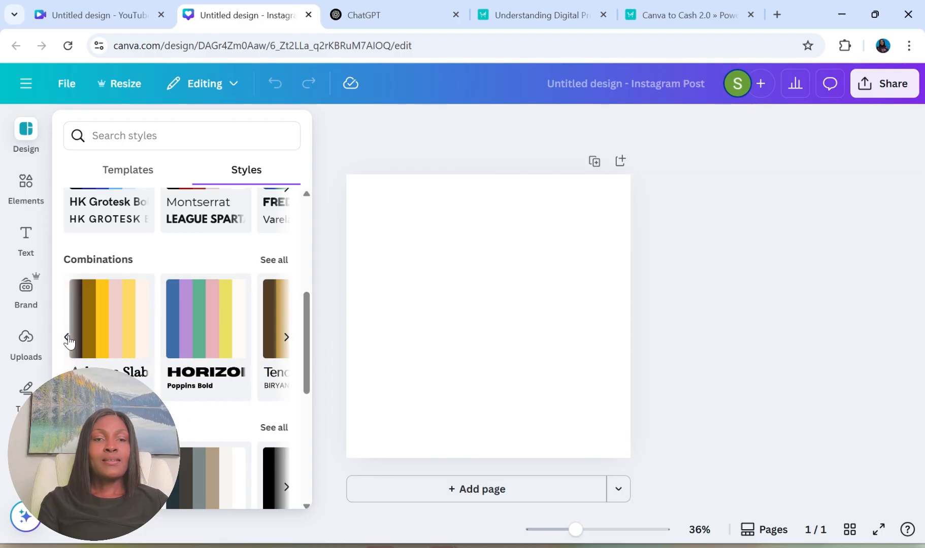
{"action": "left_click", "coordinate": [67, 339]}
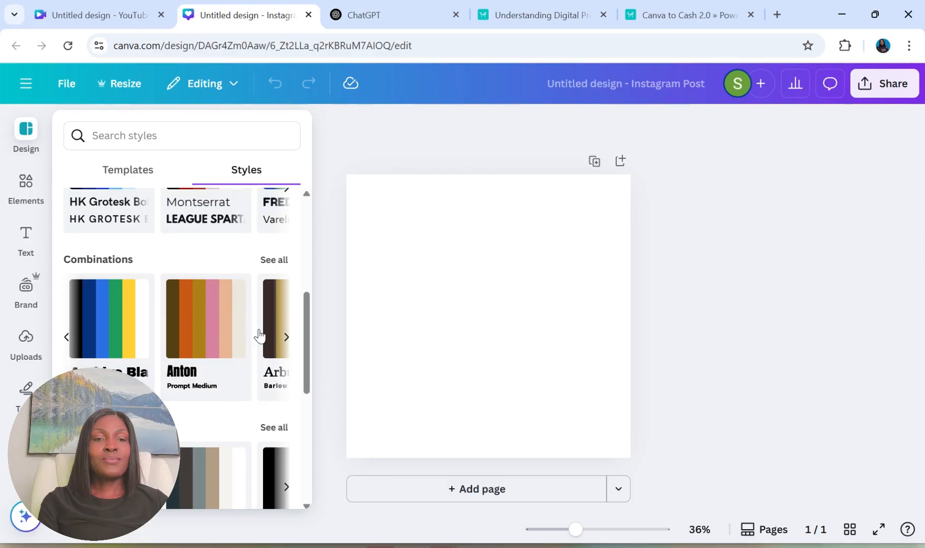
{"action": "left_click", "coordinate": [91, 319]}
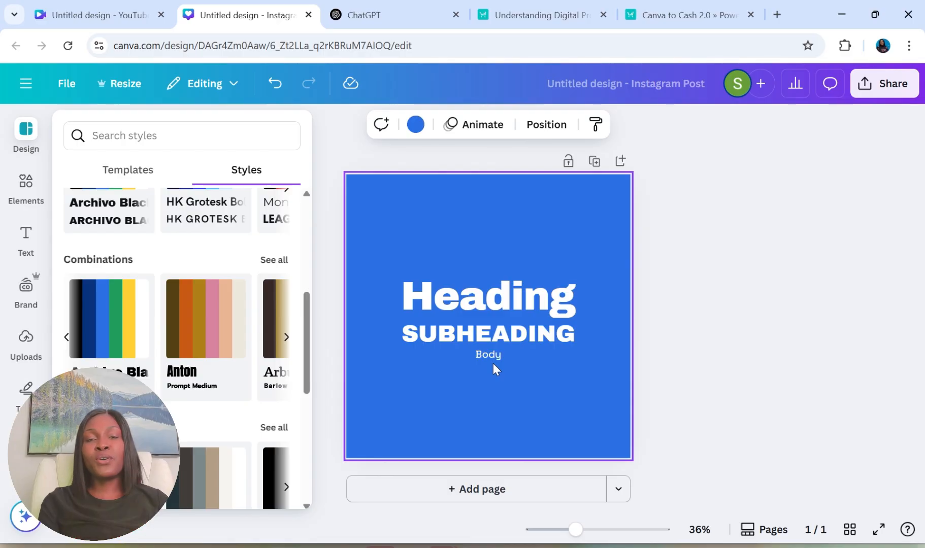
Delete the subheading text from the page.
{"action": "left_click", "coordinate": [488, 298]}
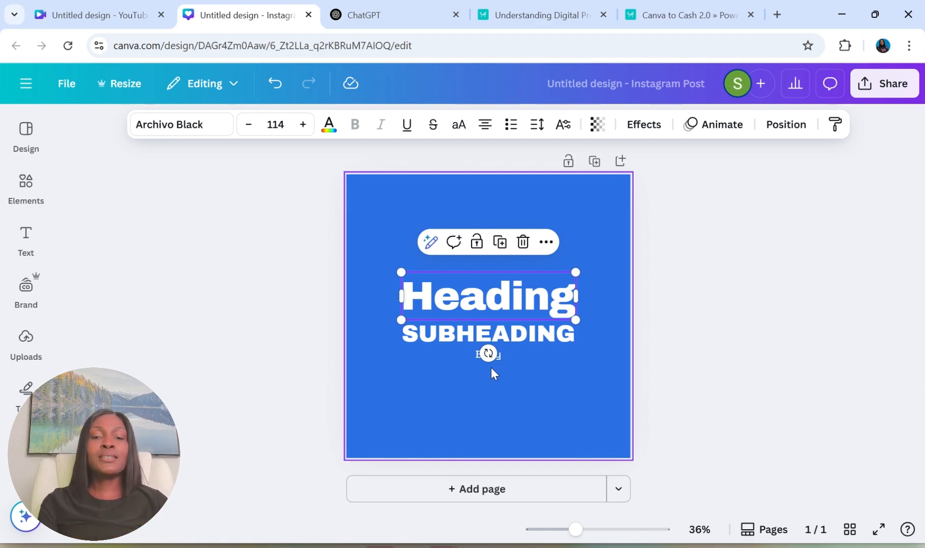
{"action": "left_click", "coordinate": [491, 338]}
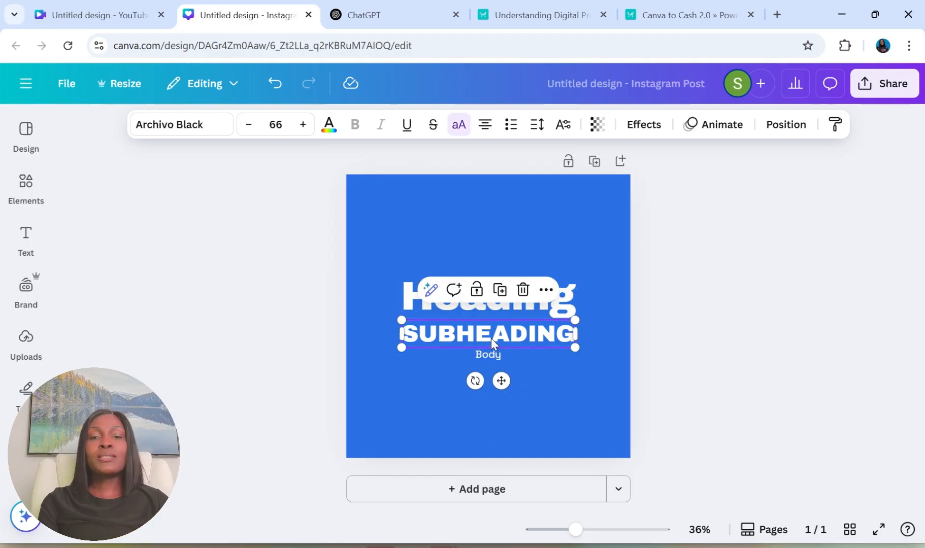
{"action": "key", "text": "Delete"}
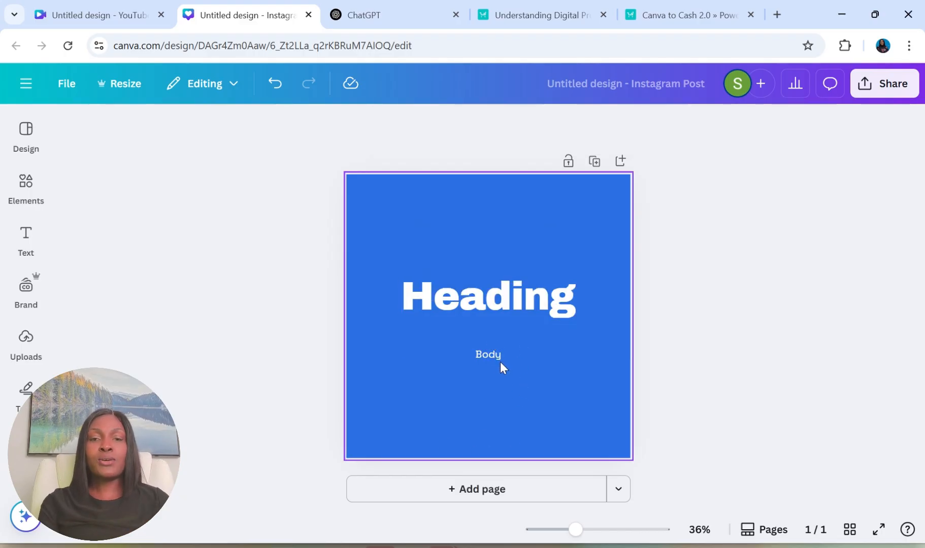
{"action": "left_click", "coordinate": [495, 354]}
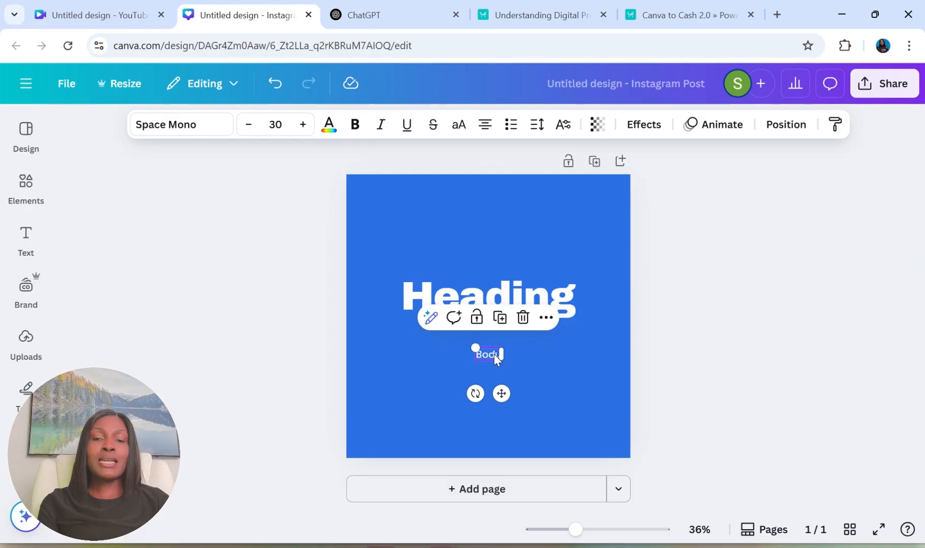
{"action": "left_click_drag", "start_coordinate": [494, 354], "coordinate": [492, 423]}
{"action": "double_click", "coordinate": [491, 425]}
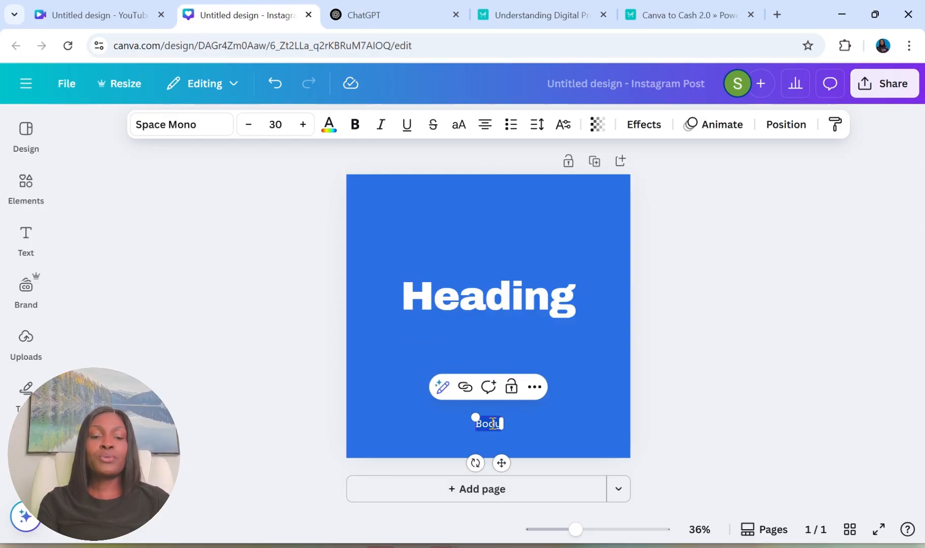
{"action": "type", "text": "@your"}
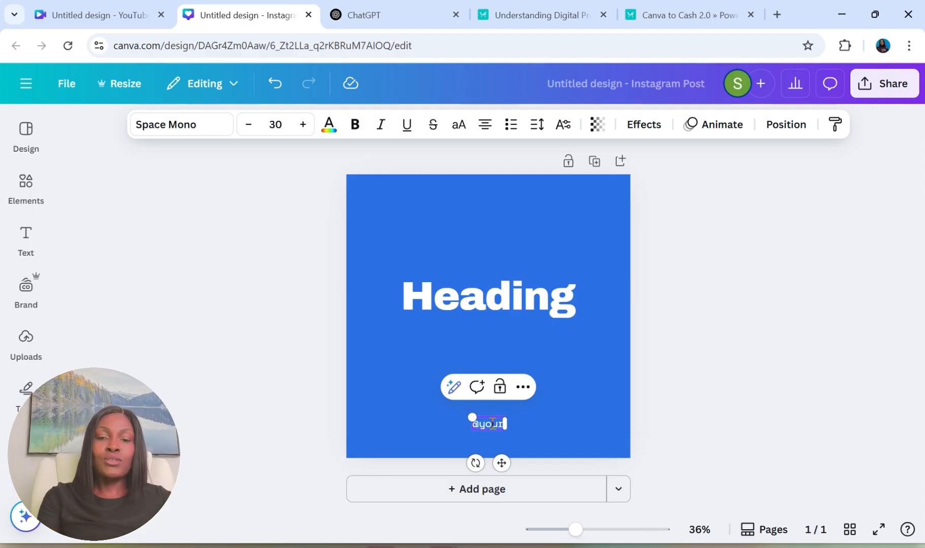
{"action": "type", "text": "socialh"}
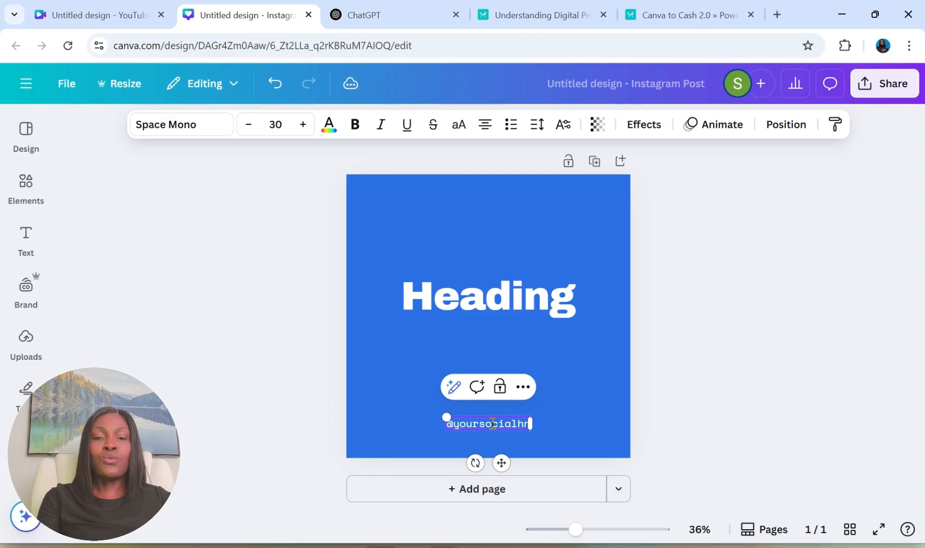
{"action": "type", "text": "andle"}
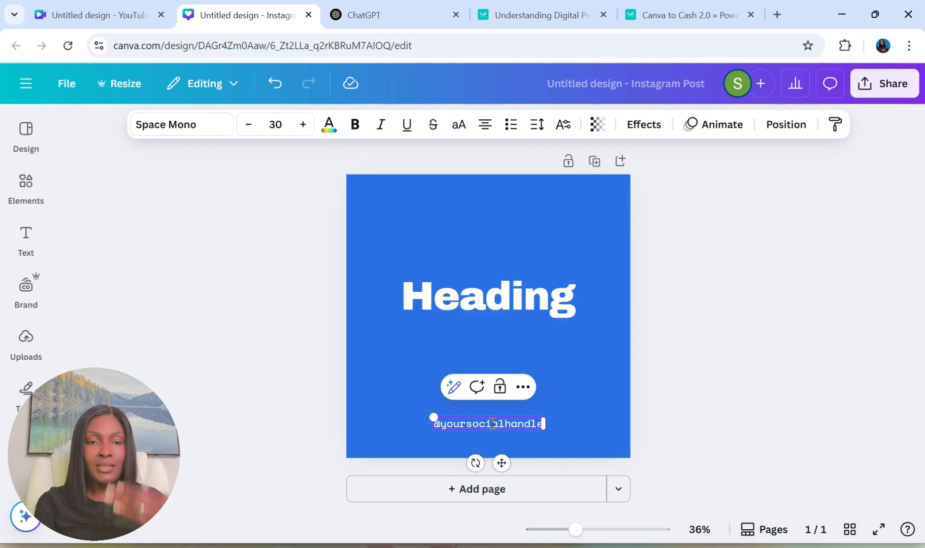
Reduce the heading's font size to 90.
{"action": "left_click", "coordinate": [493, 294]}
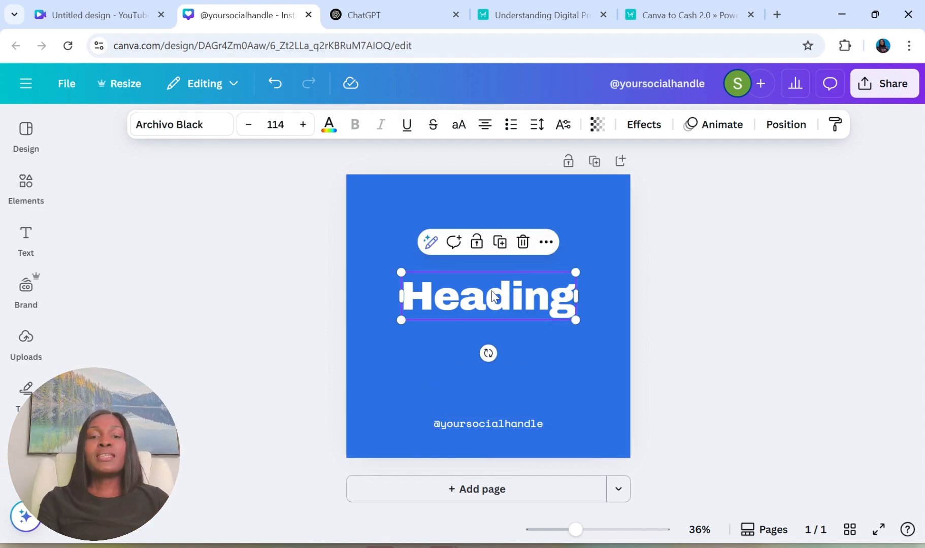
{"action": "left_click", "coordinate": [248, 125]}
{"action": "left_click", "coordinate": [247, 125]}
{"action": "left_click", "coordinate": [248, 125]}
{"action": "left_click", "coordinate": [248, 126]}
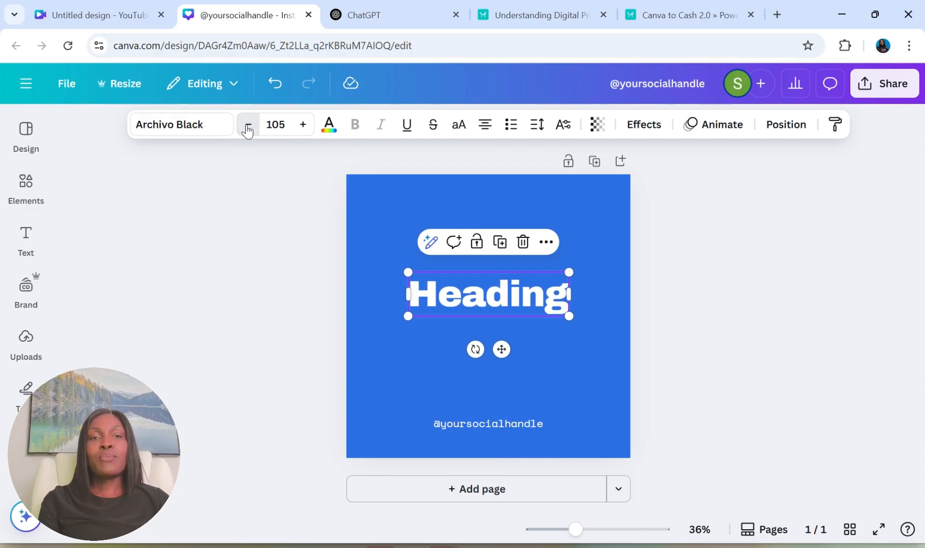
{"action": "left_click", "coordinate": [248, 125]}
{"action": "left_click", "coordinate": [247, 126]}
{"action": "left_click", "coordinate": [248, 125]}
{"action": "left_click", "coordinate": [248, 126]}
{"action": "left_click", "coordinate": [248, 125]}
{"action": "left_click", "coordinate": [248, 125]}
{"action": "left_click", "coordinate": [247, 126]}
{"action": "left_click", "coordinate": [248, 125]}
{"action": "left_click", "coordinate": [248, 125]}
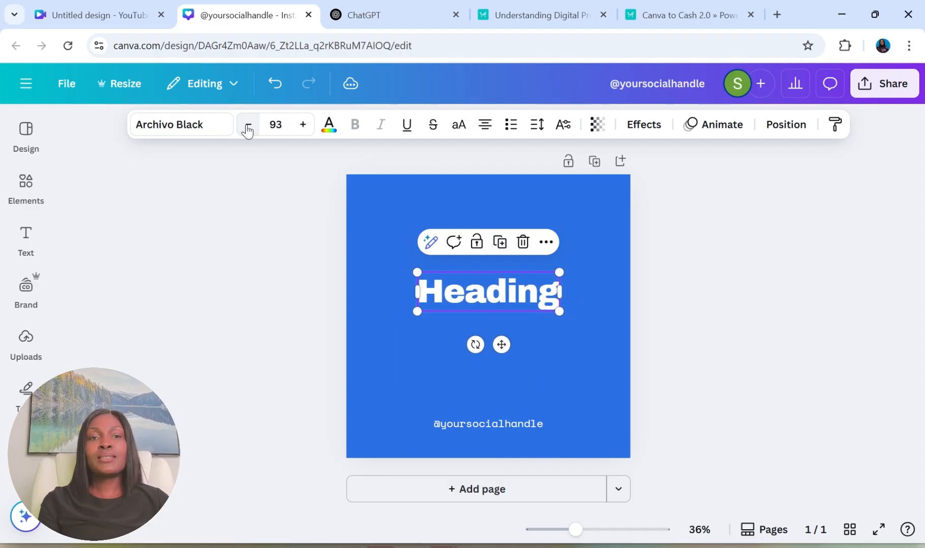
{"action": "left_click", "coordinate": [247, 125]}
{"action": "left_click", "coordinate": [248, 125]}
{"action": "left_click", "coordinate": [247, 126]}
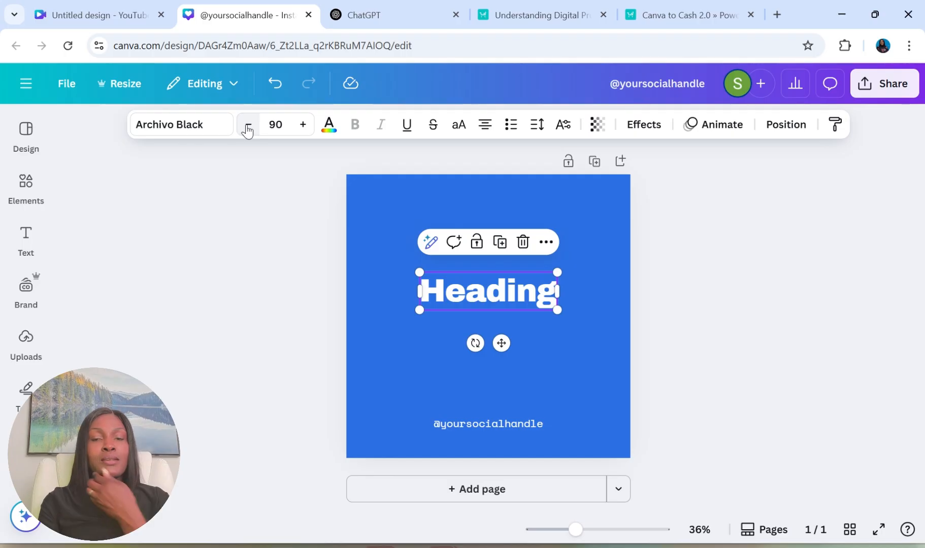
{"action": "left_click", "coordinate": [610, 238]}
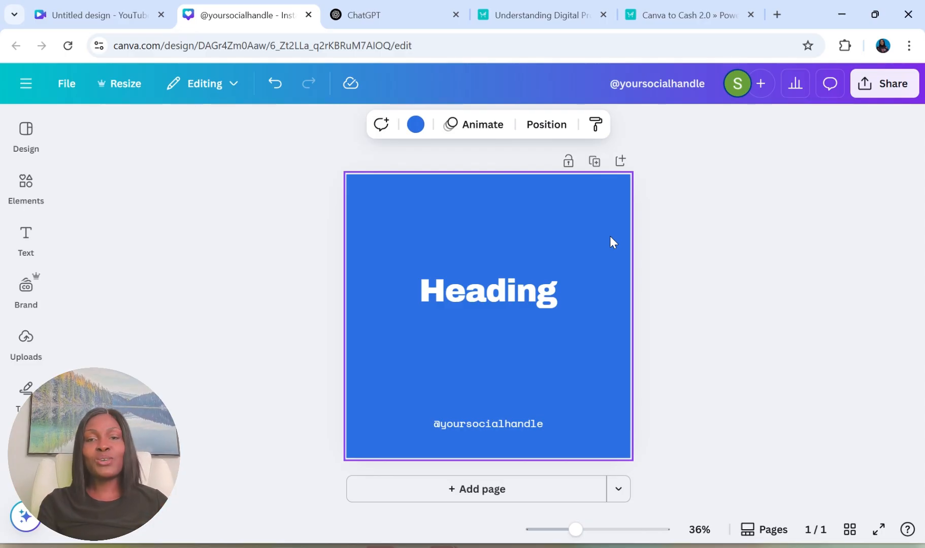
Duplicate the page and shuffle the Archivo Black combination's colors on the copy until it has a yellow background with black text.
{"action": "left_click", "coordinate": [593, 161]}
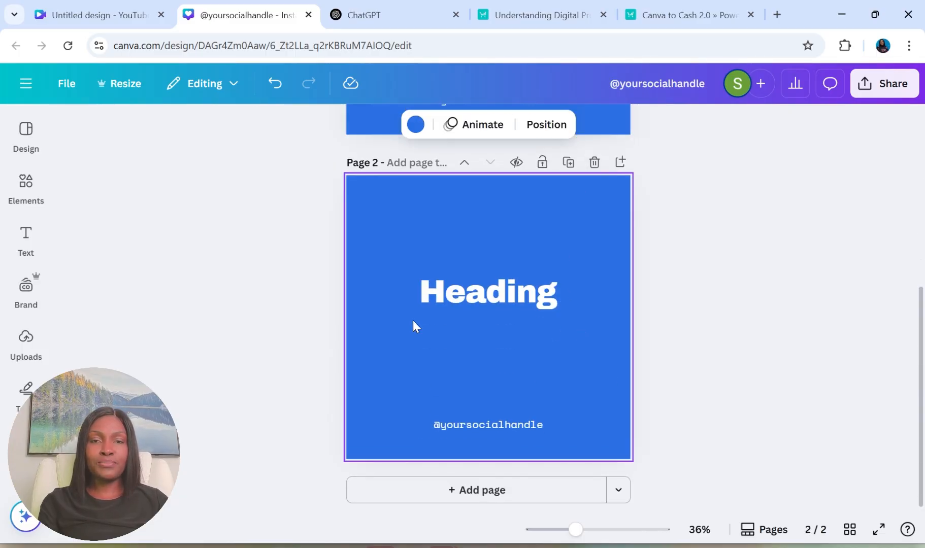
{"action": "left_click", "coordinate": [583, 222]}
{"action": "left_click", "coordinate": [41, 159]}
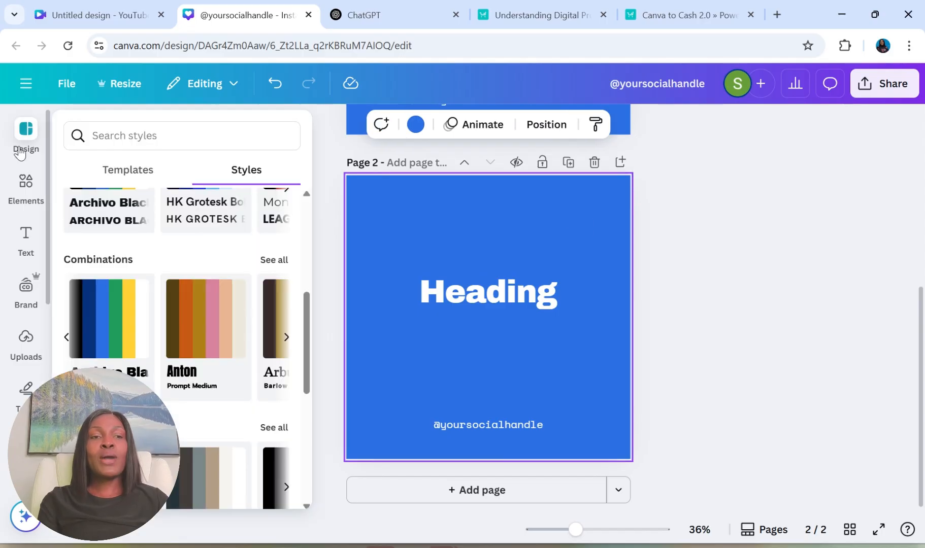
{"action": "left_click", "coordinate": [123, 328]}
{"action": "left_click", "coordinate": [123, 328]}
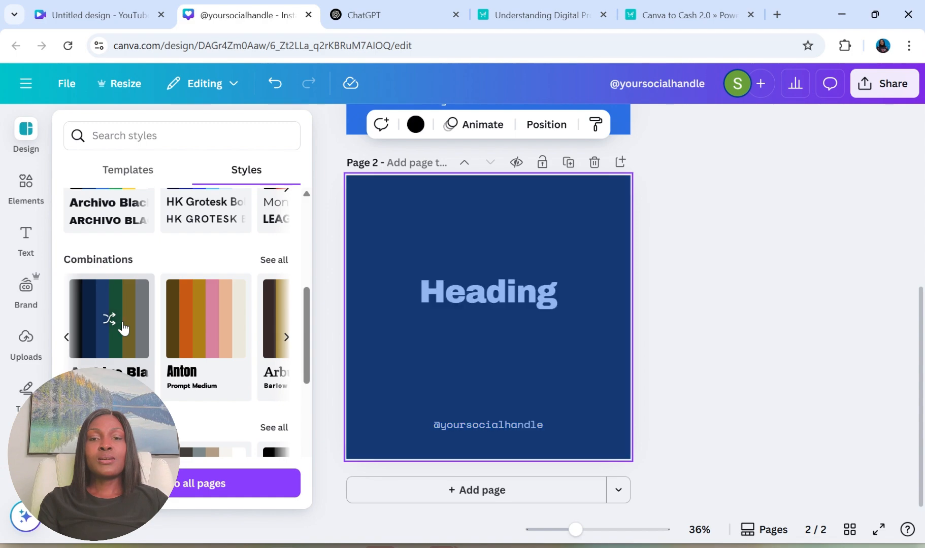
{"action": "left_click", "coordinate": [123, 324]}
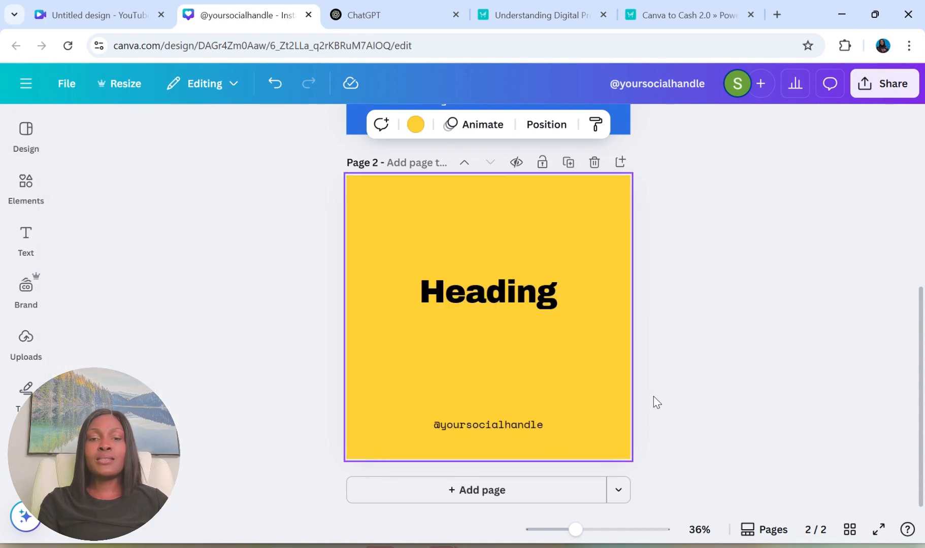
Duplicate the yellow page and shuffle the Archivo Black combination's colors on the copy until it has a green background with white text.
{"action": "left_click", "coordinate": [570, 164]}
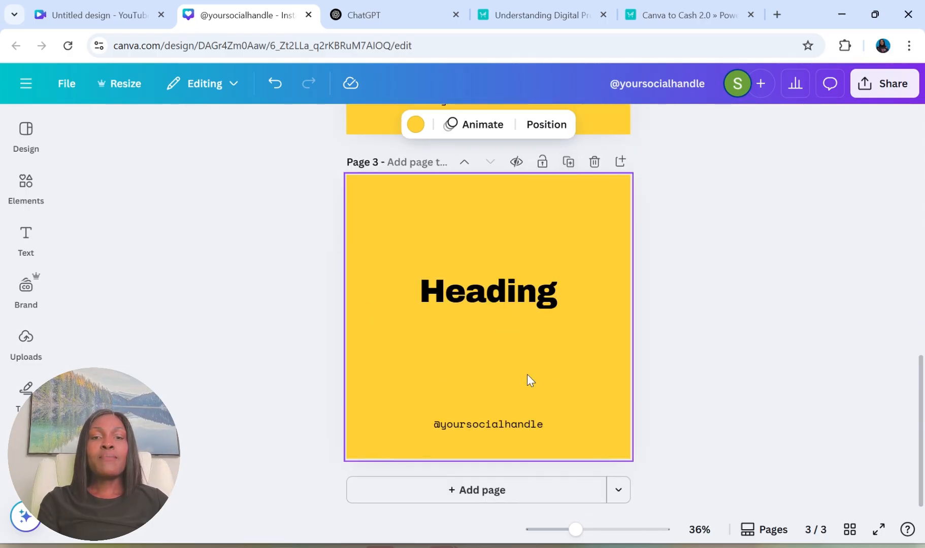
{"action": "left_click", "coordinate": [527, 379]}
{"action": "left_click", "coordinate": [26, 131]}
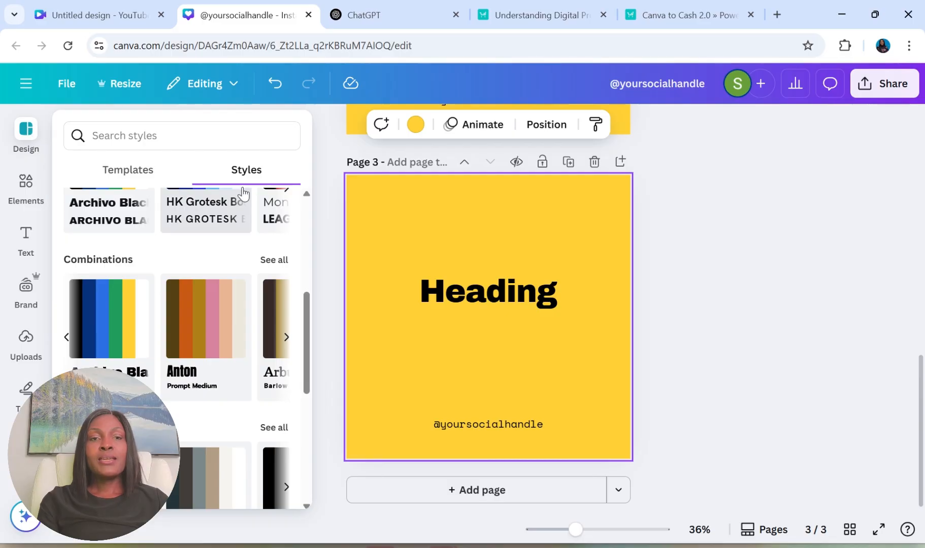
{"action": "left_click", "coordinate": [120, 338]}
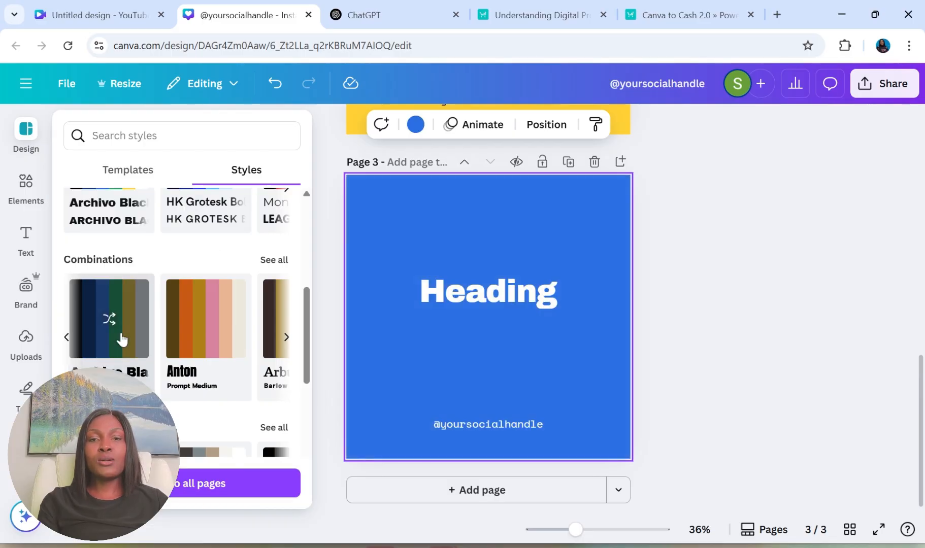
{"action": "left_click", "coordinate": [121, 339]}
{"action": "left_click", "coordinate": [121, 339]}
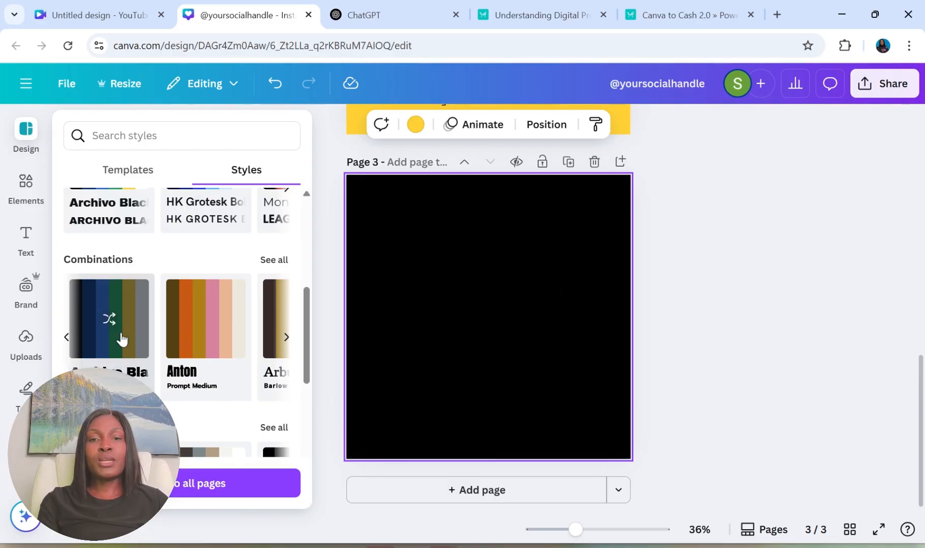
{"action": "left_click", "coordinate": [120, 338]}
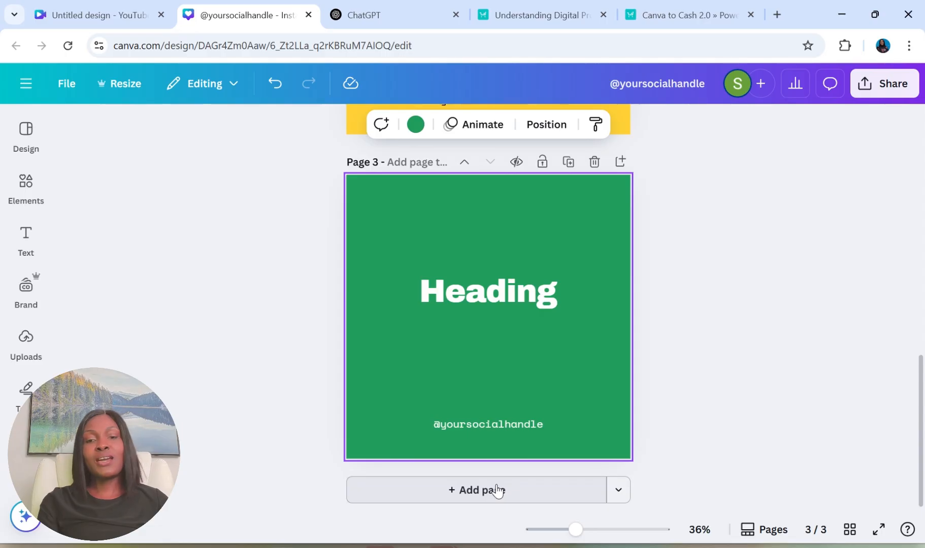
Duplicate the green page and shuffle the Archivo Black combination's colors on page 4 until it has a navy background with white text.
{"action": "left_click", "coordinate": [569, 162]}
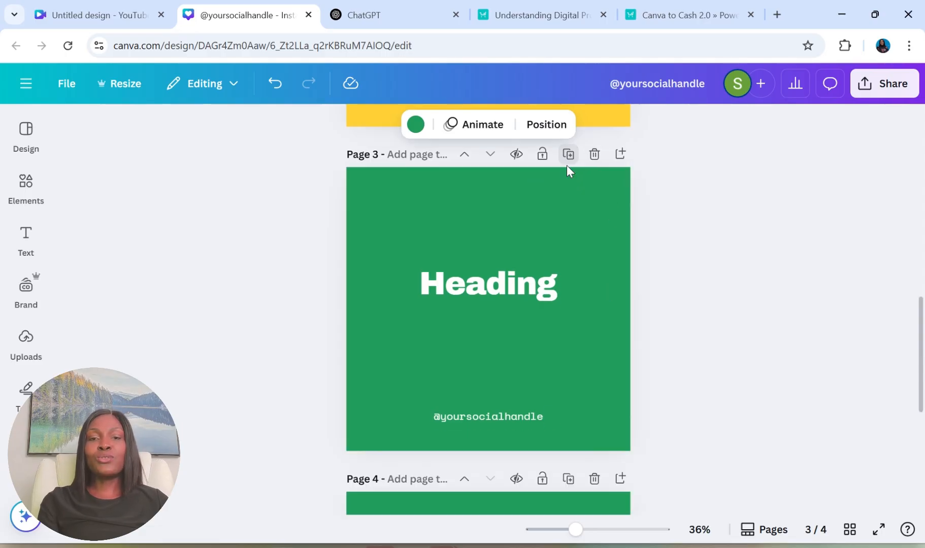
{"action": "left_click", "coordinate": [613, 236]}
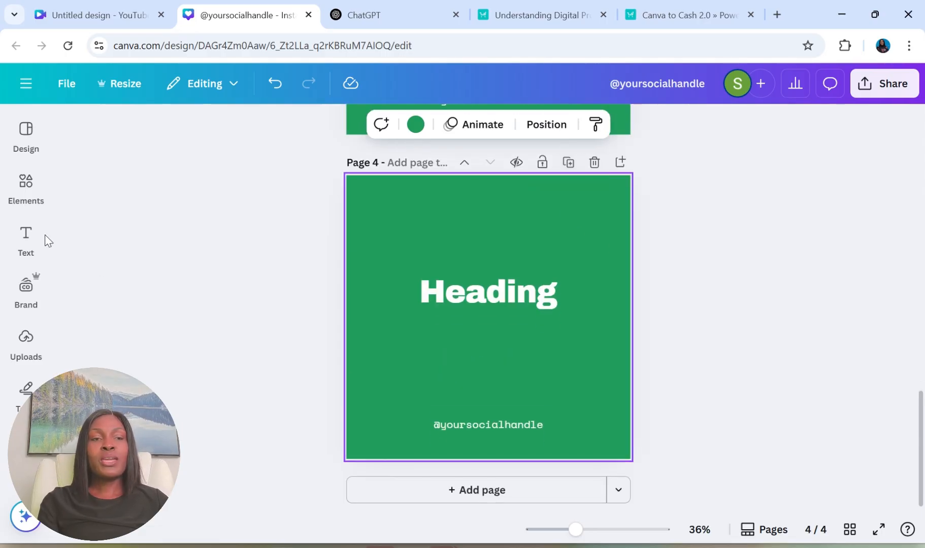
{"action": "left_click", "coordinate": [24, 133]}
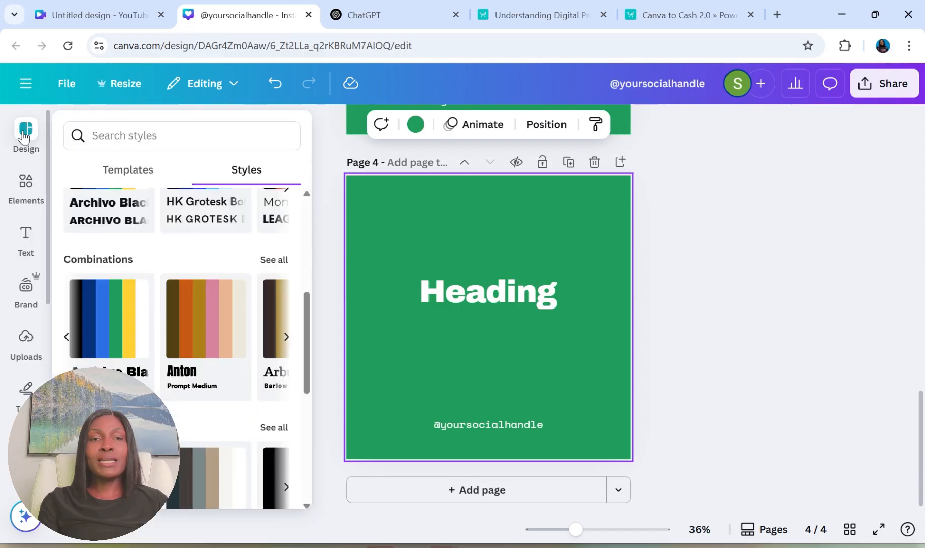
{"action": "left_click", "coordinate": [137, 324]}
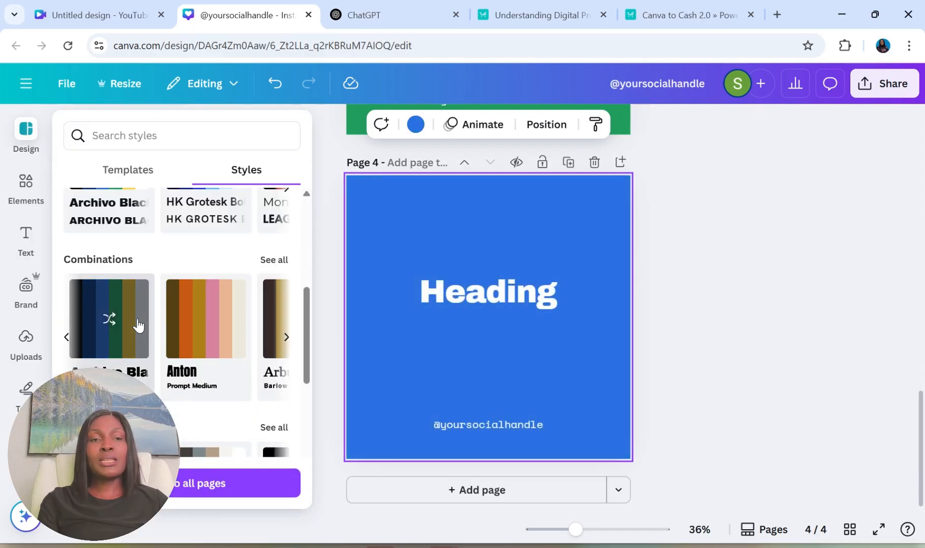
{"action": "left_click", "coordinate": [137, 324]}
{"action": "left_click", "coordinate": [137, 324]}
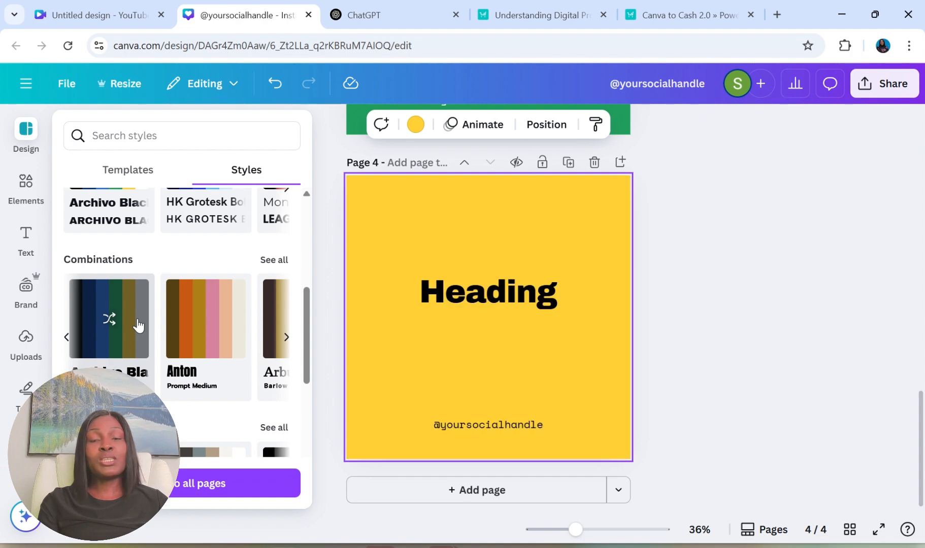
{"action": "left_click", "coordinate": [137, 324]}
{"action": "left_click", "coordinate": [137, 324]}
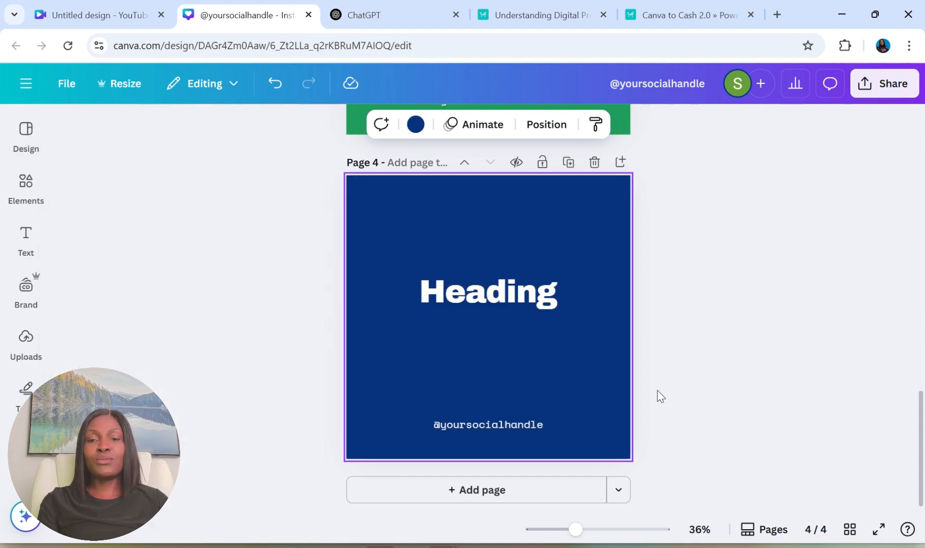
Review all four pages together in grid view and return to page 1 in the editor.
{"action": "left_click", "coordinate": [850, 530]}
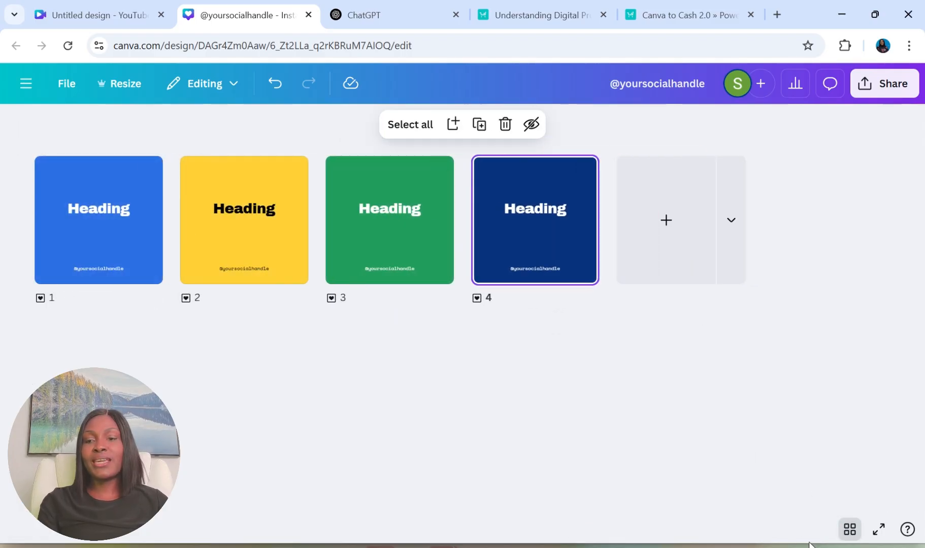
{"action": "left_click", "coordinate": [850, 530]}
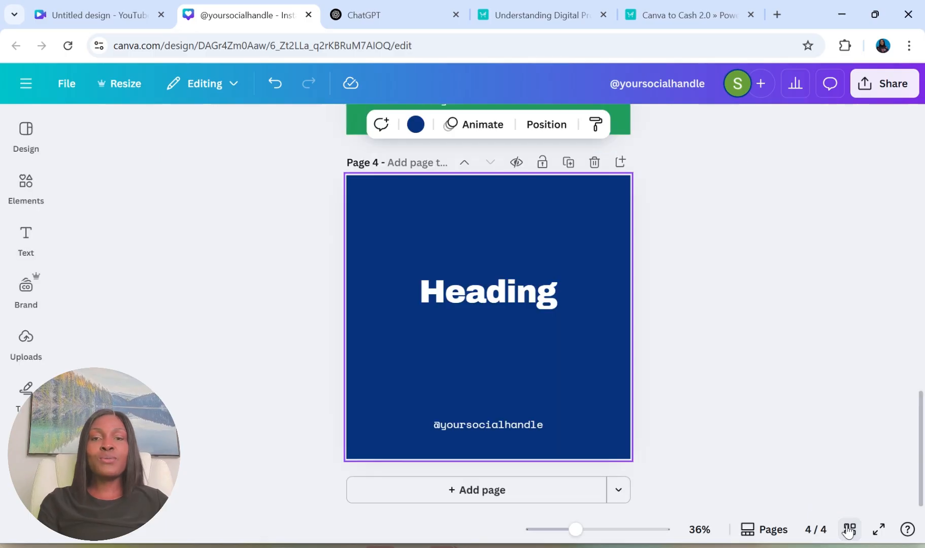
{"action": "scroll", "coordinate": [488, 315], "scroll_direction": "up", "scroll_amount": 15}
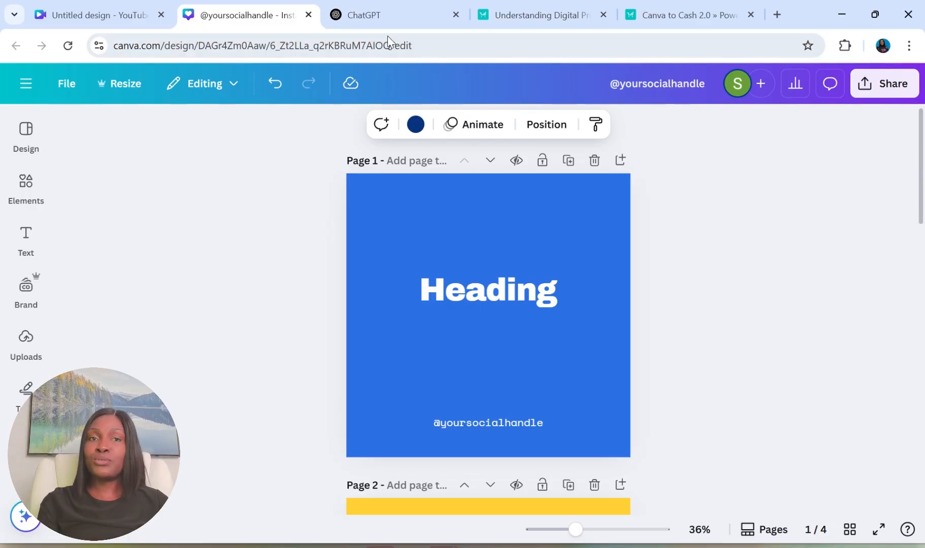
Switch to ChatGPT and begin a prompt with "can you write 100 affrimation word for me. I will be using it for my instagram post.".
{"action": "left_click", "coordinate": [356, 13]}
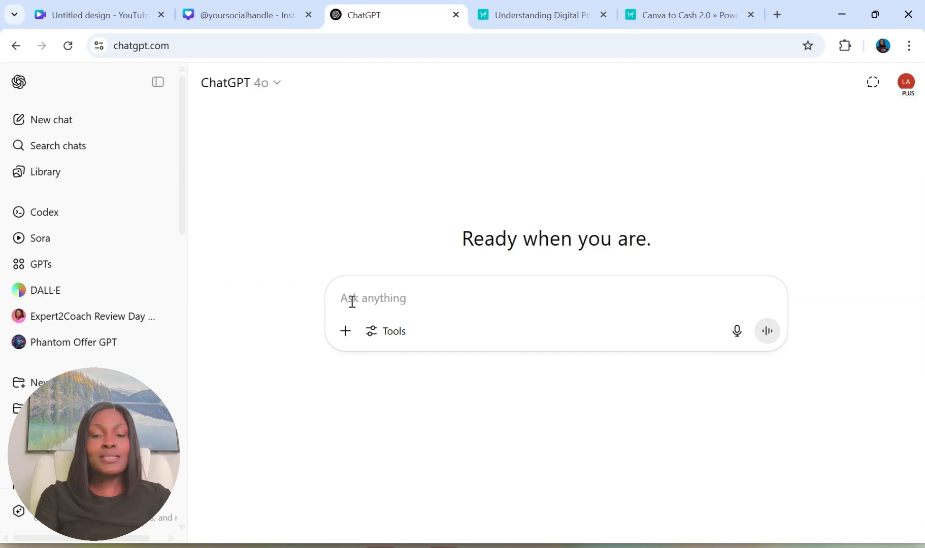
{"action": "type", "text": "w"}
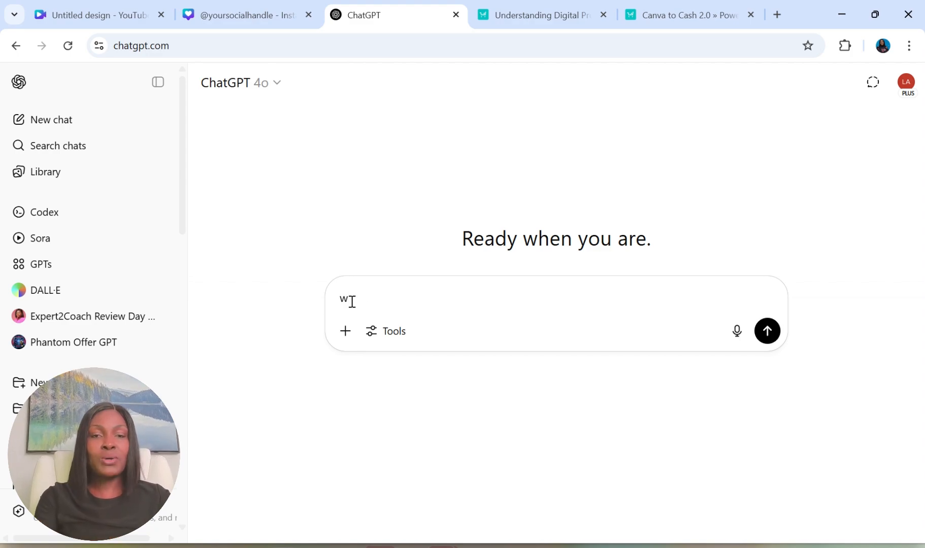
{"action": "key", "text": "BackSpace"}
{"action": "type", "text": "can "}
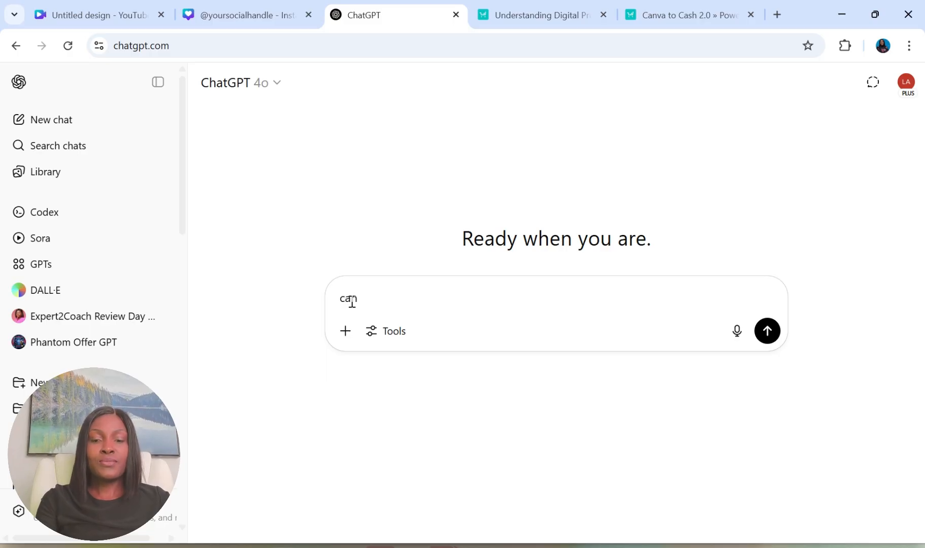
{"action": "type", "text": "you write"}
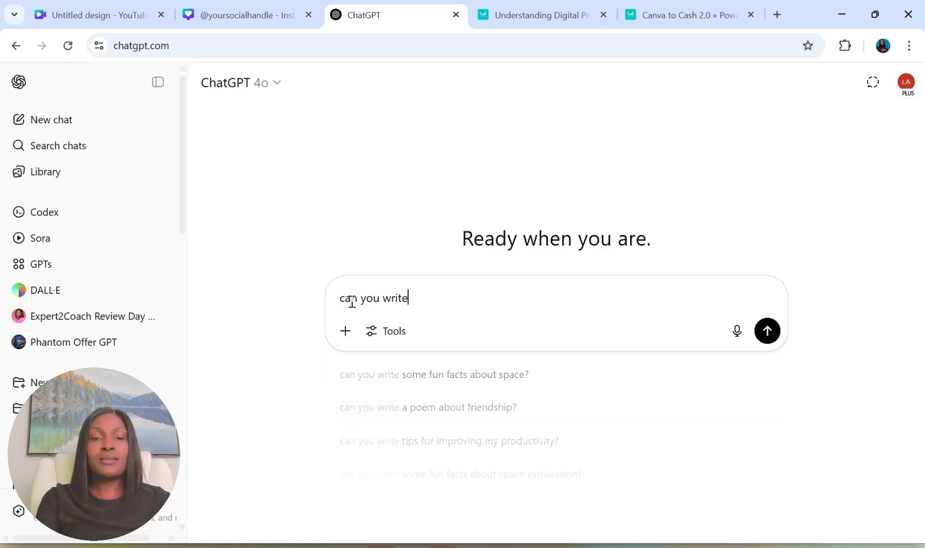
{"action": "type", "text": " 100 a"}
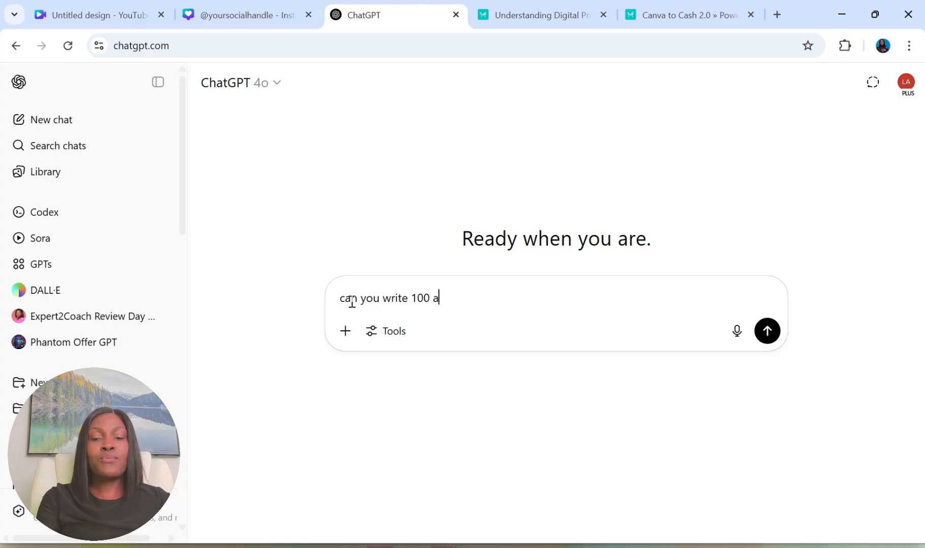
{"action": "type", "text": "ffri"}
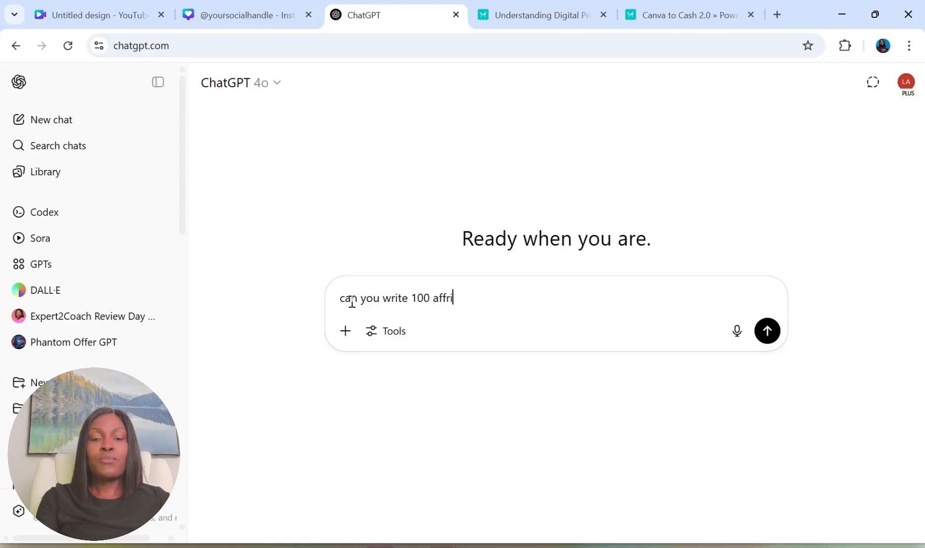
{"action": "type", "text": "mation wor"}
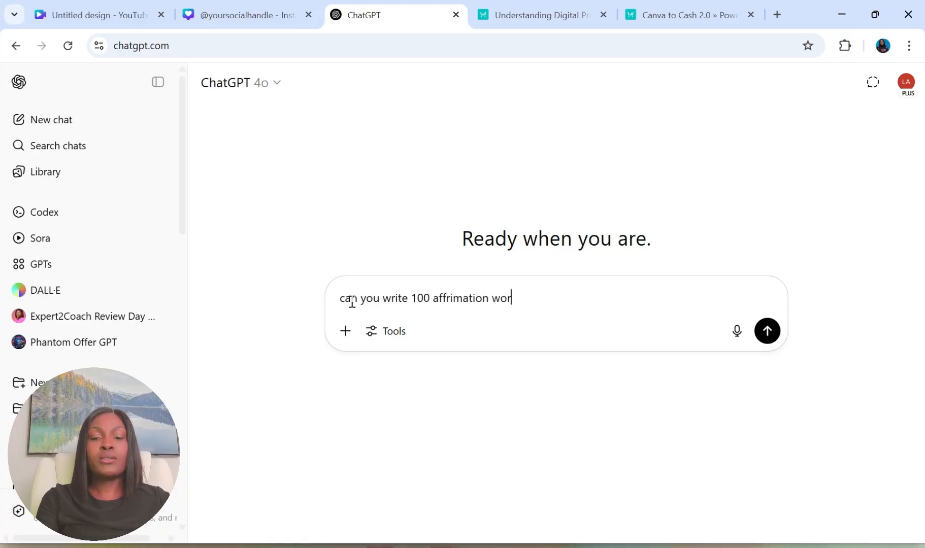
{"action": "type", "text": "d for m"}
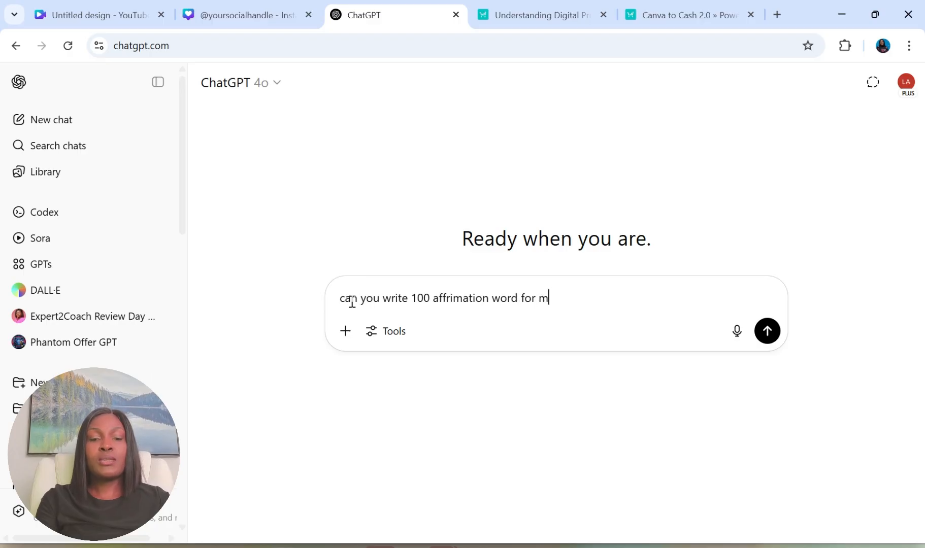
{"action": "type", "text": "e. I wil"}
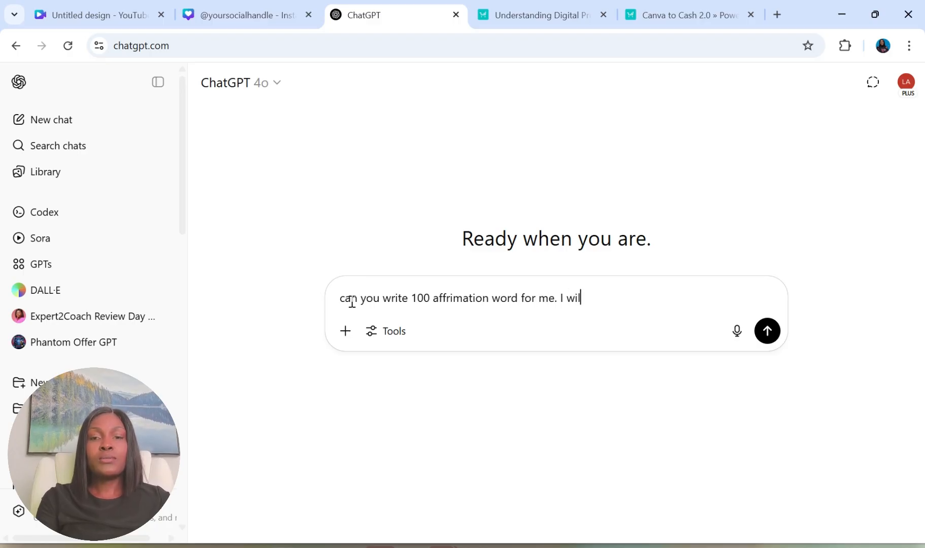
{"action": "type", "text": "l ne"}
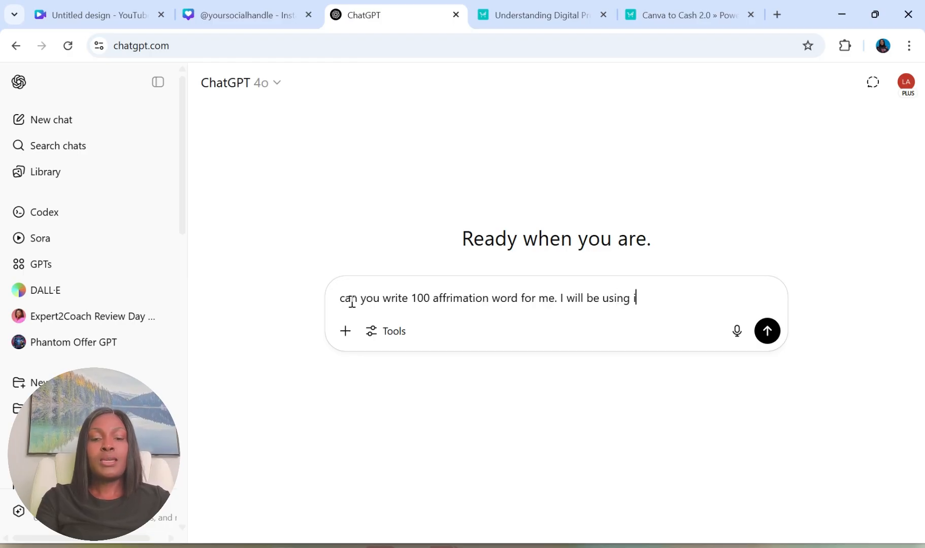
{"action": "type", "text": "or my instagram "}
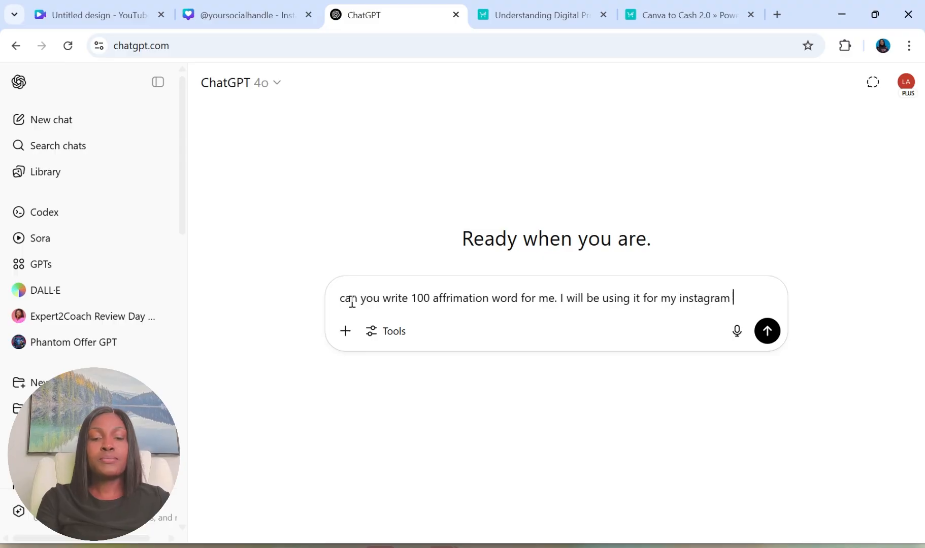
{"action": "type", "text": "post. m"}
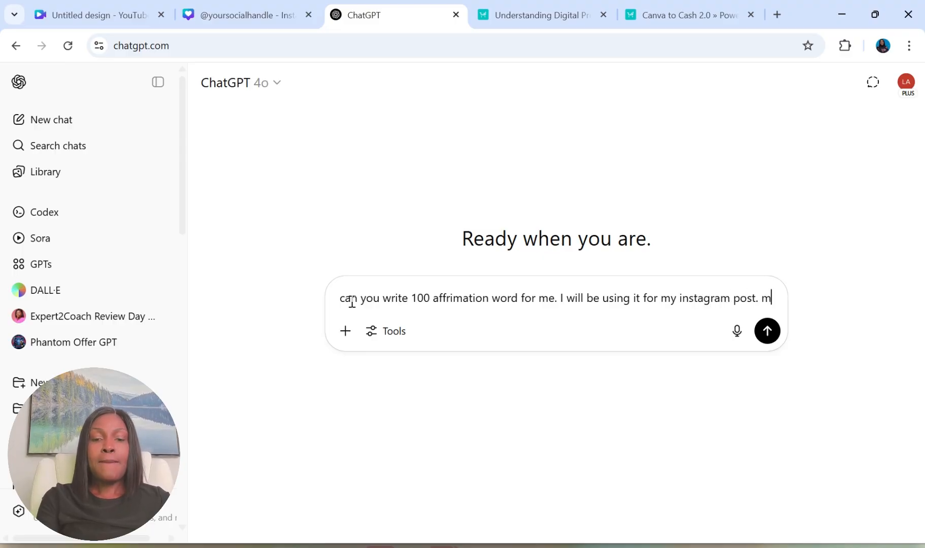
Add the style request "make simple, relatable and short sentence it" to the ChatGPT prompt.
{"action": "type", "text": "ake simple"}
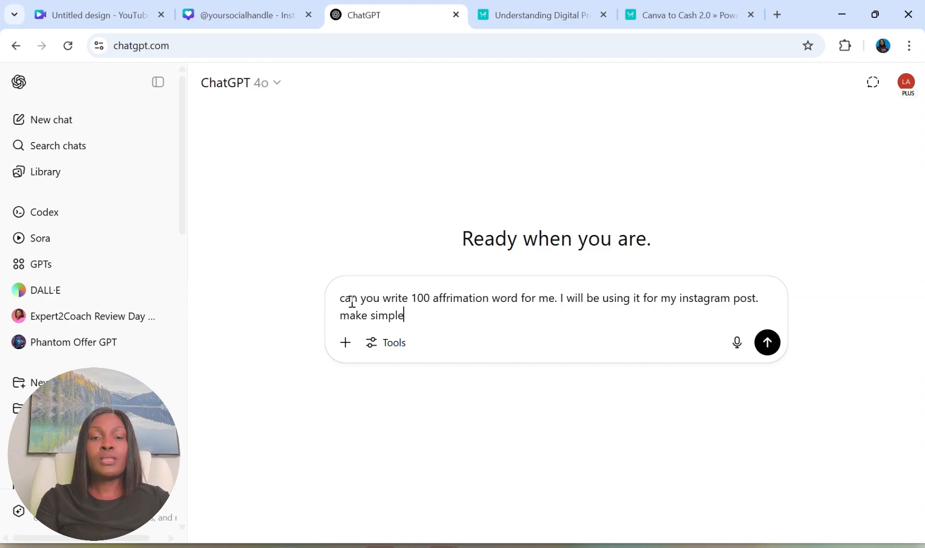
{"action": "type", "text": " and shor"}
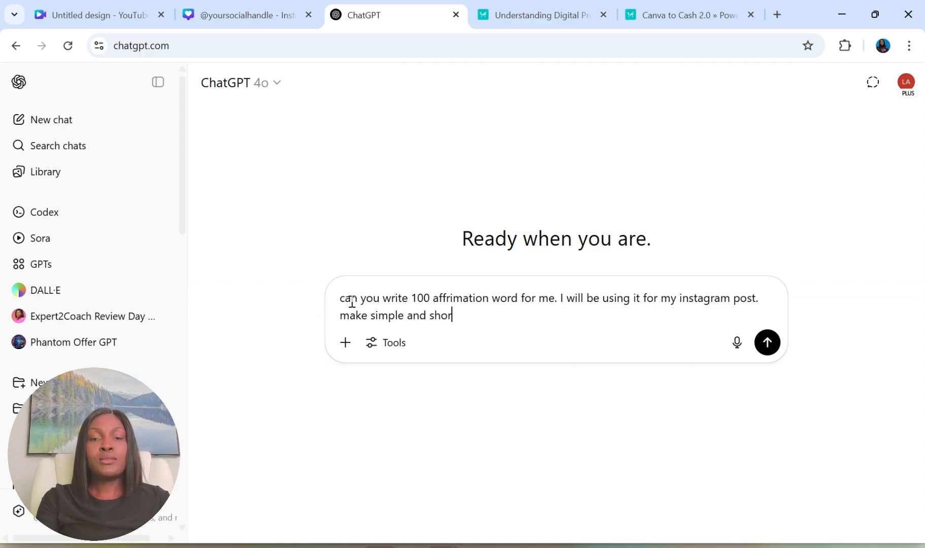
{"action": "type", "text": "t sentence it"}
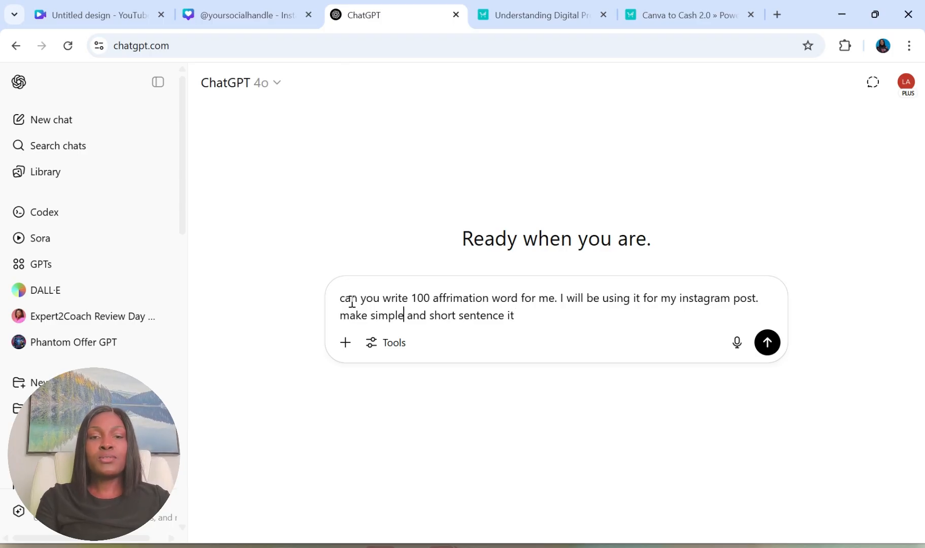
{"action": "type", "text": ", rela"}
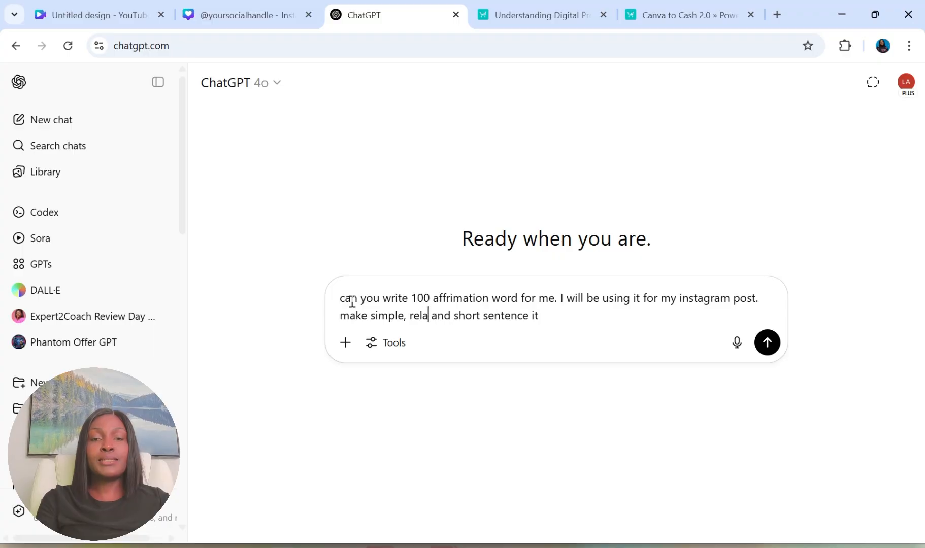
{"action": "type", "text": "table"}
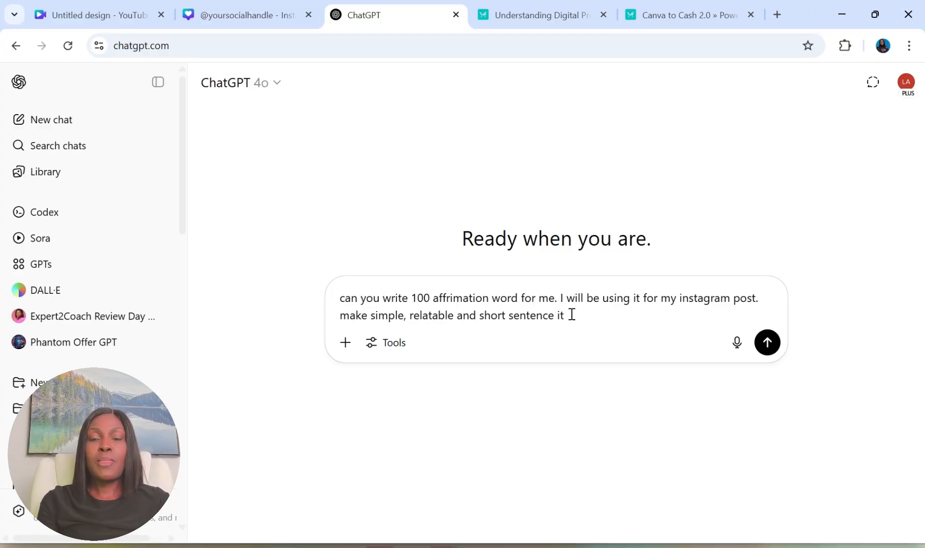
Extend the prompt with the layout request "you can me in 4 different column".
{"action": "type", "text": " you can "}
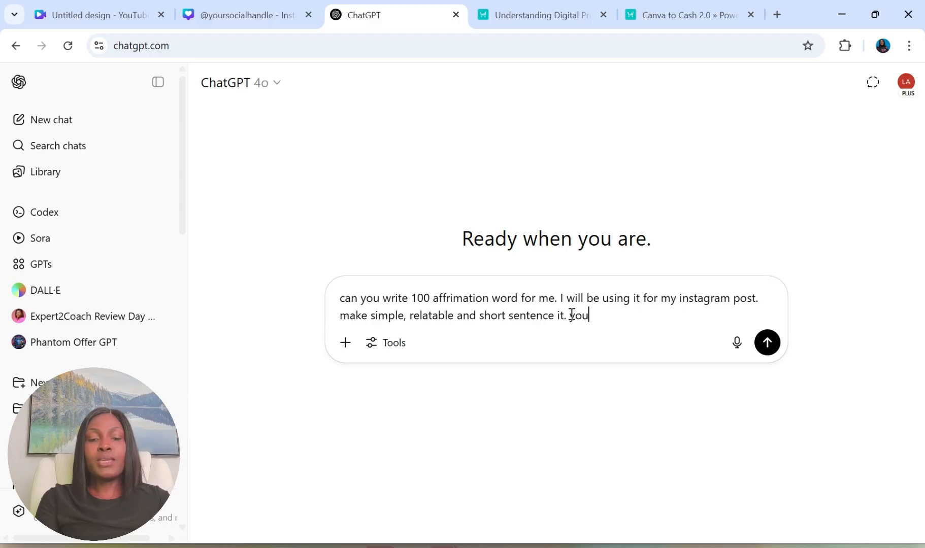
{"action": "type", "text": "me in 4"}
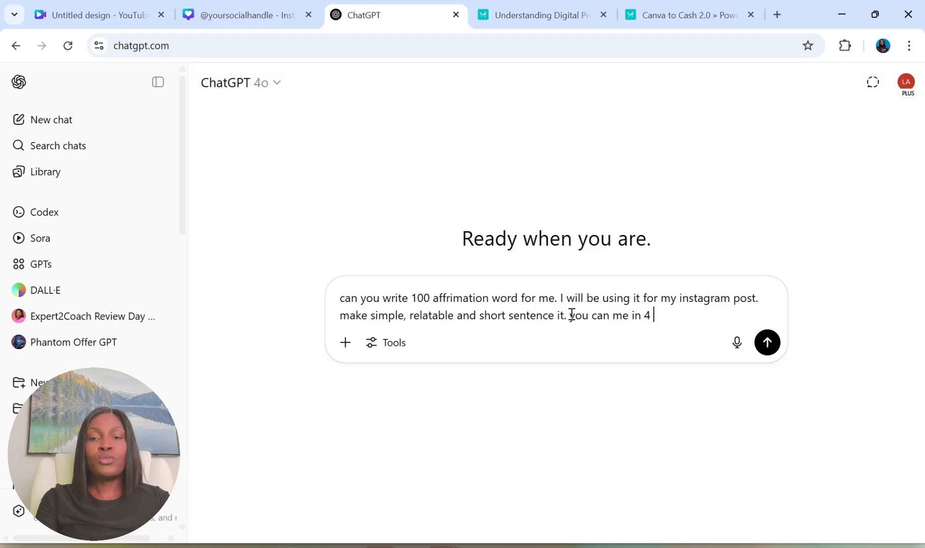
{"action": "type", "text": " differe"}
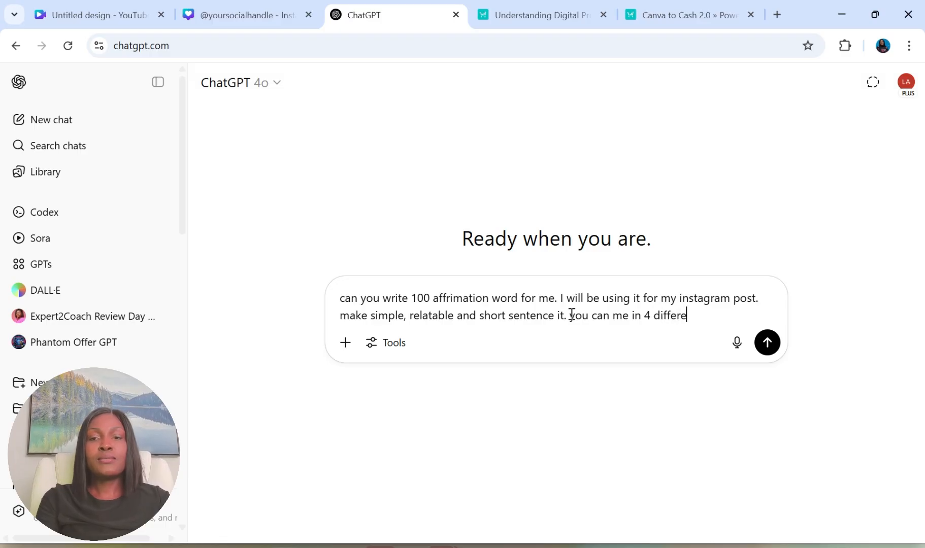
{"action": "type", "text": "nt column"}
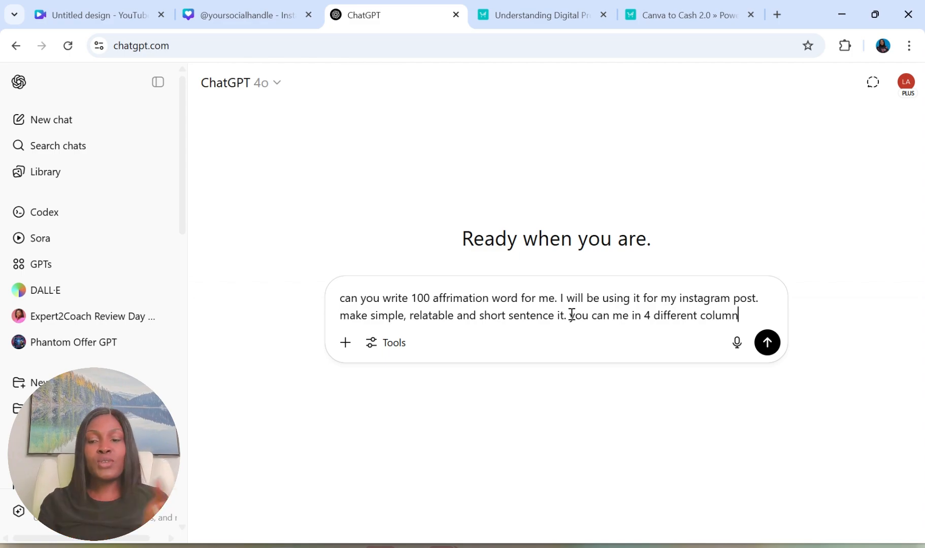
Submit the affirmation prompt and download the resulting Affirmations For Instagram table.
{"action": "key", "text": "Return"}
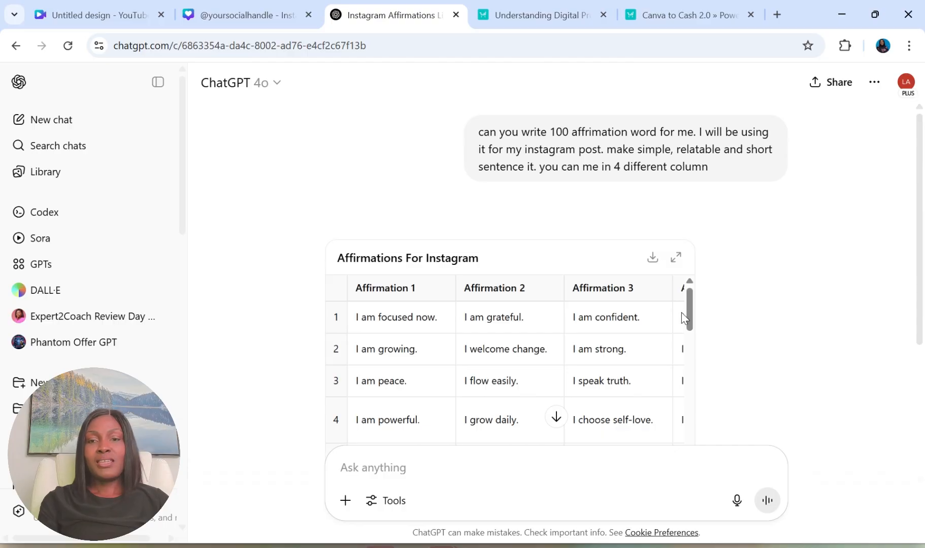
{"action": "left_click", "coordinate": [653, 258]}
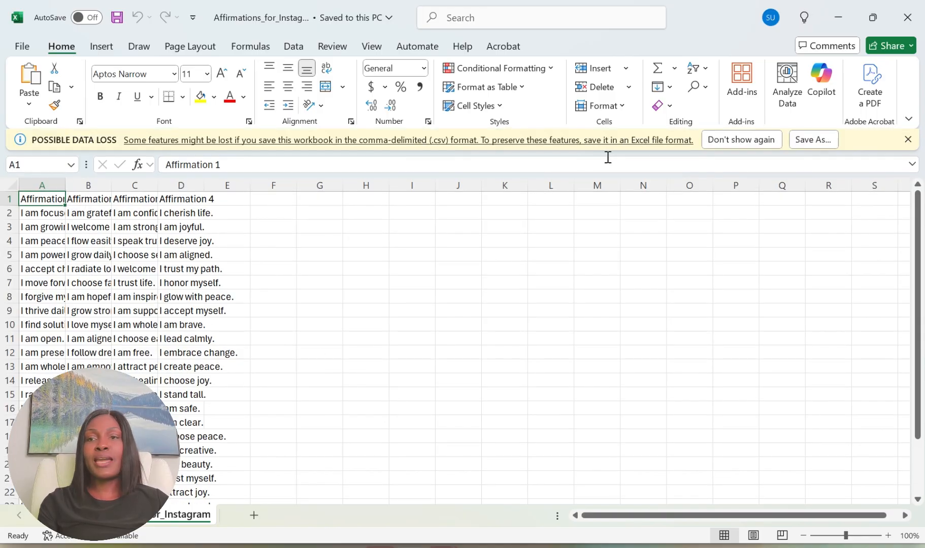
Review the downloaded affirmations spreadsheet down to its last filled row and minimize the open Excel windows.
{"action": "scroll", "coordinate": [297, 375], "scroll_direction": "down", "scroll_amount": 5}
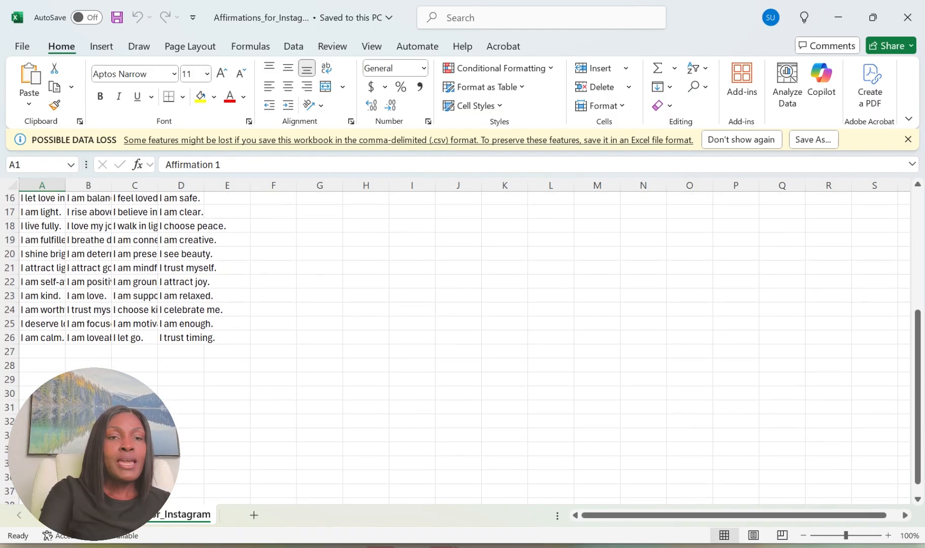
{"action": "left_click", "coordinate": [139, 252]}
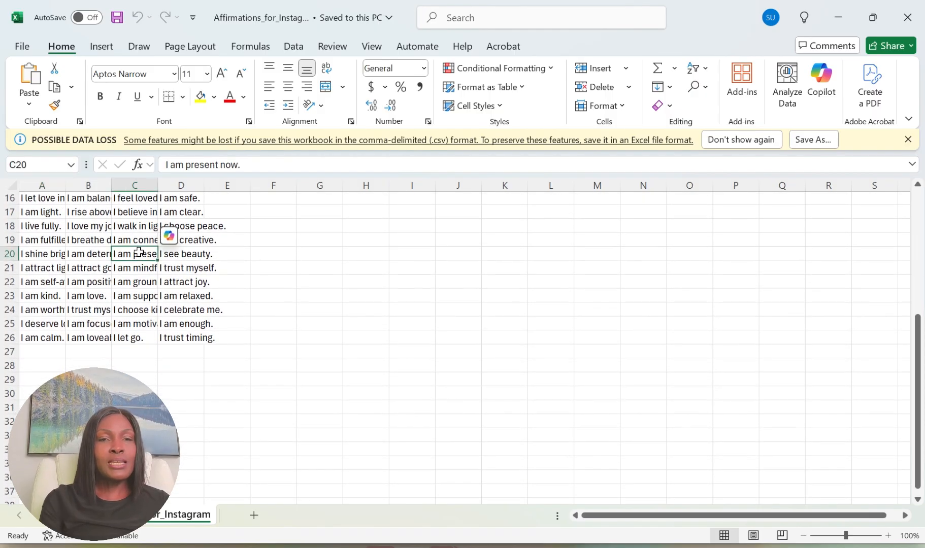
{"action": "left_click", "coordinate": [140, 278]}
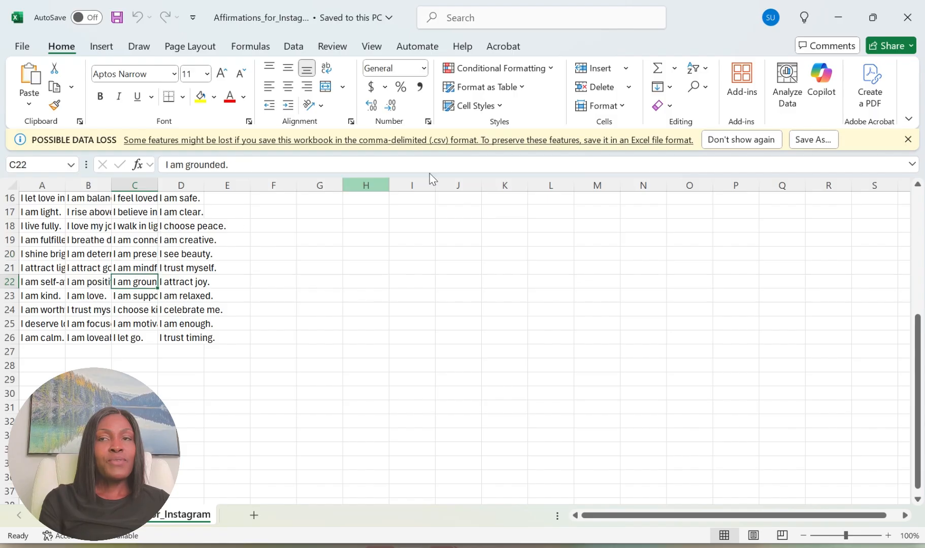
{"action": "left_click", "coordinate": [833, 20]}
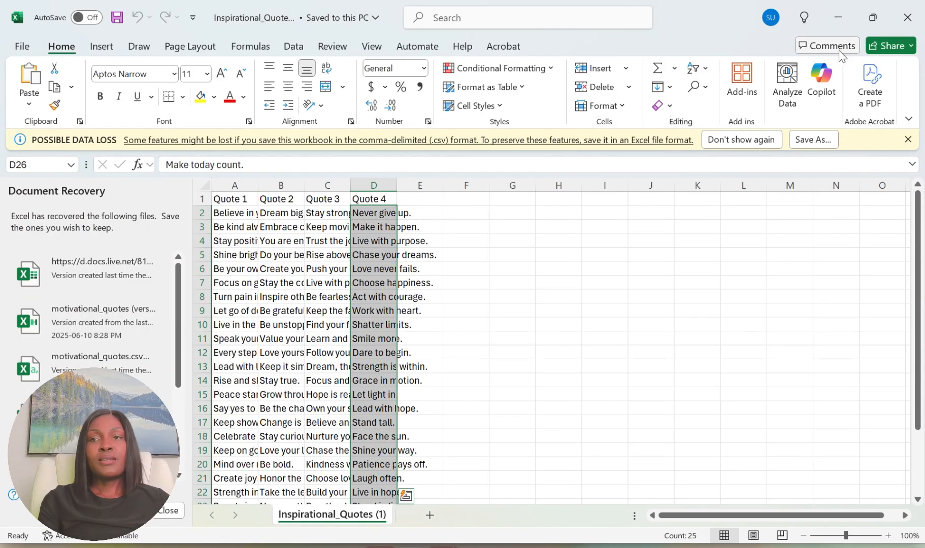
{"action": "left_click", "coordinate": [835, 18]}
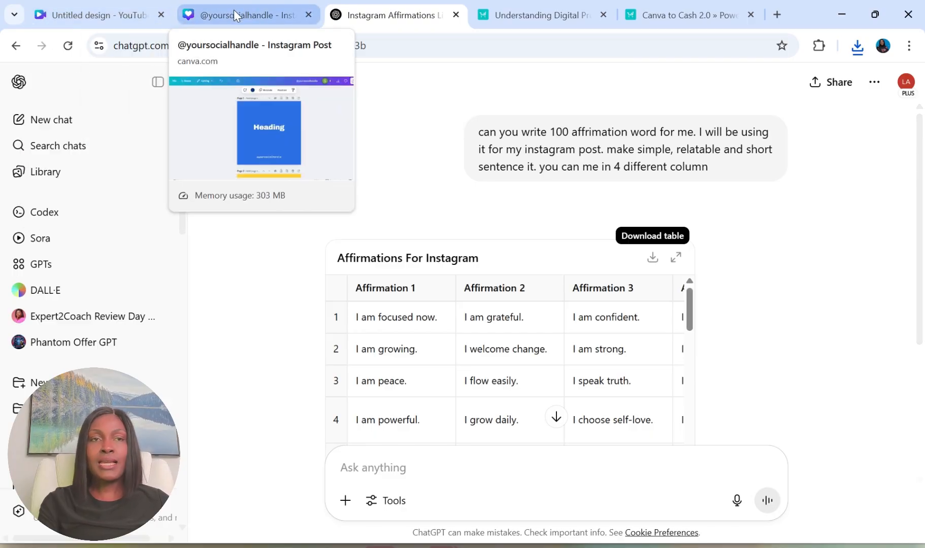
Switch to the Instagram post design in Canva and open the Bulk create app.
{"action": "left_click", "coordinate": [233, 12]}
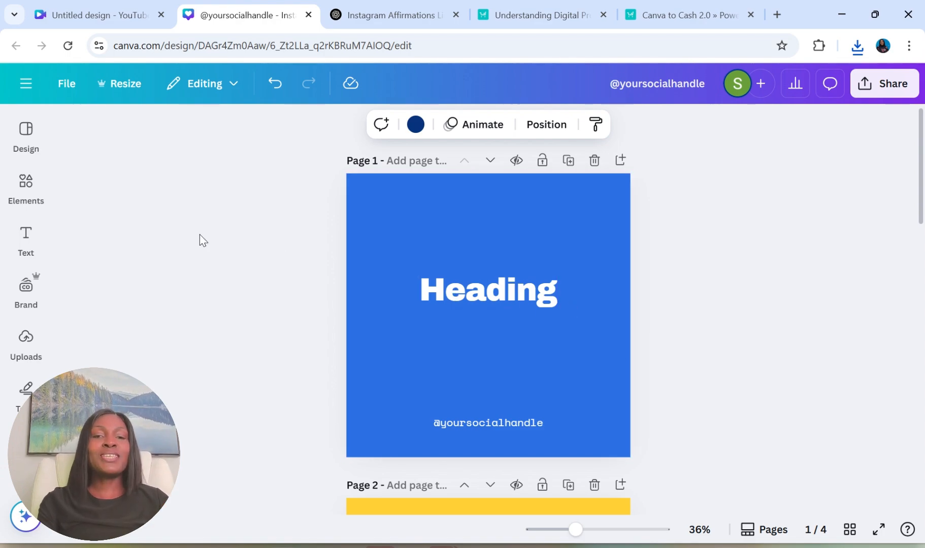
{"action": "left_click", "coordinate": [46, 243]}
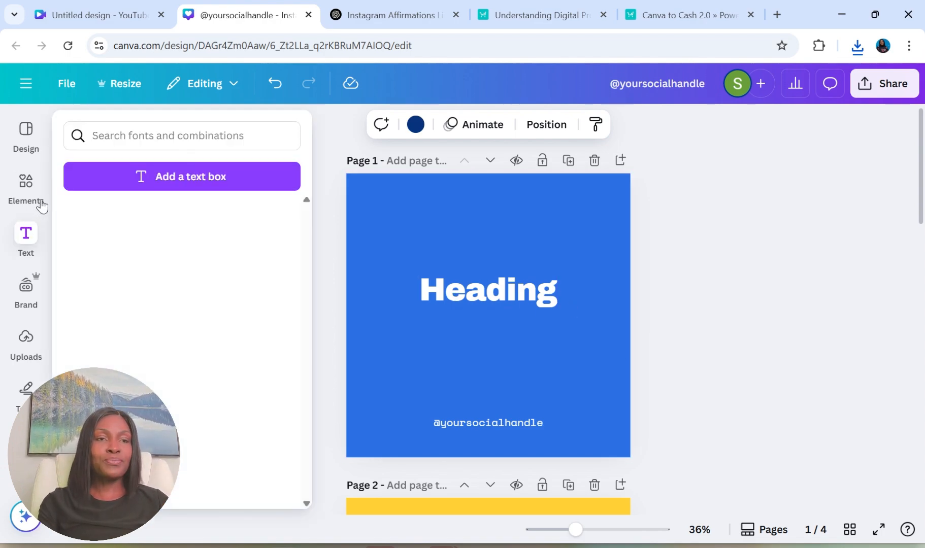
{"action": "left_click", "coordinate": [30, 193]}
{"action": "left_click", "coordinate": [39, 354]}
{"action": "scroll", "coordinate": [40, 358], "scroll_direction": "down", "scroll_amount": 5}
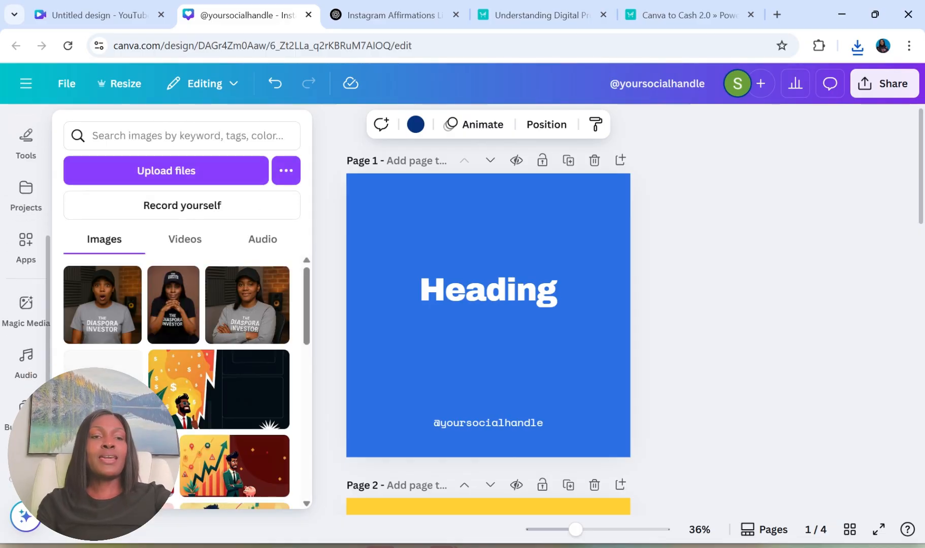
{"action": "left_click", "coordinate": [21, 243]}
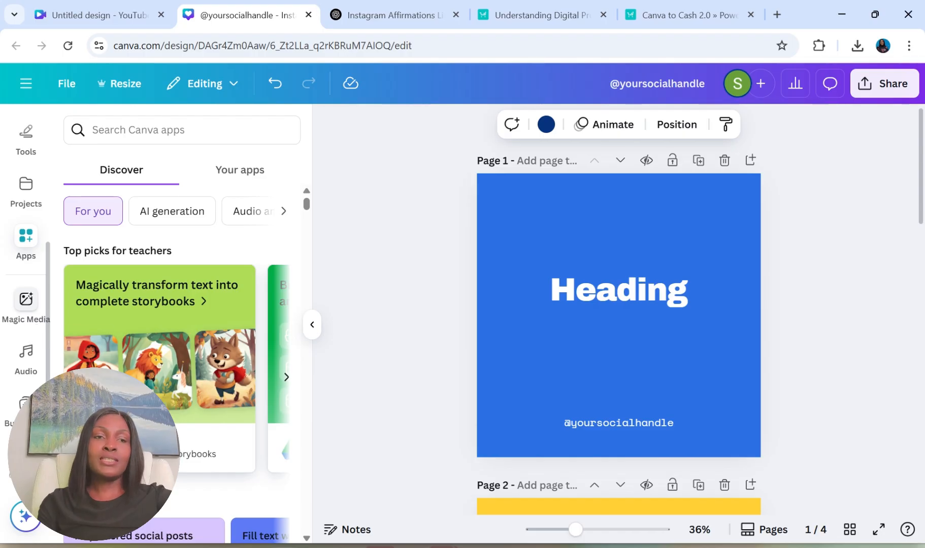
{"action": "scroll", "coordinate": [41, 320], "scroll_direction": "down", "scroll_amount": 2}
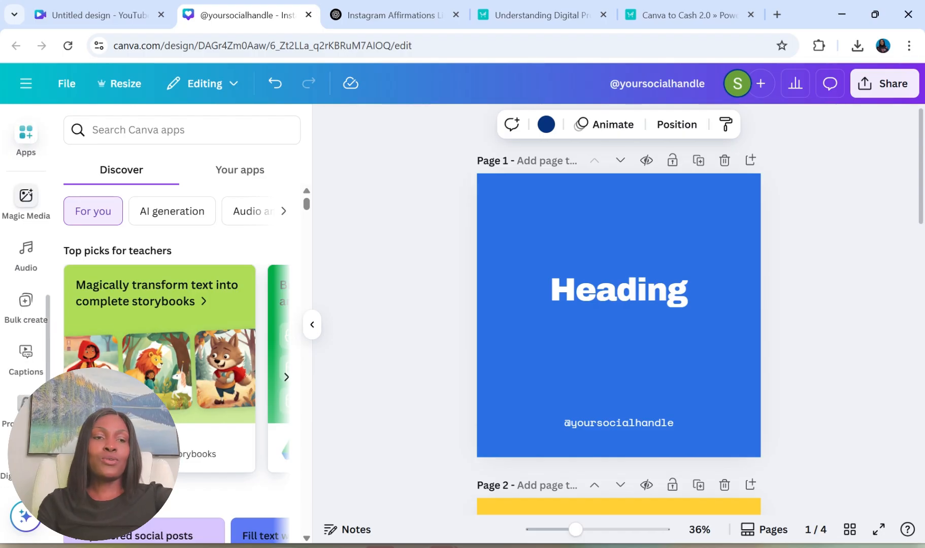
{"action": "left_click", "coordinate": [25, 304]}
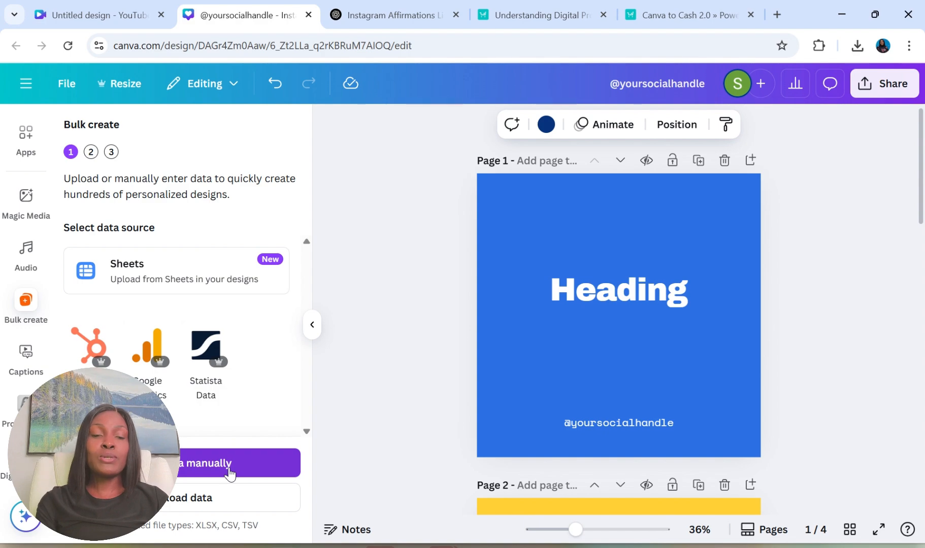
Upload the Affirmations_for_Instagram file from Downloads as the Bulk create data source.
{"action": "left_click", "coordinate": [226, 497]}
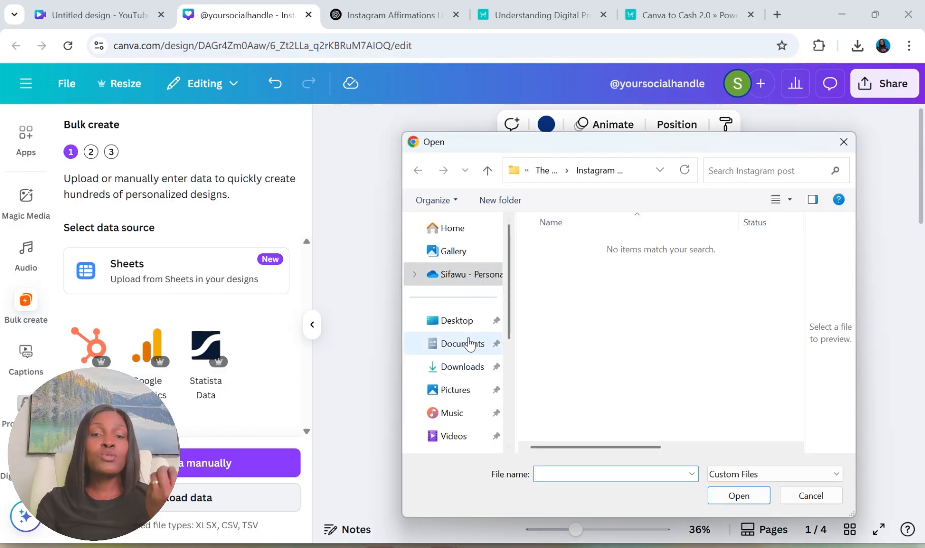
{"action": "left_click", "coordinate": [462, 367]}
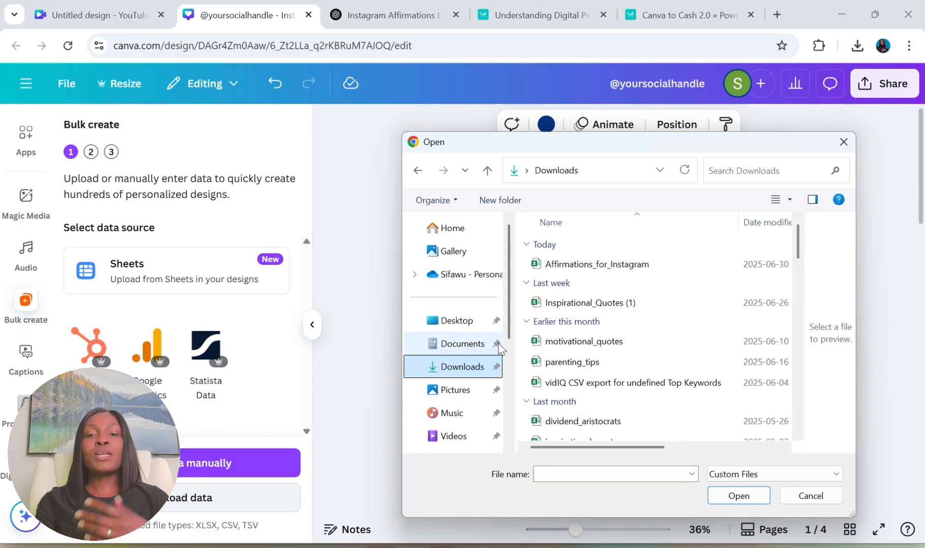
{"action": "left_click", "coordinate": [545, 264]}
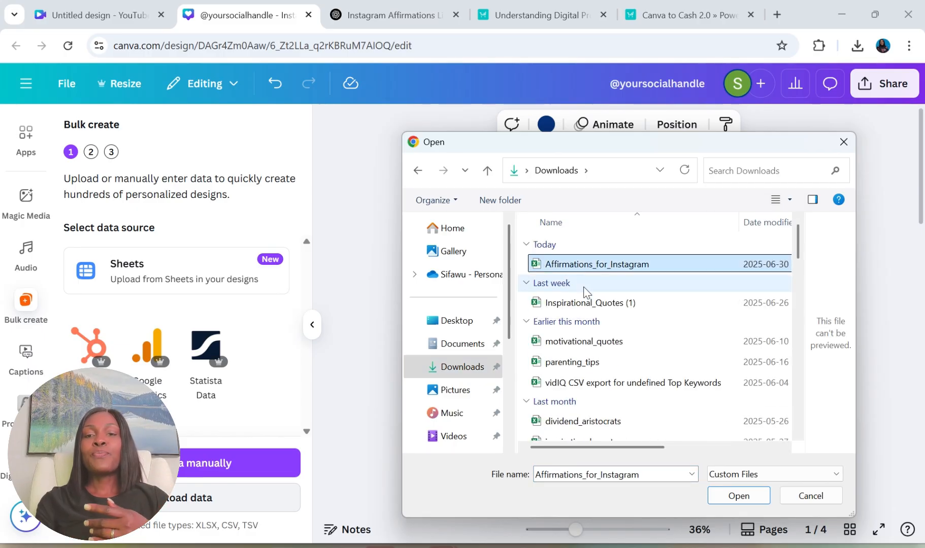
{"action": "left_click", "coordinate": [739, 495]}
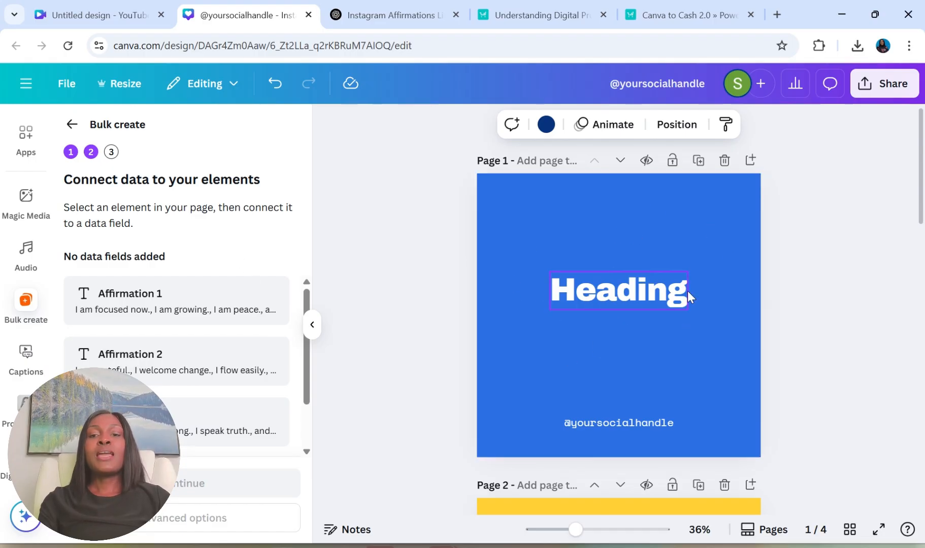
Connect the heading on the blue page 1 to the Affirmation 1 data field.
{"action": "left_click", "coordinate": [619, 297]}
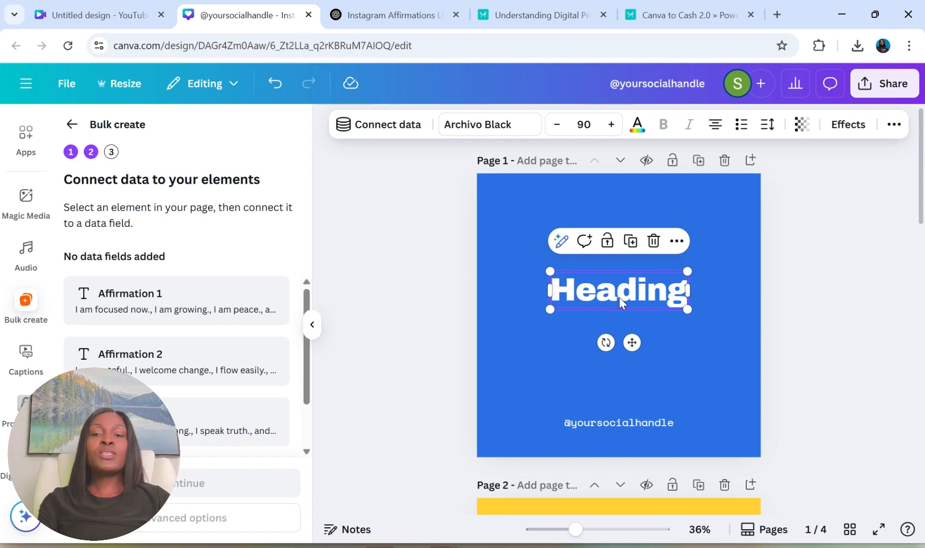
{"action": "left_click", "coordinate": [619, 297]}
{"action": "left_click", "coordinate": [719, 360]}
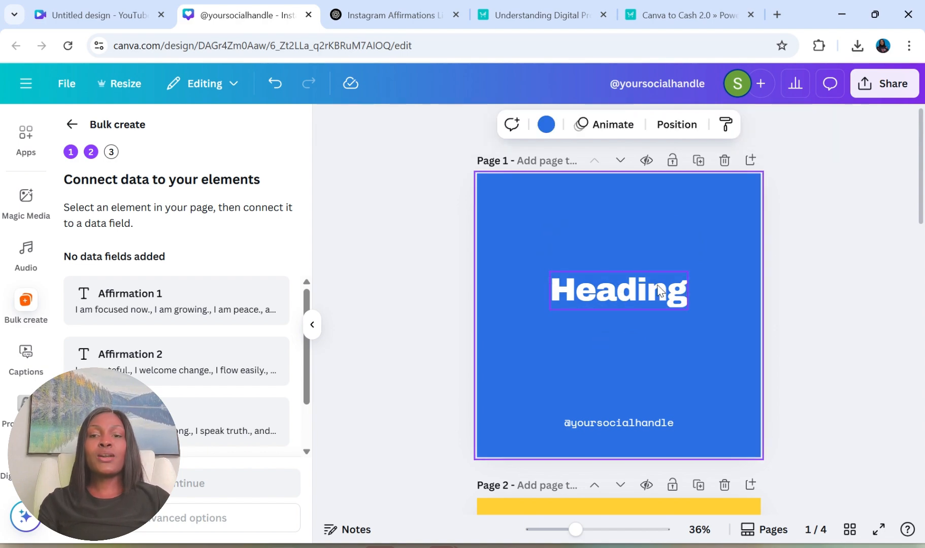
{"action": "left_click", "coordinate": [624, 286]}
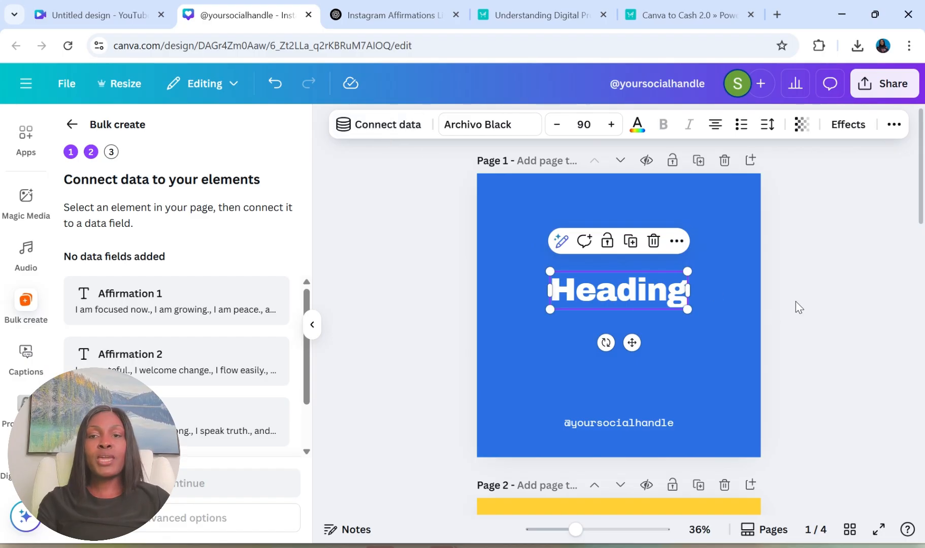
{"action": "left_click", "coordinate": [675, 243]}
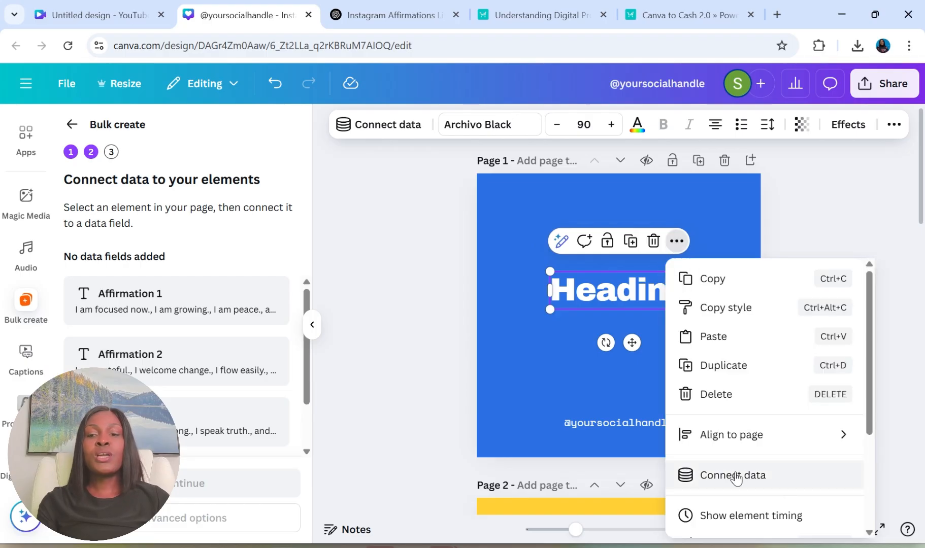
{"action": "left_click", "coordinate": [736, 476]}
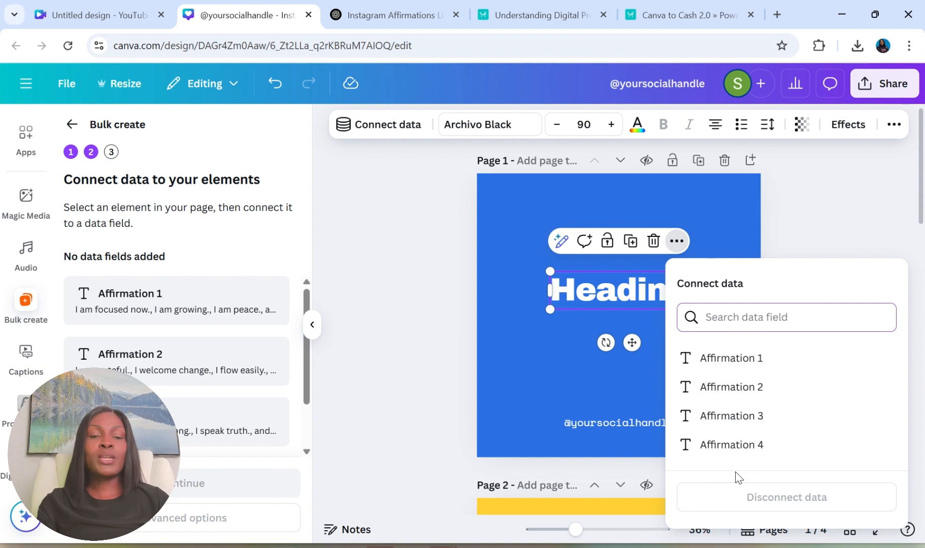
{"action": "left_click", "coordinate": [737, 362]}
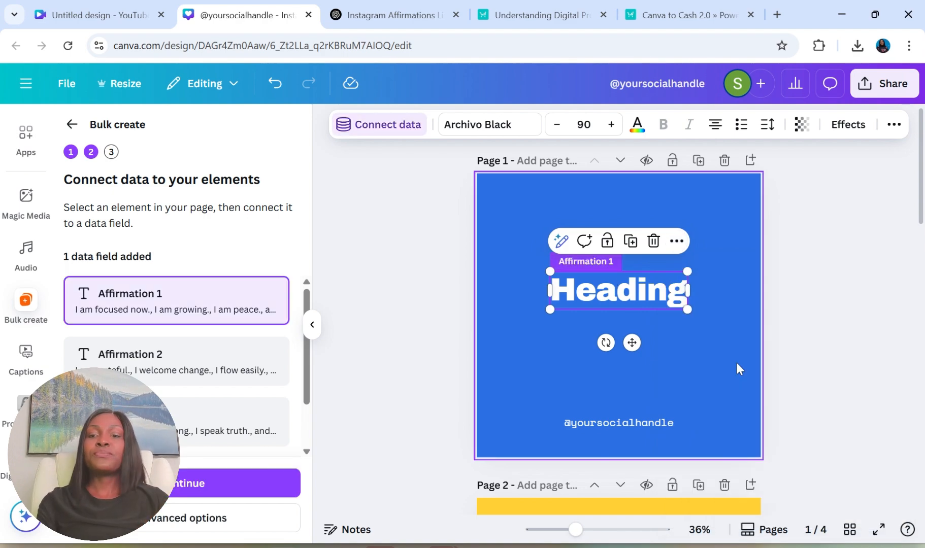
Connect the heading on the yellow page 2 to the Affirmation 2 data field.
{"action": "scroll", "coordinate": [736, 363], "scroll_direction": "down", "scroll_amount": 5}
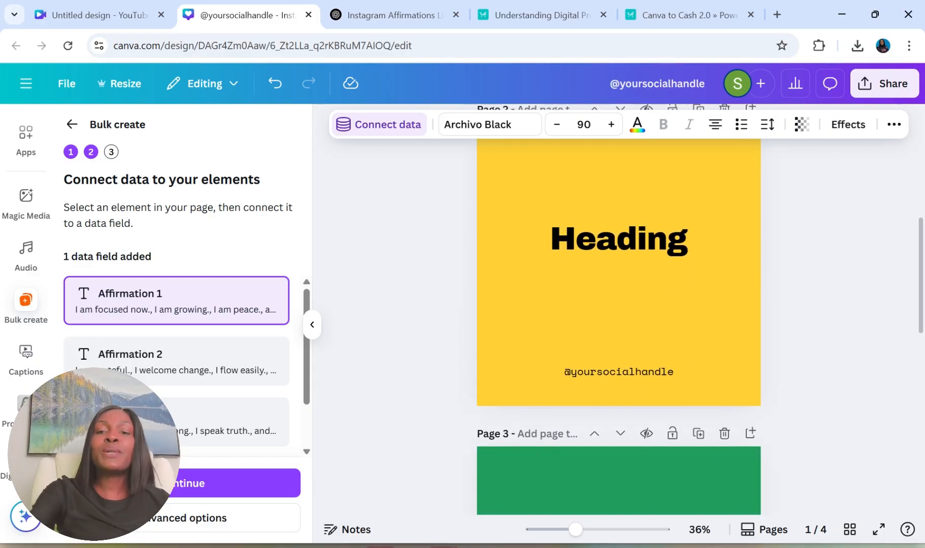
{"action": "left_click", "coordinate": [626, 244]}
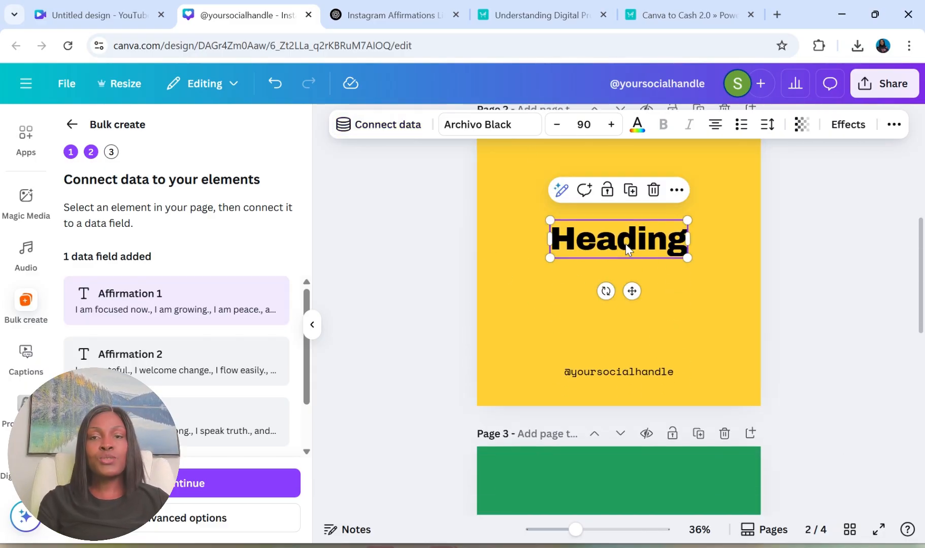
{"action": "left_click", "coordinate": [363, 124]}
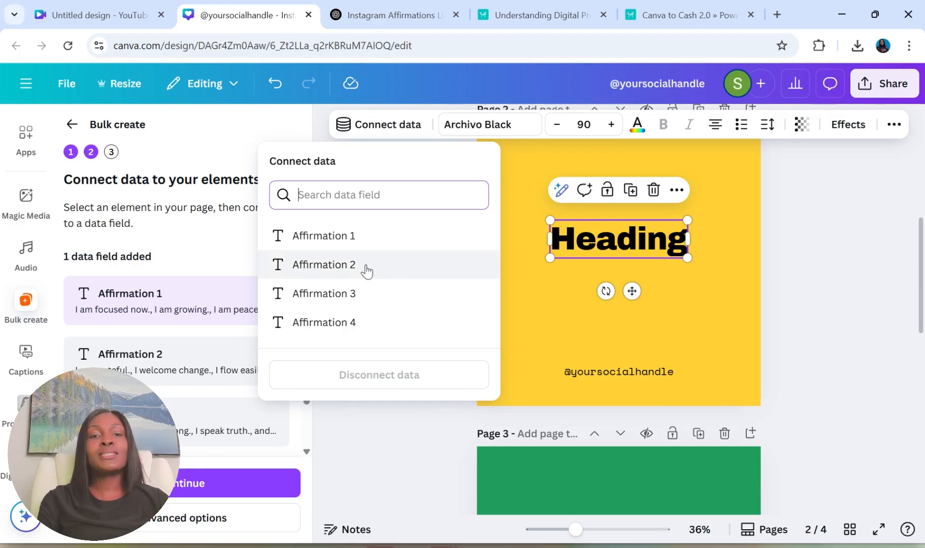
{"action": "left_click", "coordinate": [365, 269]}
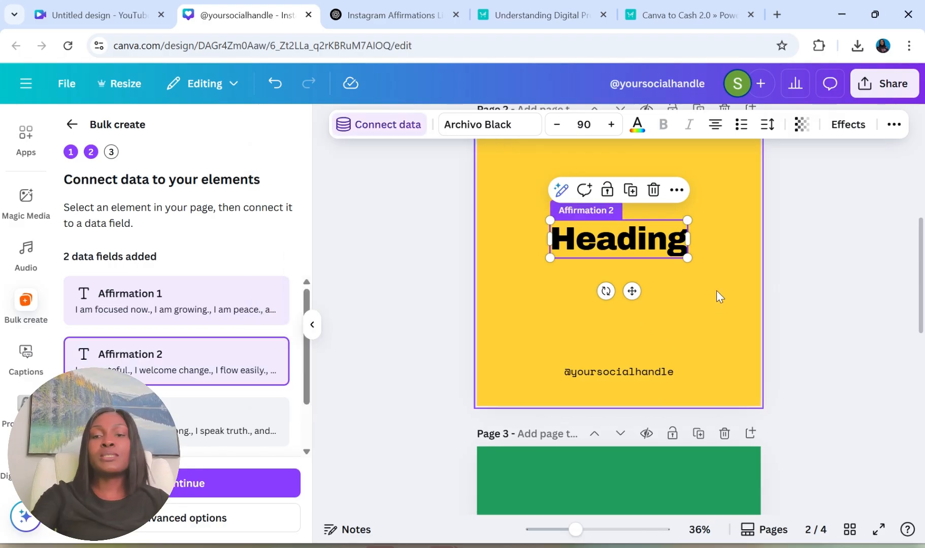
Connect the heading on the green page 3 to the Affirmation 3 data field.
{"action": "scroll", "coordinate": [716, 291], "scroll_direction": "down", "scroll_amount": 5}
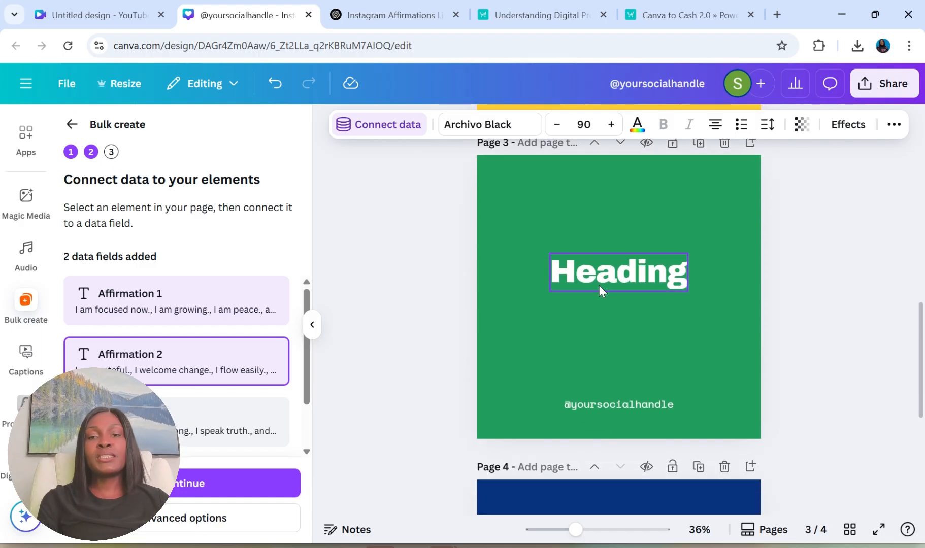
{"action": "left_click", "coordinate": [599, 285]}
{"action": "left_click", "coordinate": [401, 127]}
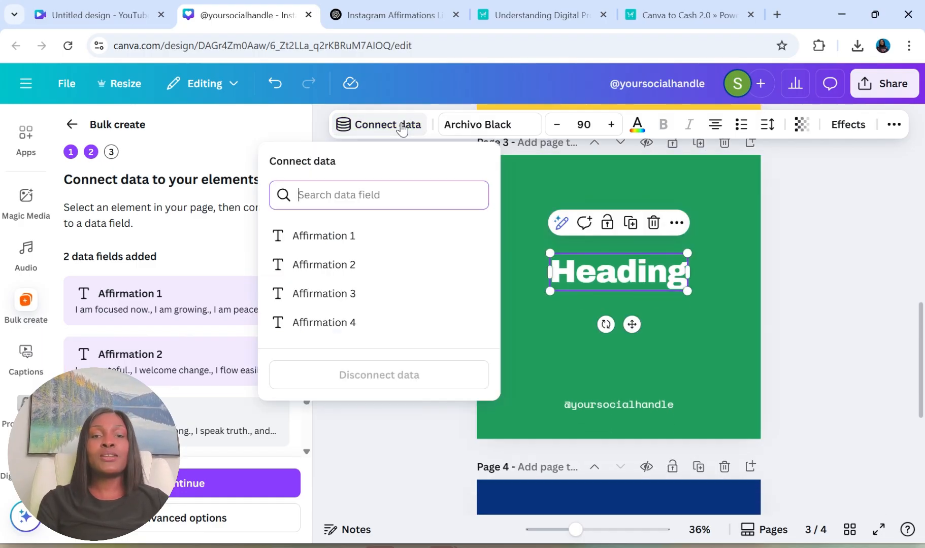
{"action": "left_click", "coordinate": [330, 295]}
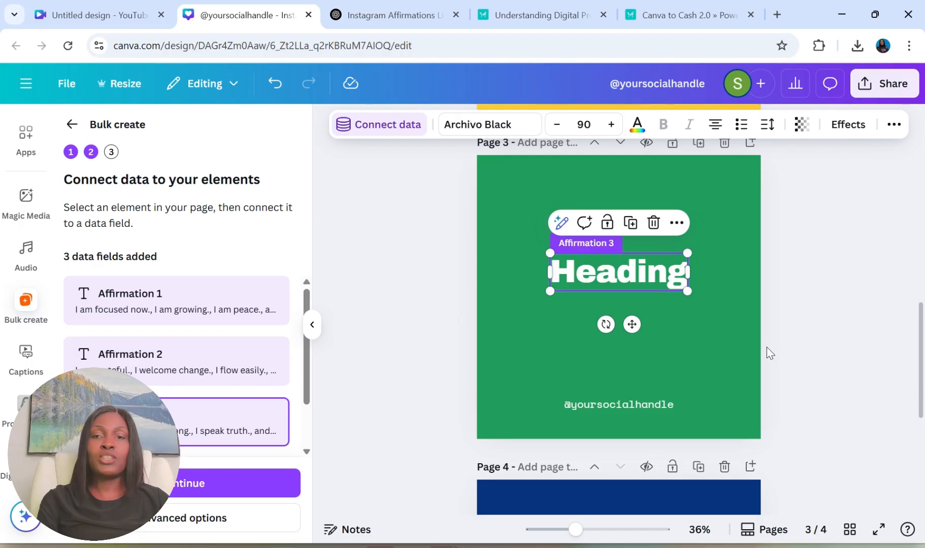
Connect the heading on the navy page 4 to the Affirmation 4 data field.
{"action": "scroll", "coordinate": [772, 353], "scroll_direction": "down", "scroll_amount": 5}
{"action": "left_click", "coordinate": [628, 294]}
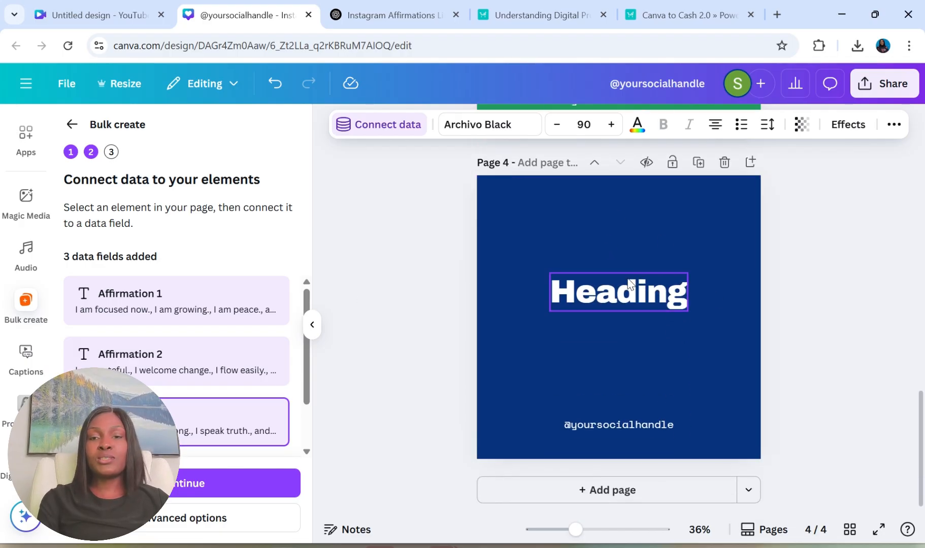
{"action": "left_click", "coordinate": [393, 124]}
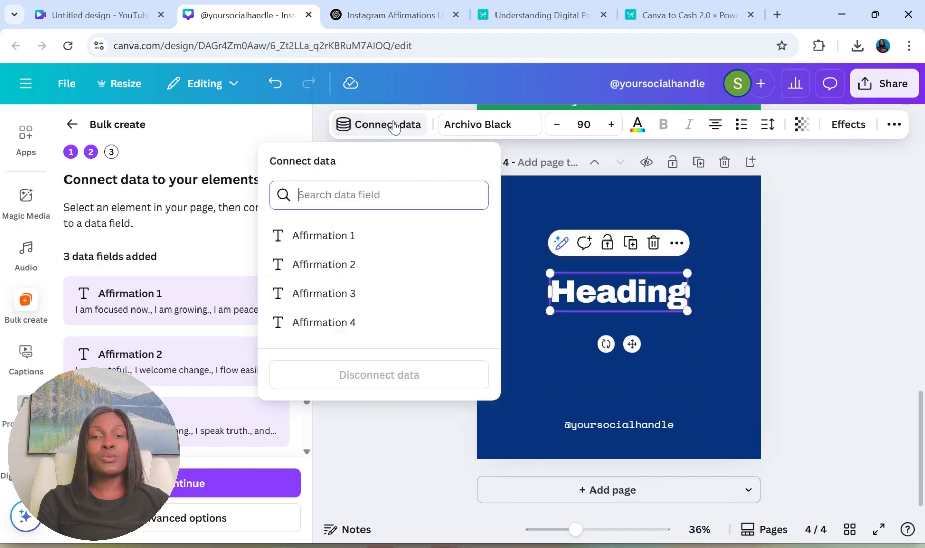
{"action": "left_click", "coordinate": [330, 323]}
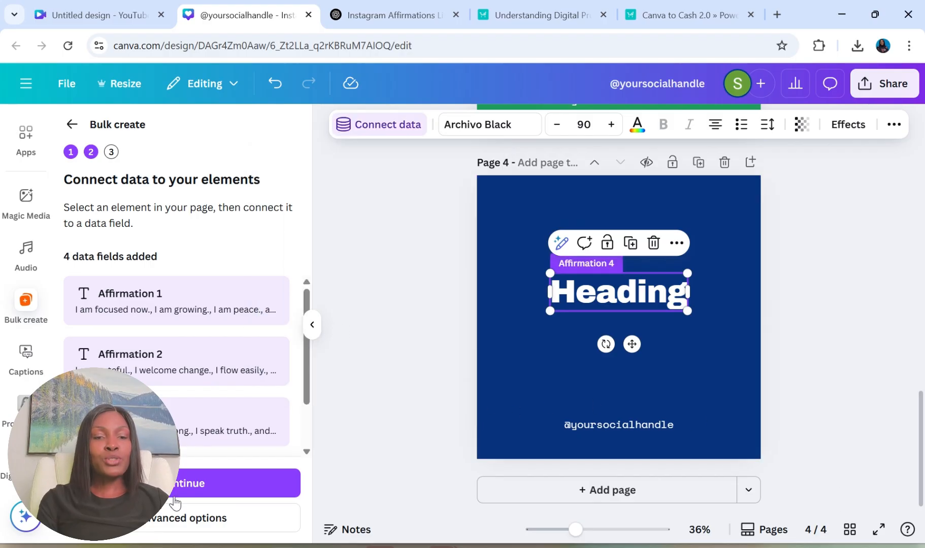
Generate the bulk designs from all data rows as multiple pages in 1 design, saved in Your projects.
{"action": "left_click", "coordinate": [193, 519]}
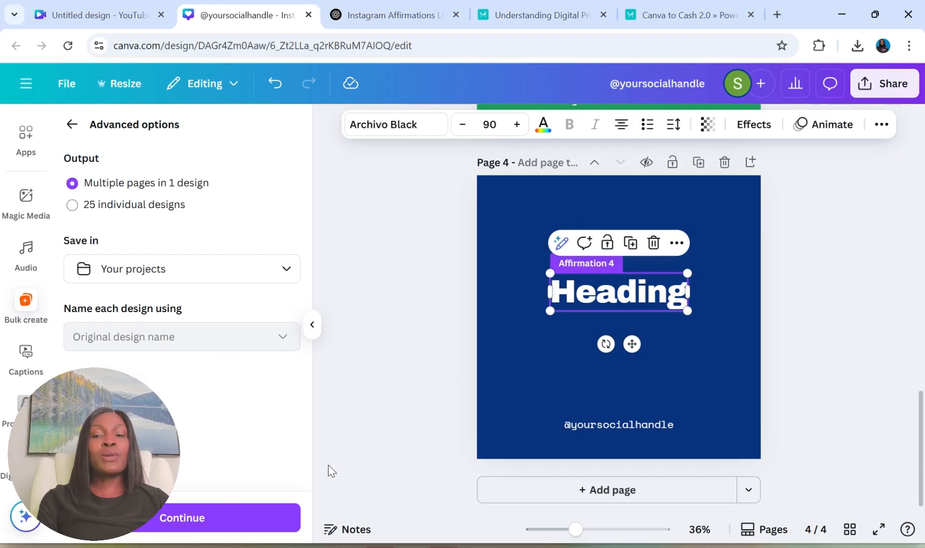
{"action": "left_click", "coordinate": [200, 531]}
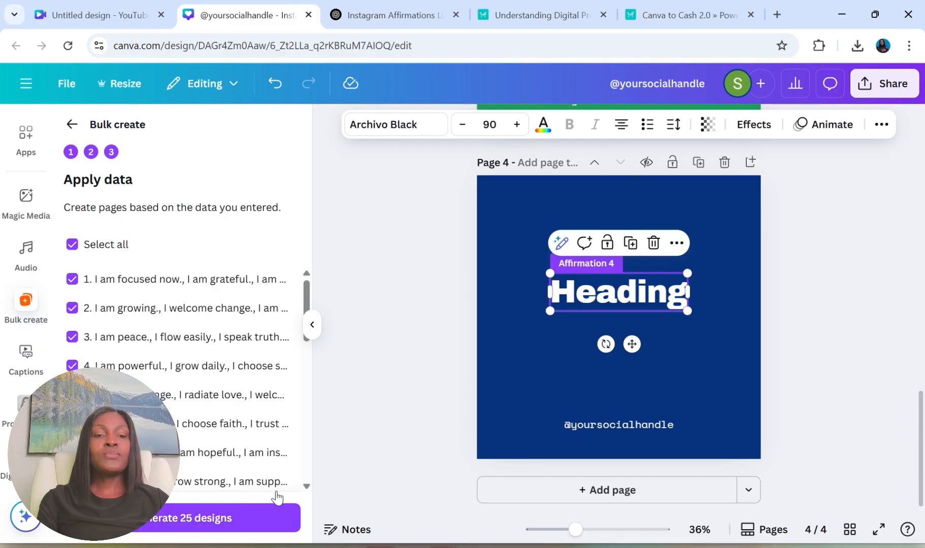
{"action": "left_click", "coordinate": [203, 523]}
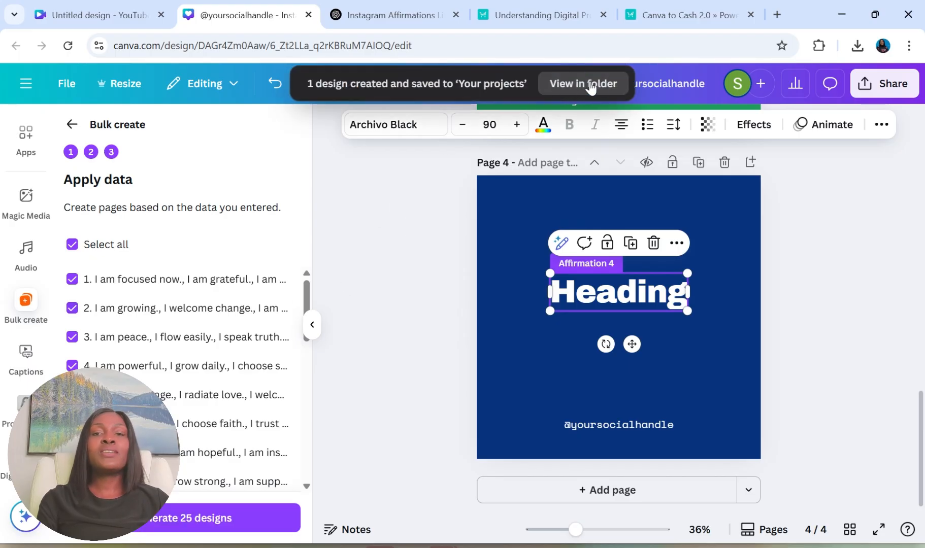
{"action": "left_click", "coordinate": [591, 86]}
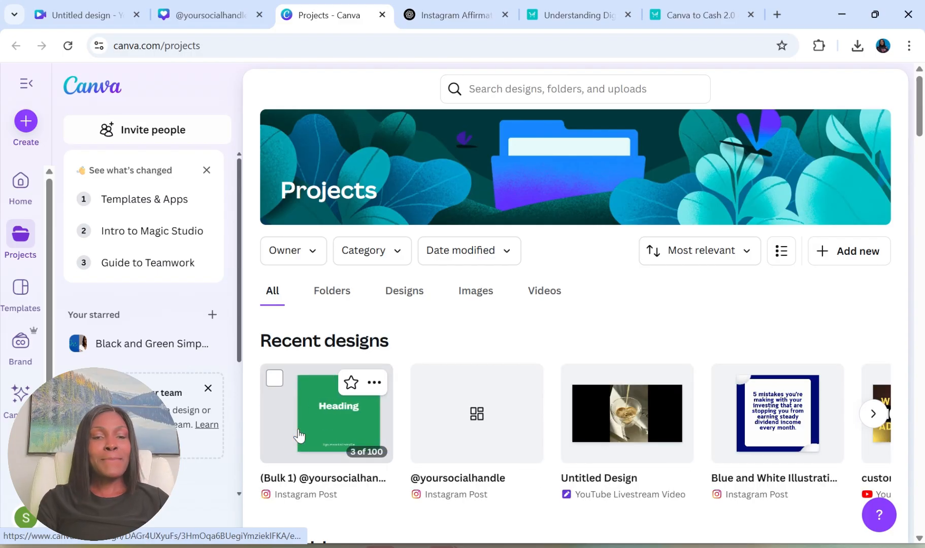
{"action": "left_click", "coordinate": [320, 417]}
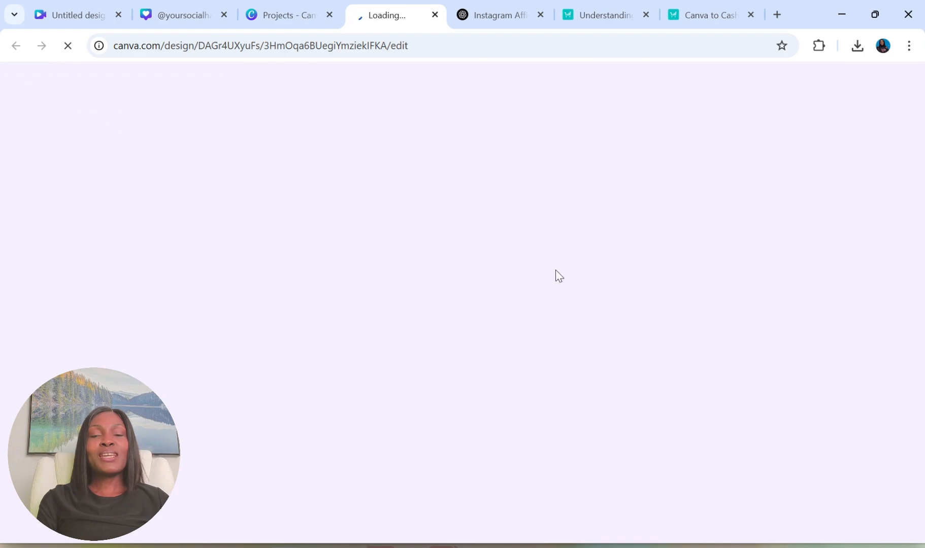
{"action": "scroll", "coordinate": [543, 336], "scroll_direction": "down", "scroll_amount": 3}
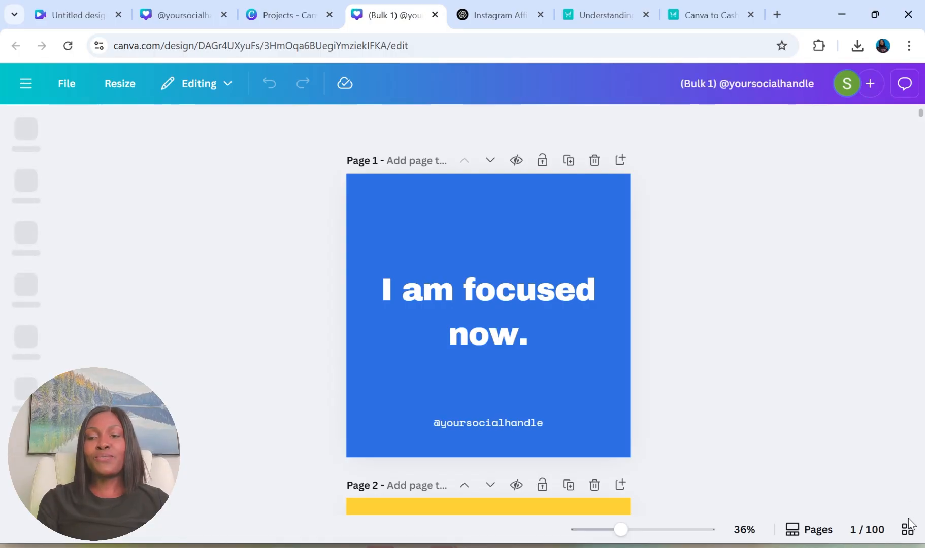
{"action": "left_click", "coordinate": [907, 531]}
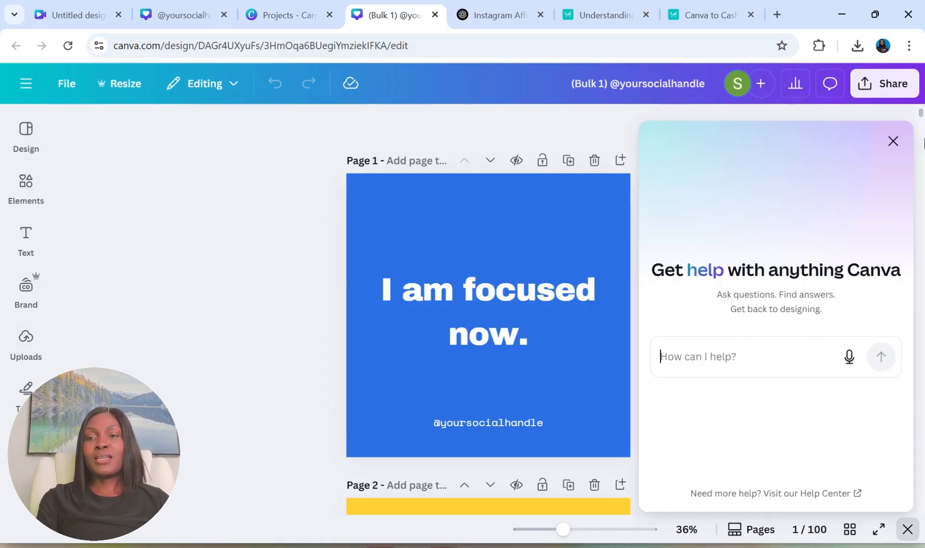
{"action": "left_click", "coordinate": [893, 141]}
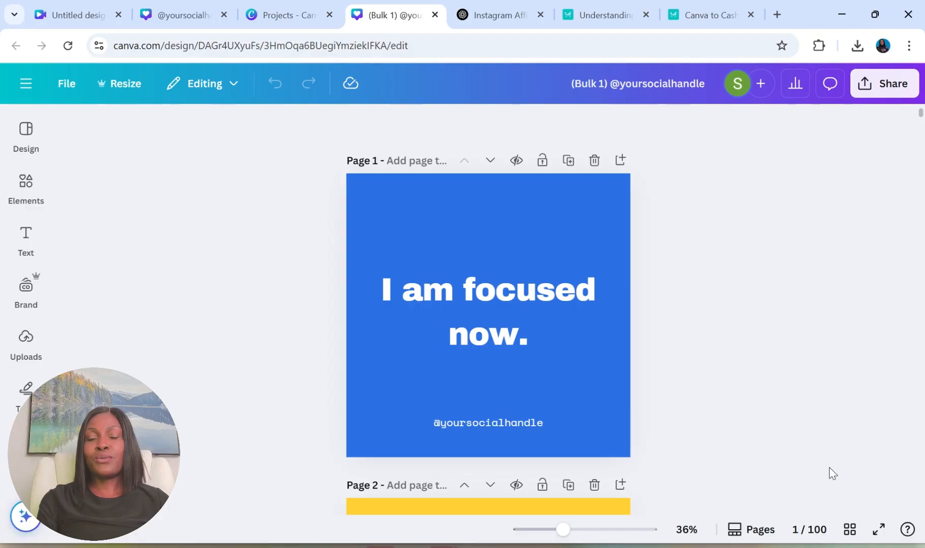
Examine the generated affirmation pages in grid view, checking their texts and alternating background colors.
{"action": "left_click", "coordinate": [850, 530]}
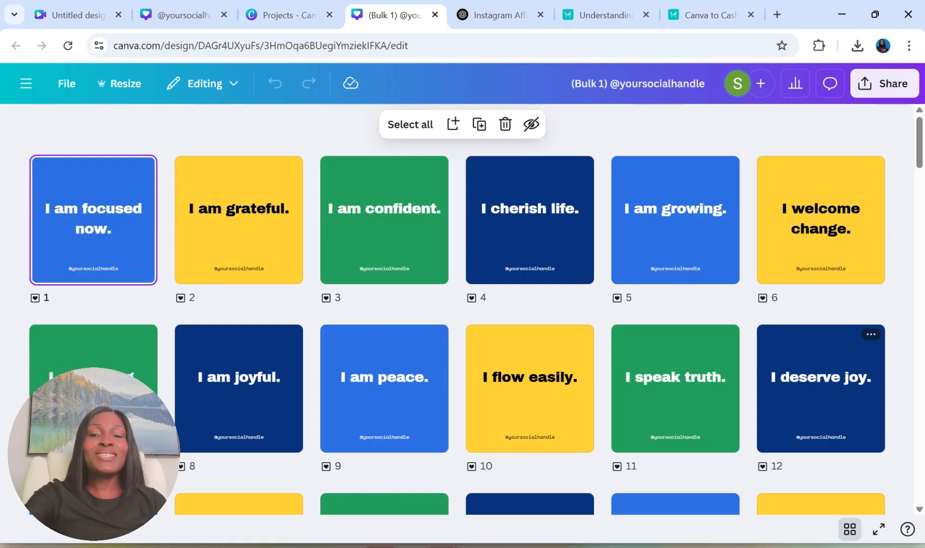
{"action": "scroll", "coordinate": [821, 386], "scroll_direction": "down", "scroll_amount": 20}
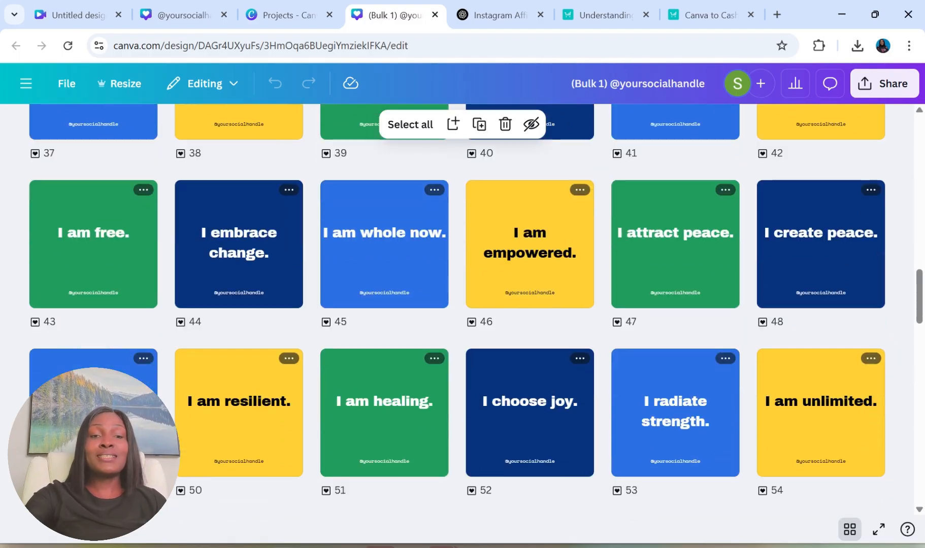
{"action": "scroll", "coordinate": [477, 310], "scroll_direction": "down", "scroll_amount": 4}
{"action": "scroll", "coordinate": [476, 309], "scroll_direction": "up", "scroll_amount": 3}
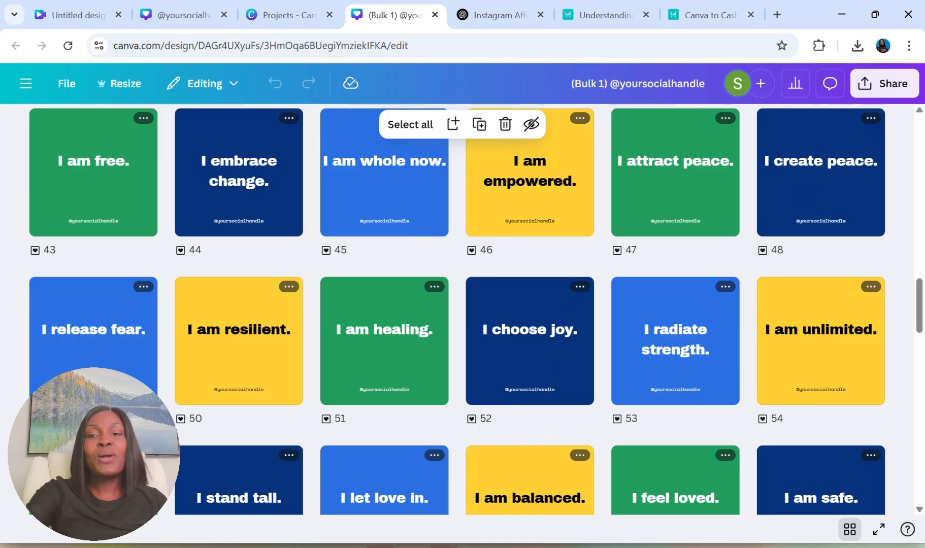
{"action": "scroll", "coordinate": [457, 309], "scroll_direction": "up", "scroll_amount": 5}
{"action": "scroll", "coordinate": [476, 310], "scroll_direction": "up", "scroll_amount": 5}
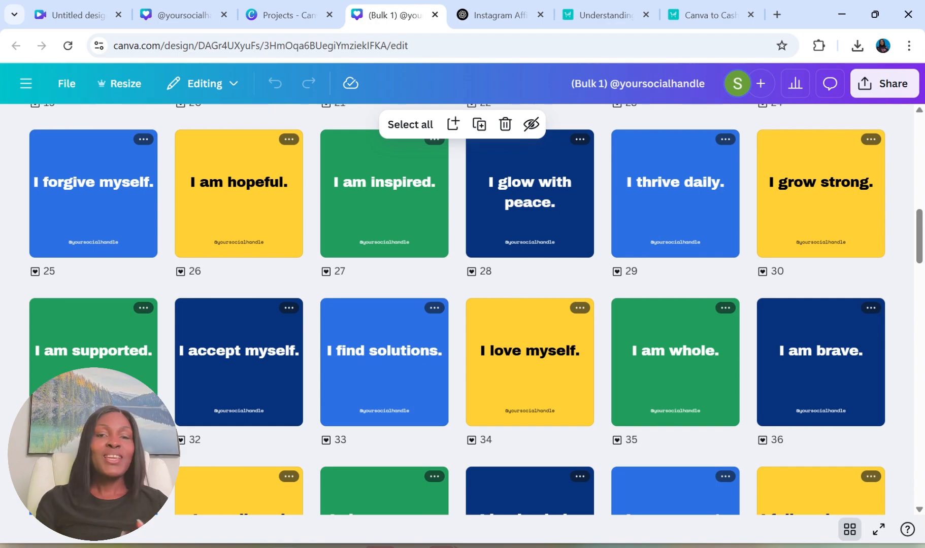
{"action": "scroll", "coordinate": [477, 310], "scroll_direction": "up", "scroll_amount": 10}
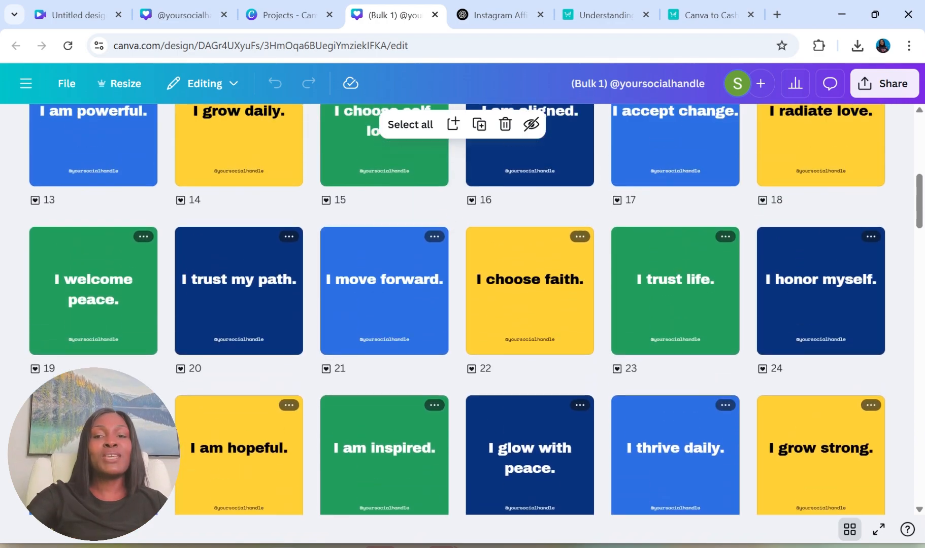
{"action": "scroll", "coordinate": [477, 309], "scroll_direction": "down", "scroll_amount": 10}
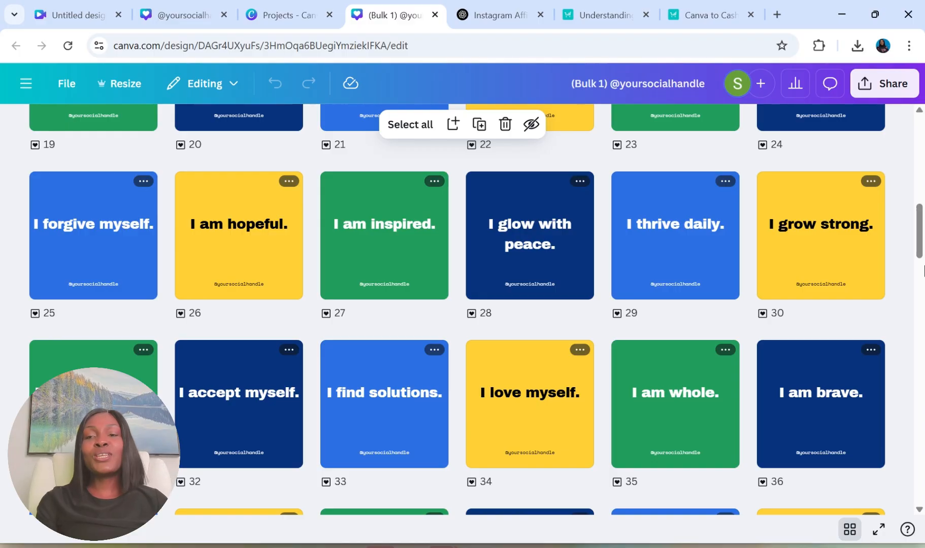
{"action": "left_click", "coordinate": [869, 96]}
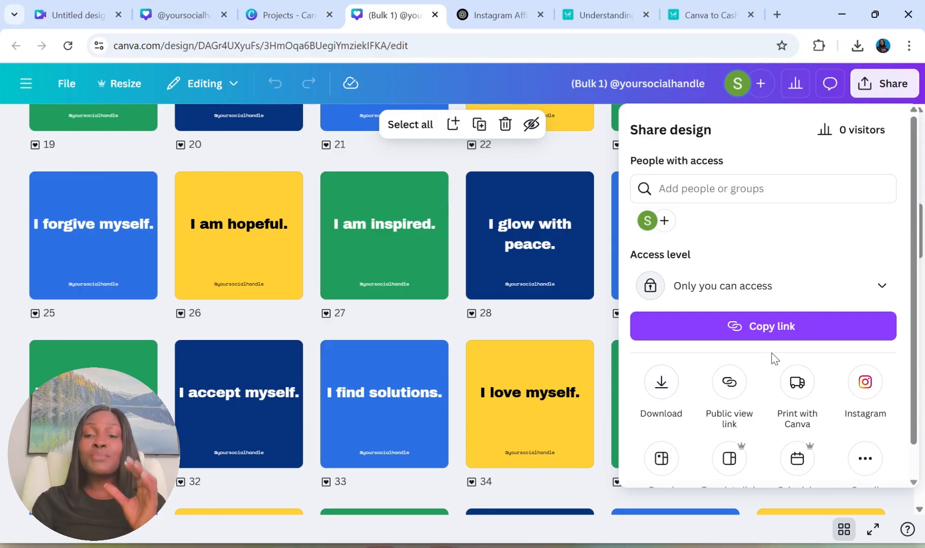
{"action": "left_click", "coordinate": [874, 460]}
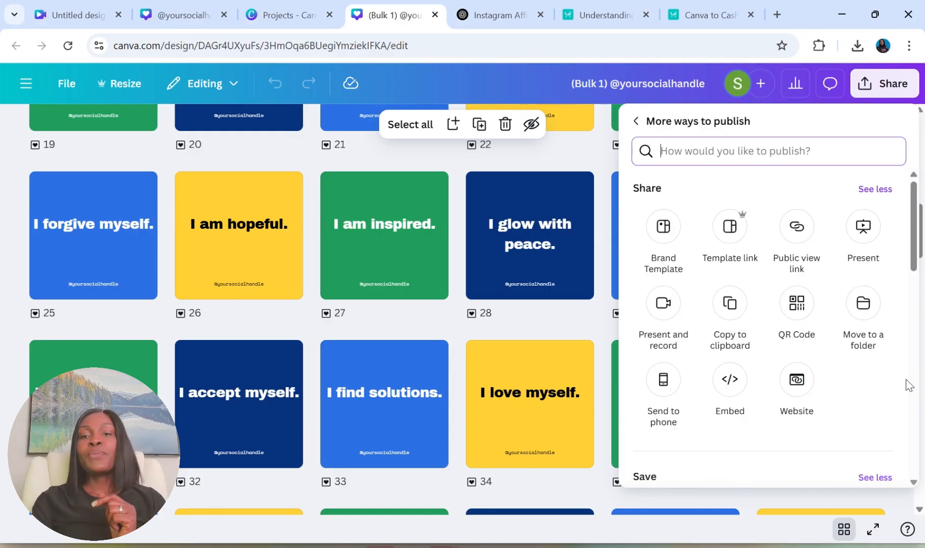
{"action": "left_click", "coordinate": [635, 121]}
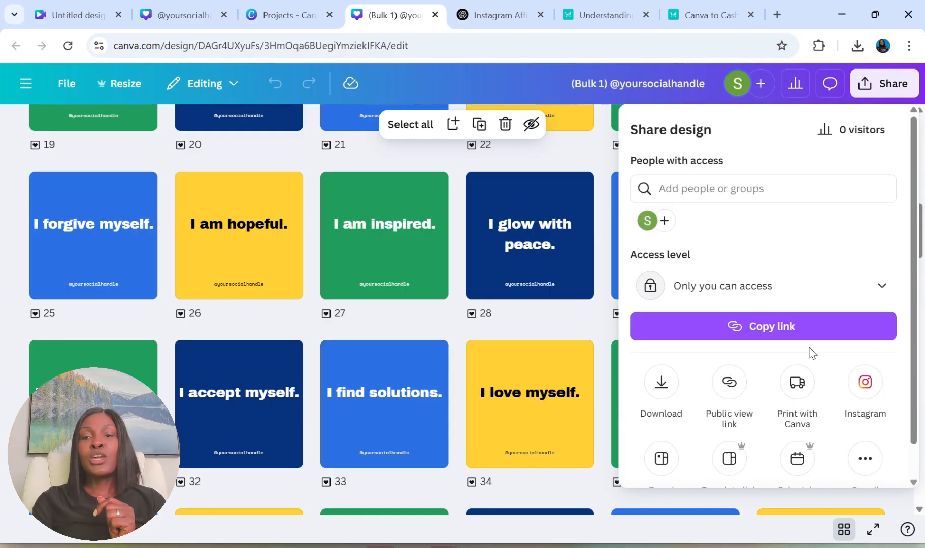
{"action": "left_click", "coordinate": [866, 466]}
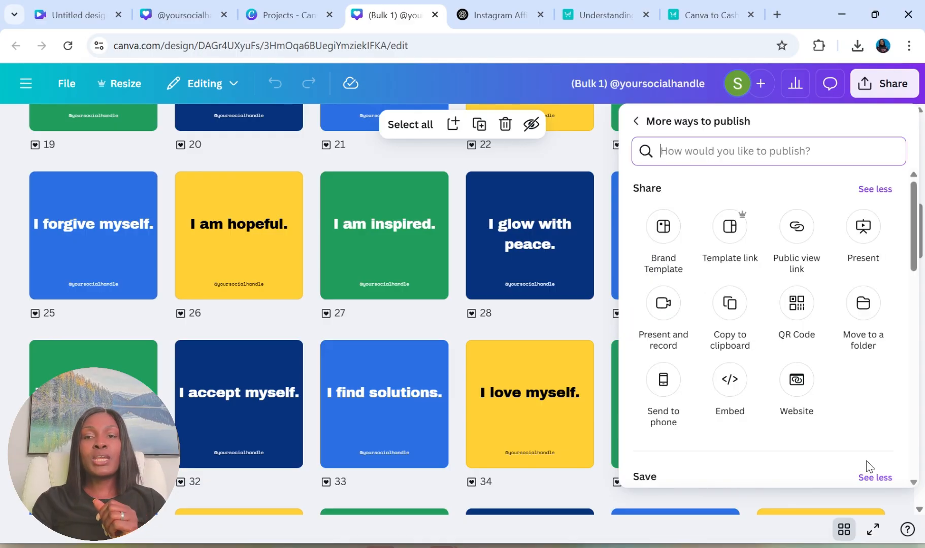
{"action": "left_click", "coordinate": [731, 232]}
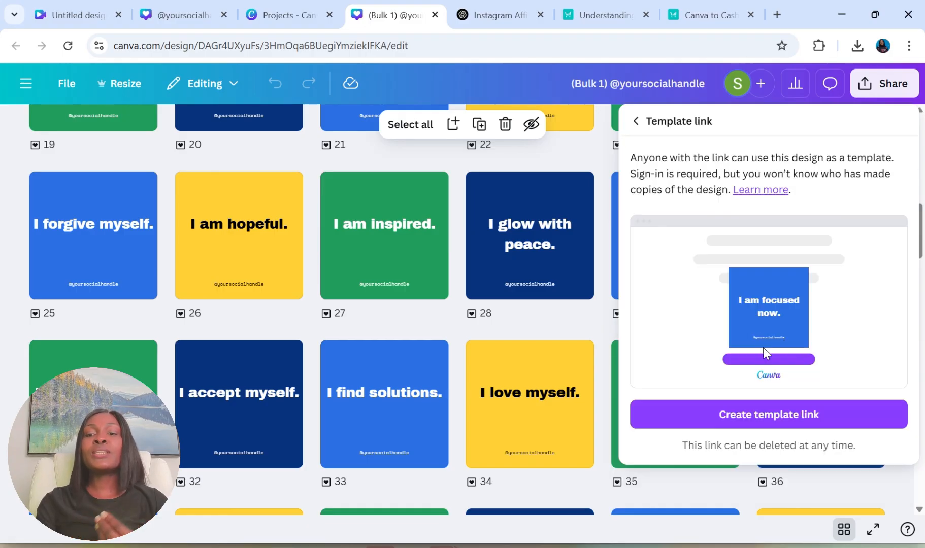
{"action": "left_click", "coordinate": [739, 417]}
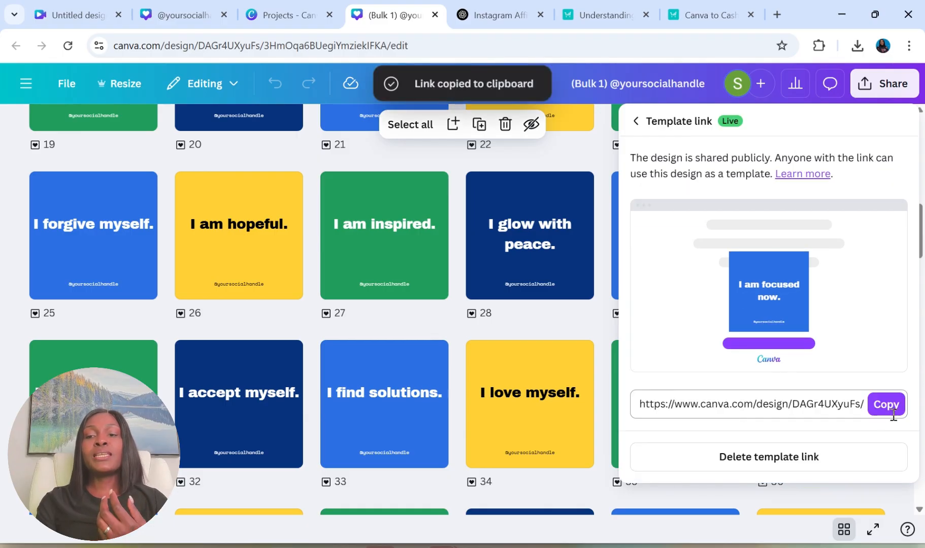
{"action": "left_click", "coordinate": [886, 410]}
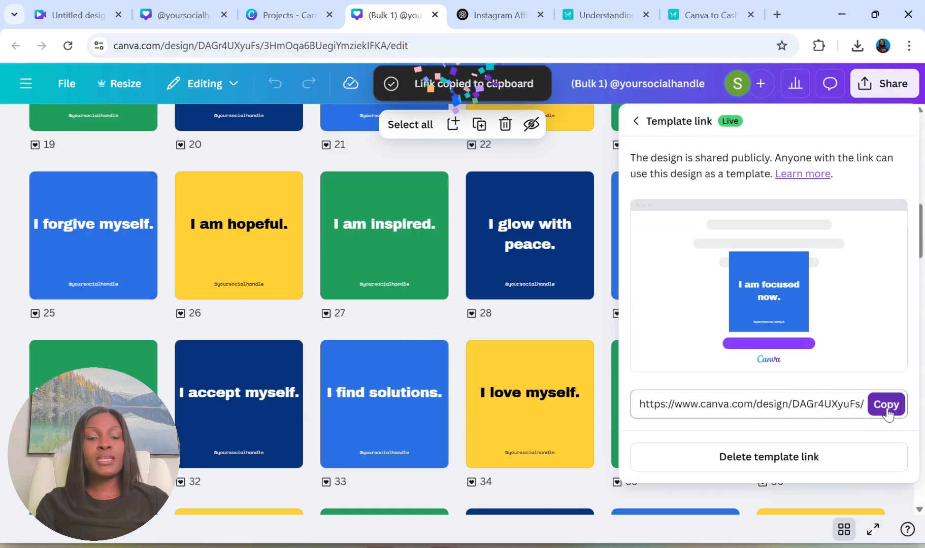
{"action": "left_click", "coordinate": [874, 404]}
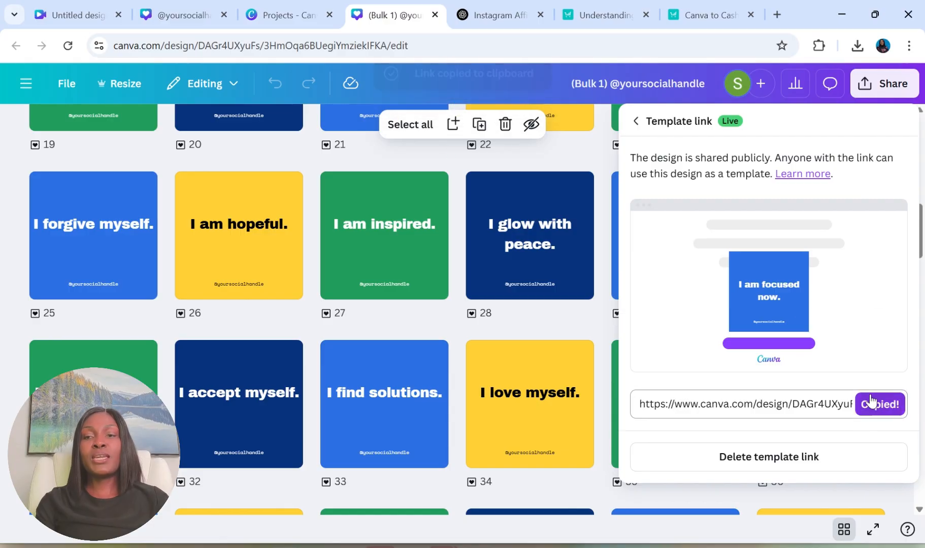
Open the copied template link in a new browser tab.
{"action": "left_click", "coordinate": [777, 13]}
{"action": "key", "text": "ctrl+v"}
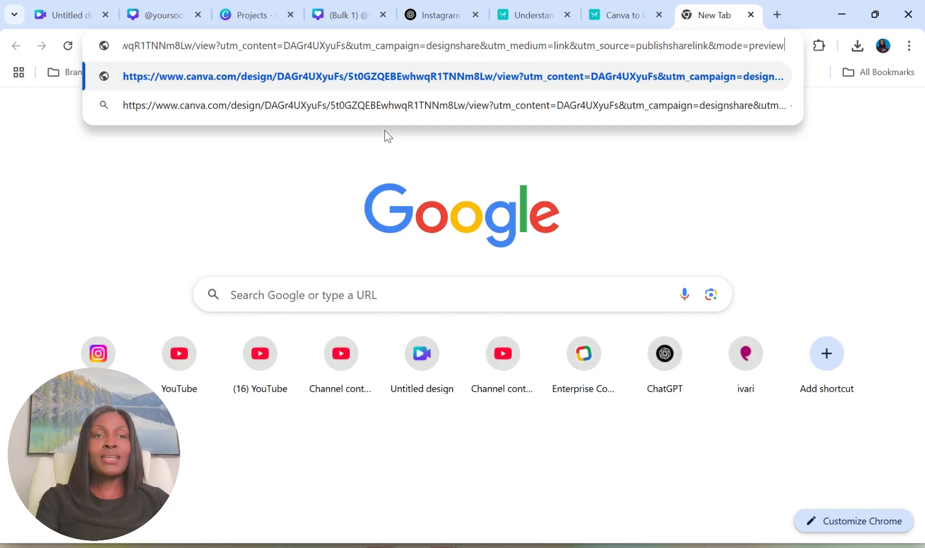
{"action": "key", "text": "Return"}
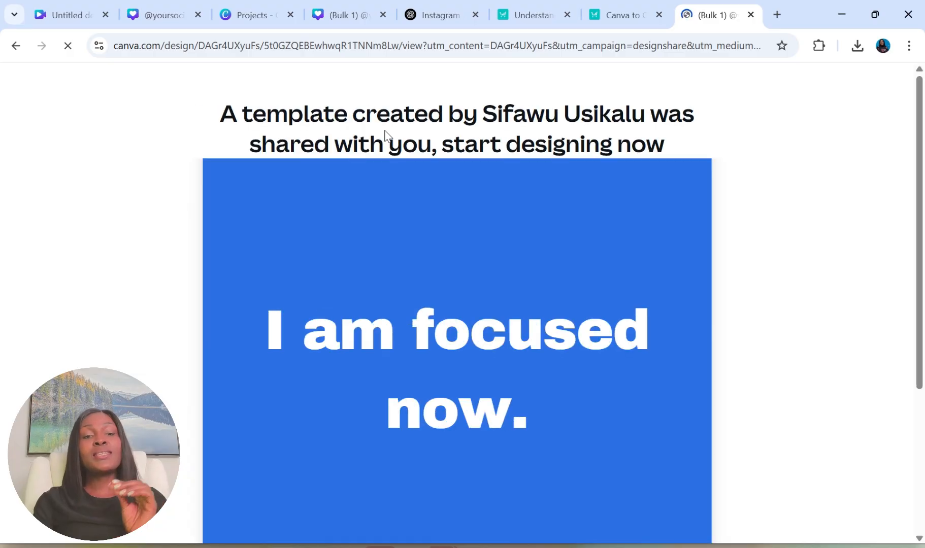
{"action": "scroll", "coordinate": [385, 133], "scroll_direction": "down", "scroll_amount": 4}
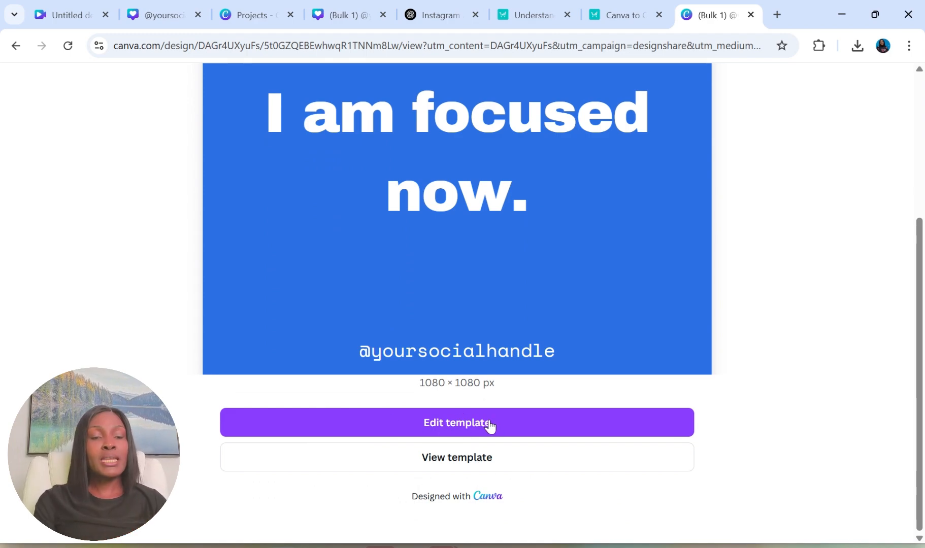
{"action": "left_click", "coordinate": [461, 466]}
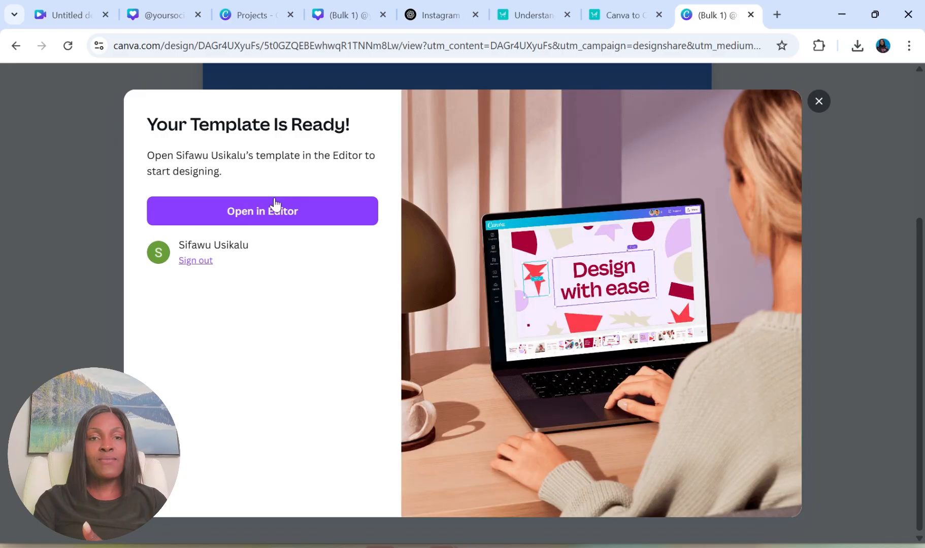
{"action": "left_click", "coordinate": [274, 209]}
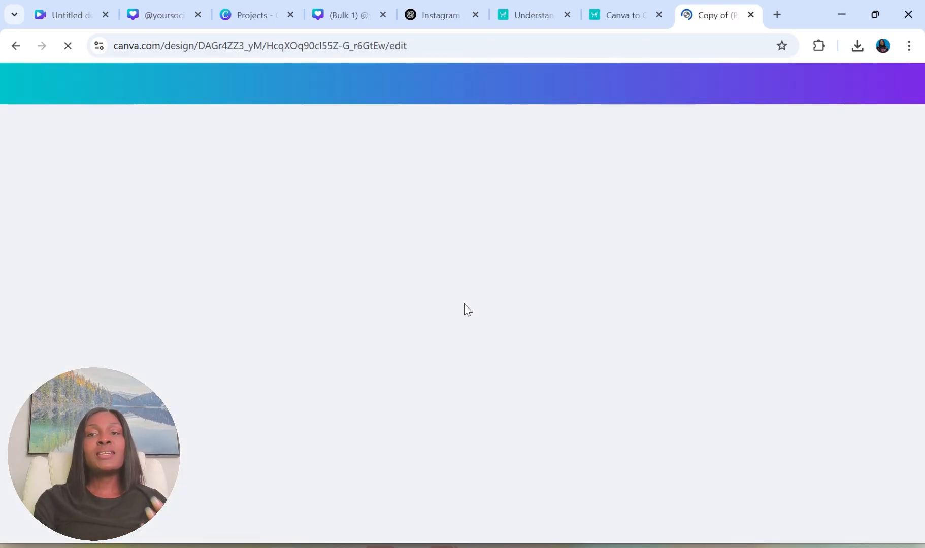
{"action": "scroll", "coordinate": [595, 227], "scroll_direction": "down", "scroll_amount": 3}
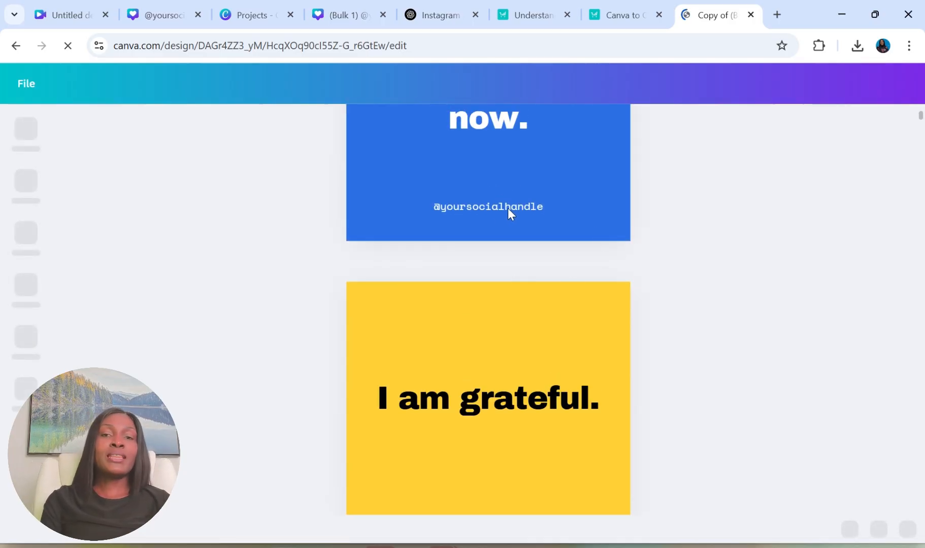
{"action": "double_click", "coordinate": [493, 207]}
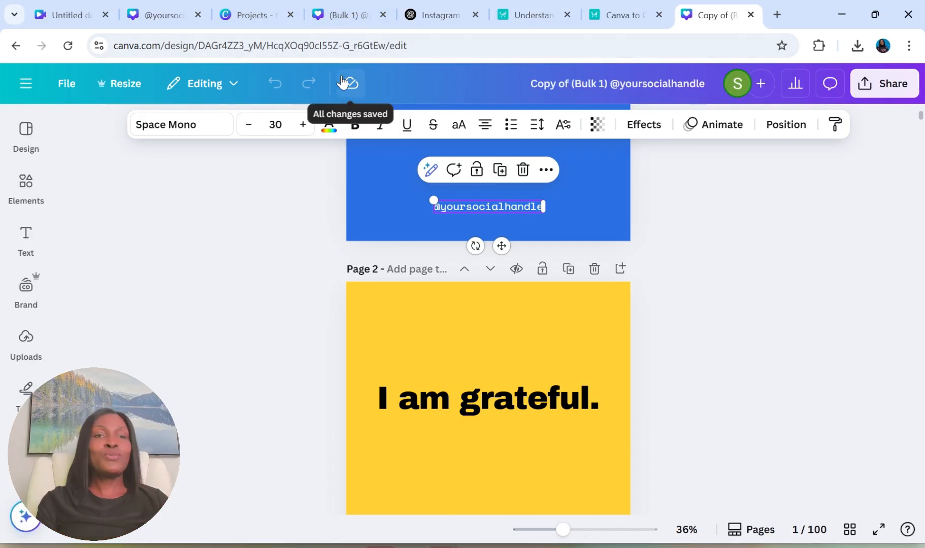
Return to the Create a design window and search the design types for "thank you".
{"action": "left_click", "coordinate": [64, 17]}
{"action": "left_click", "coordinate": [369, 111]}
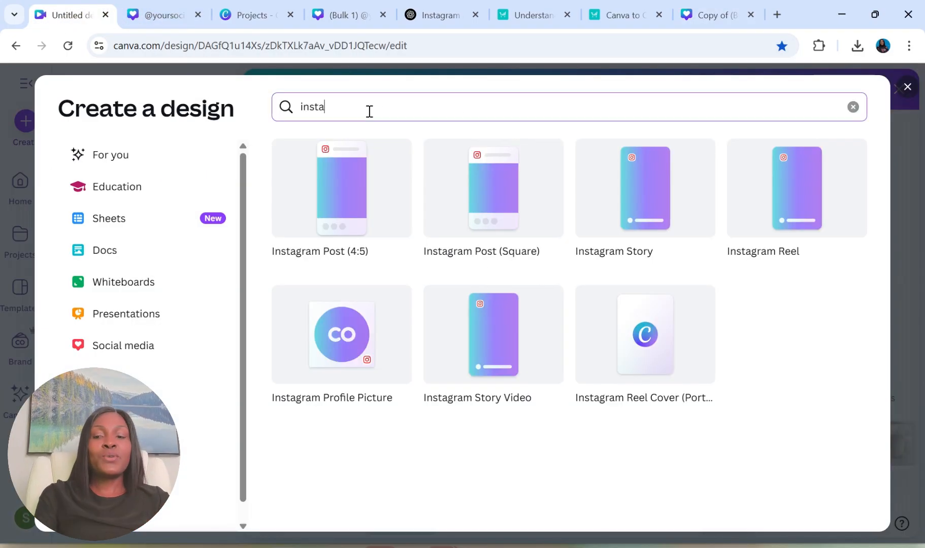
{"action": "key", "text": "BackSpace"}
{"action": "key", "text": "BackSpace"}
{"action": "key", "text": "BackSpace"}
{"action": "key", "text": "BackSpace"}
{"action": "key", "text": "BackSpace"}
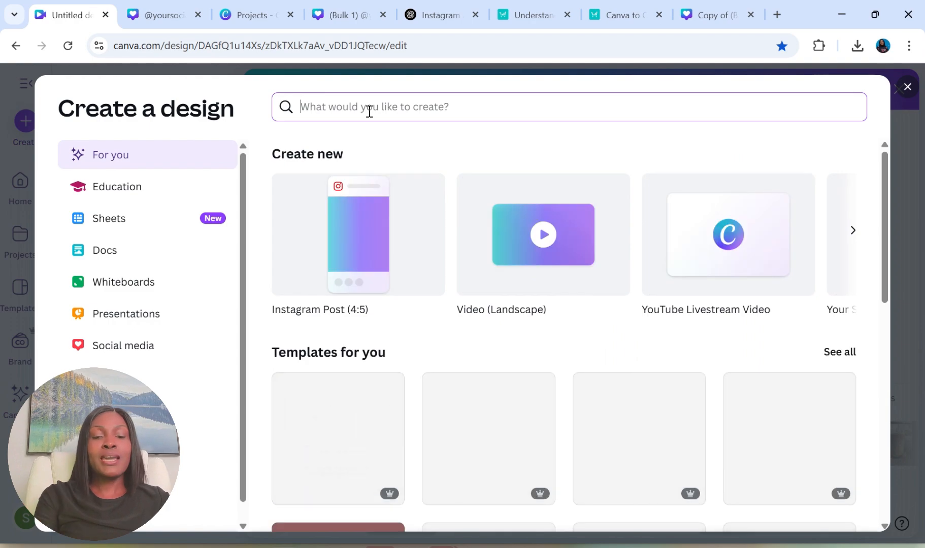
{"action": "type", "text": "thank"}
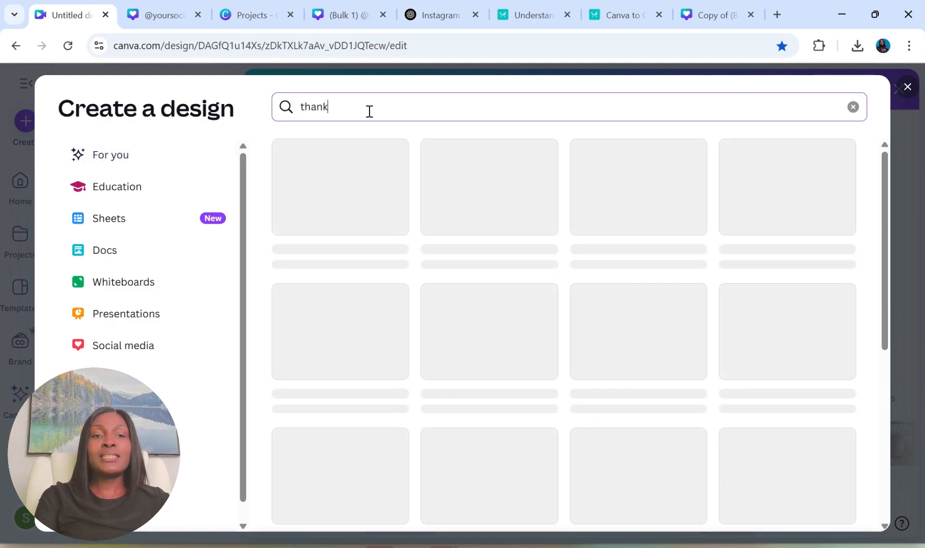
{"action": "type", "text": " you"}
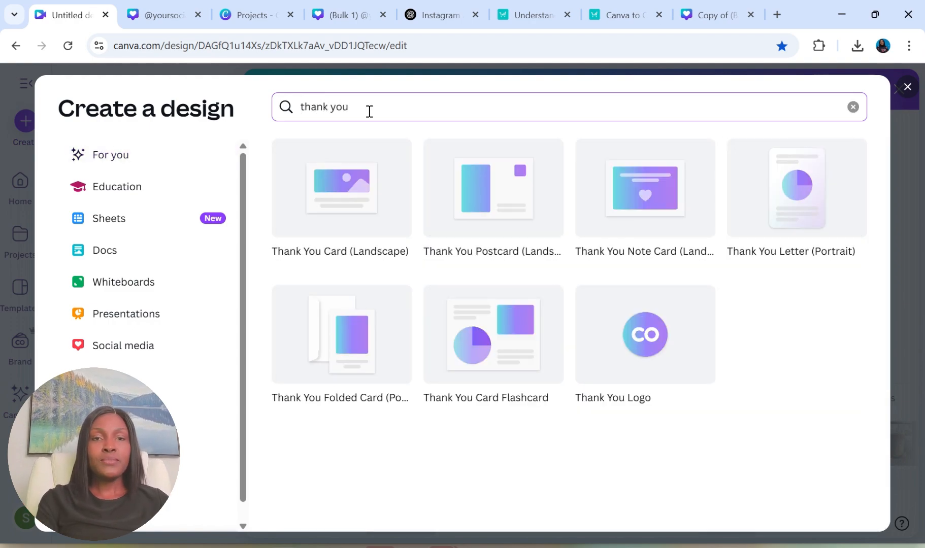
Create a blank landscape Thank You Postcard design and show its matching templates.
{"action": "left_click", "coordinate": [492, 205]}
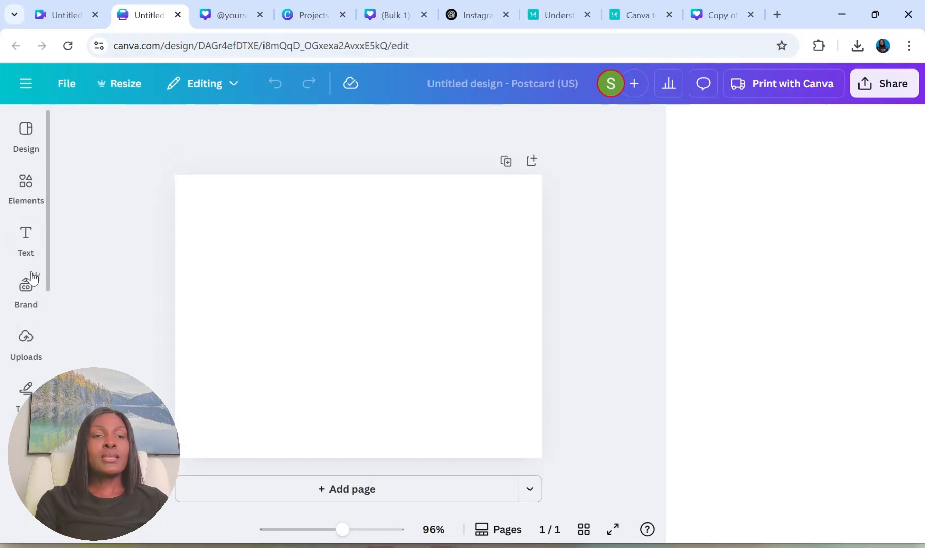
{"action": "left_click", "coordinate": [26, 284]}
{"action": "left_click", "coordinate": [24, 151]}
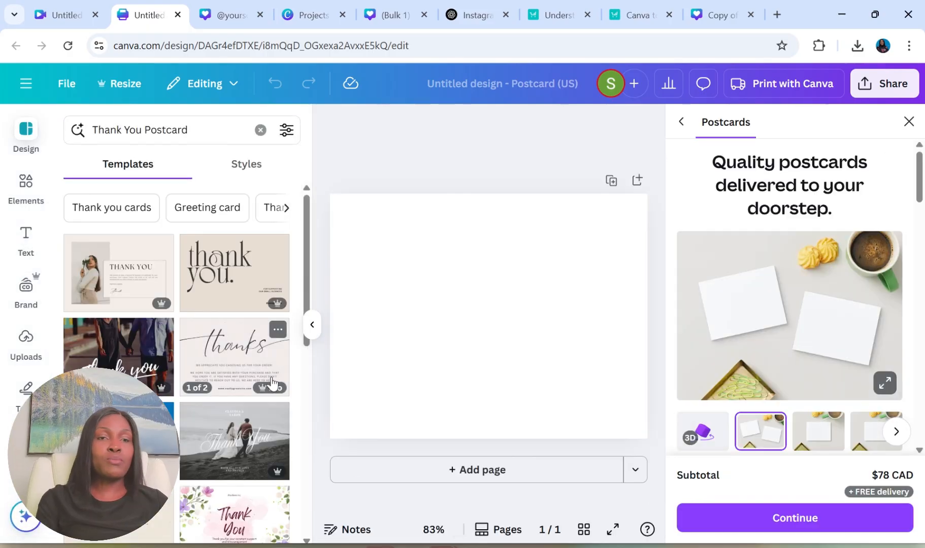
Apply the Black and White Simple Paper Business Thank You Postcard template to the blank page.
{"action": "scroll", "coordinate": [273, 383], "scroll_direction": "down", "scroll_amount": 4}
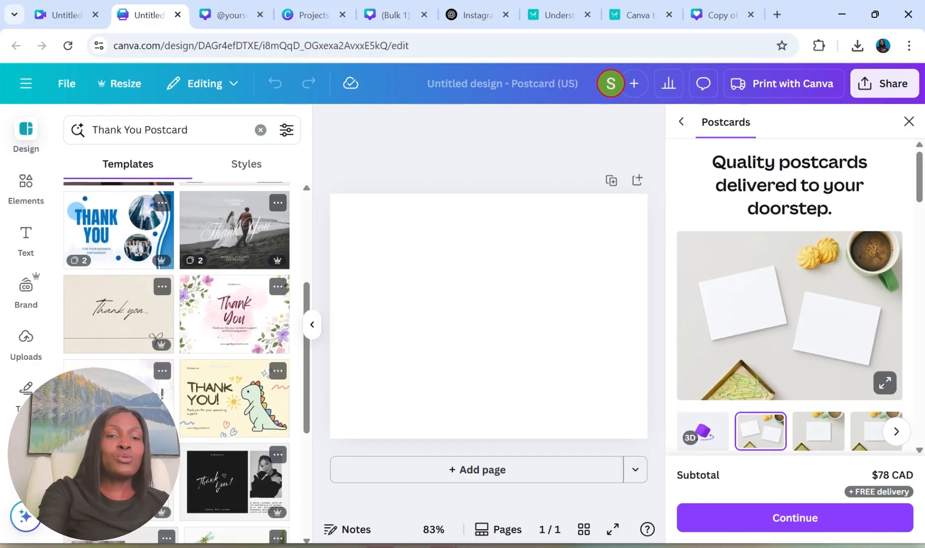
{"action": "scroll", "coordinate": [176, 362], "scroll_direction": "down", "scroll_amount": 6}
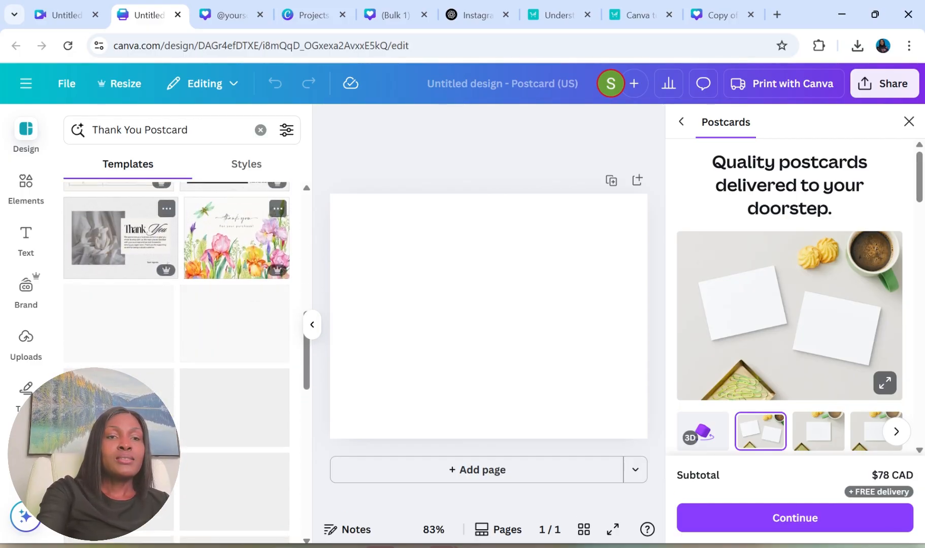
{"action": "scroll", "coordinate": [176, 362], "scroll_direction": "up", "scroll_amount": 1}
{"action": "scroll", "coordinate": [176, 362], "scroll_direction": "down", "scroll_amount": 2}
{"action": "scroll", "coordinate": [176, 362], "scroll_direction": "up", "scroll_amount": 2}
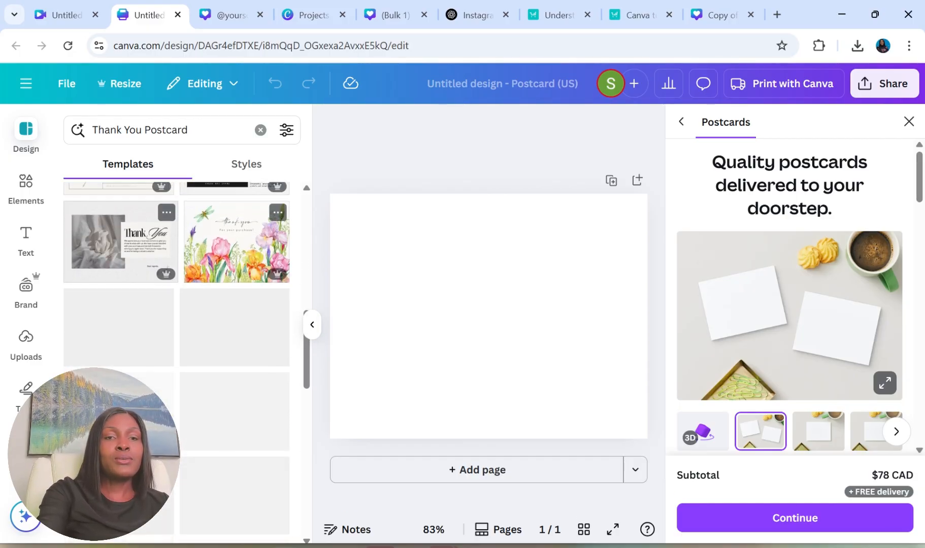
{"action": "scroll", "coordinate": [216, 312], "scroll_direction": "up", "scroll_amount": 3}
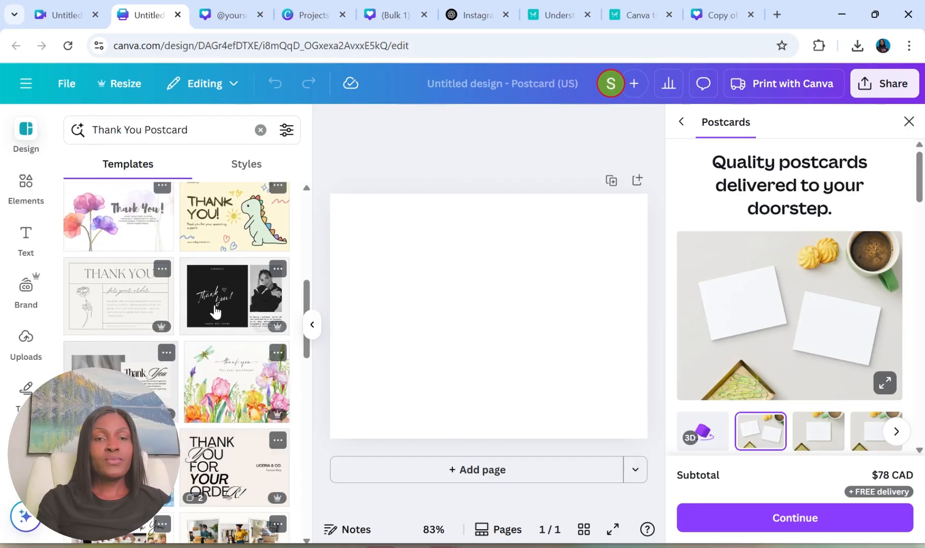
{"action": "left_click", "coordinate": [223, 311]}
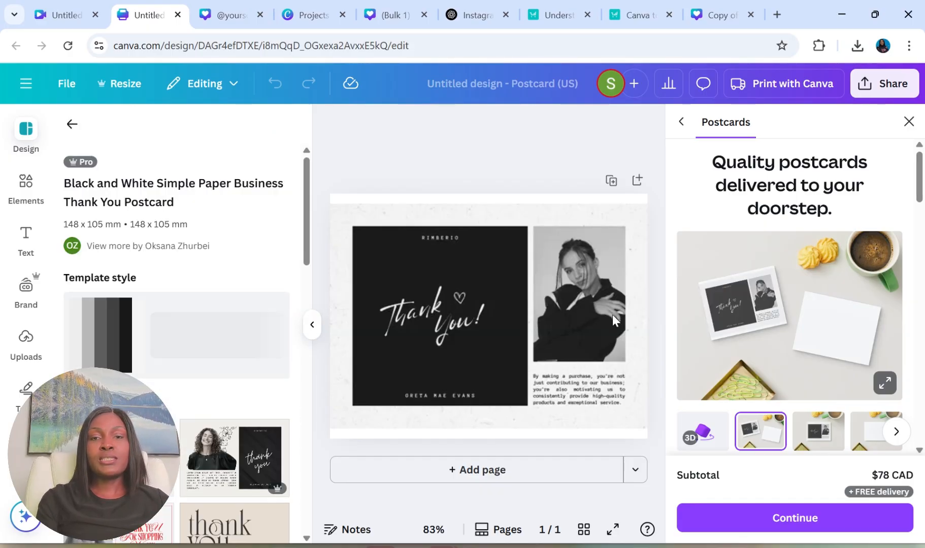
{"action": "left_click", "coordinate": [471, 359]}
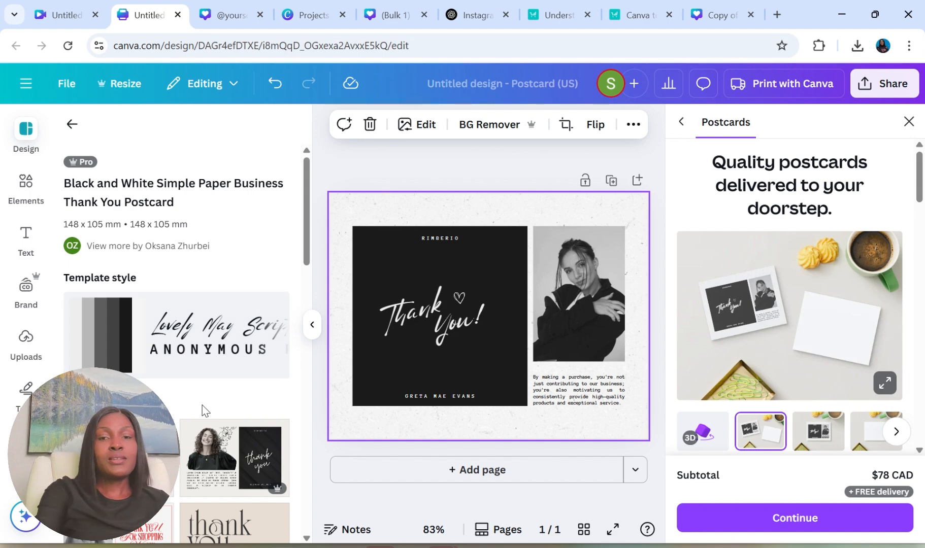
Replace the page's design with the front page of the Beige and Black Elegant Aesthetic Font Thank You Postcard template.
{"action": "scroll", "coordinate": [201, 406], "scroll_direction": "down", "scroll_amount": 5}
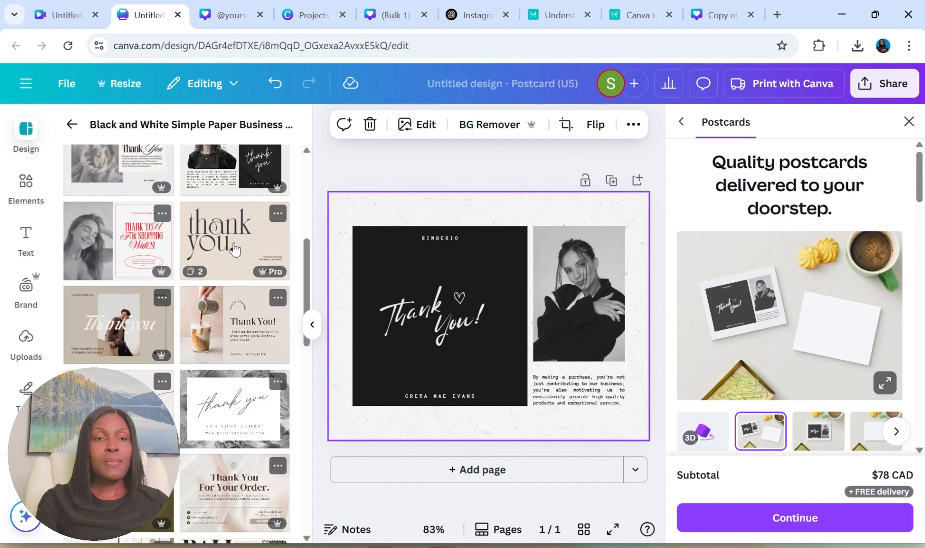
{"action": "left_click", "coordinate": [204, 241]}
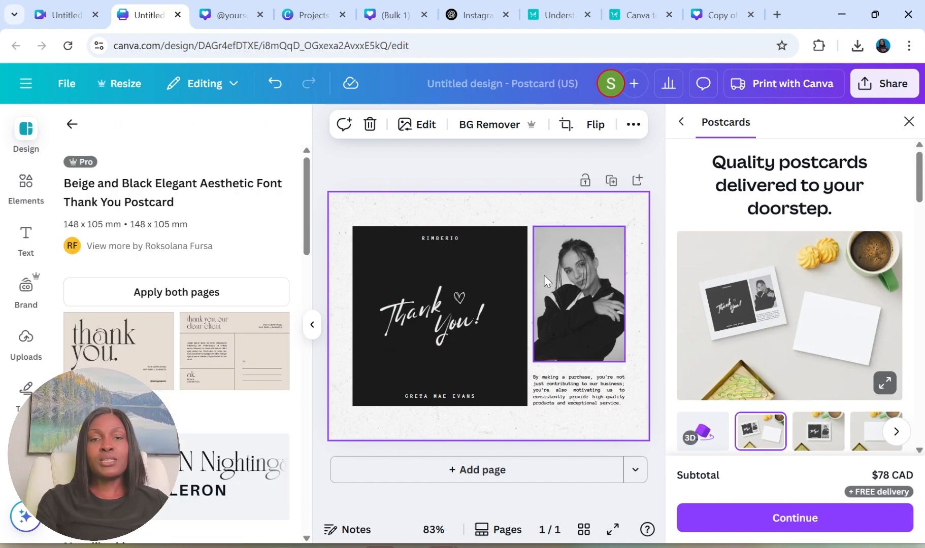
{"action": "left_click", "coordinate": [112, 348]}
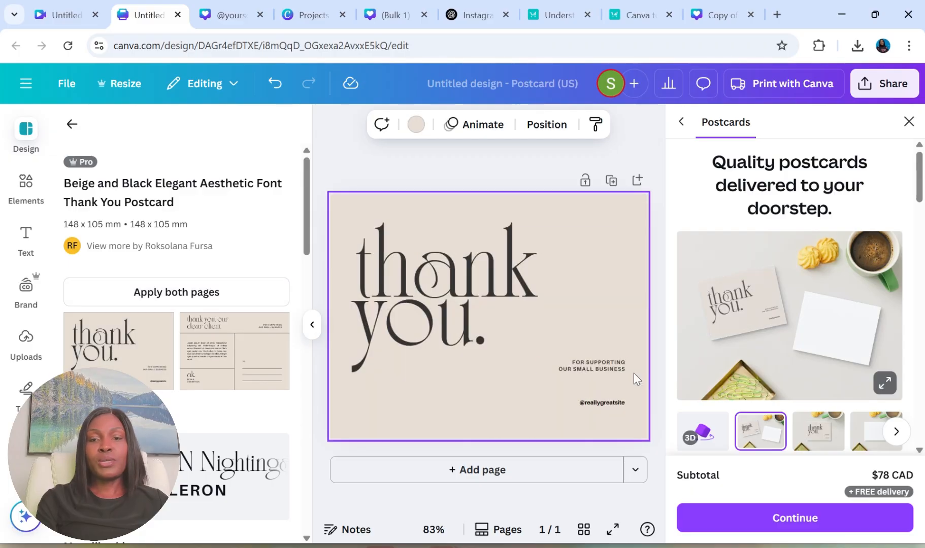
Extend the large heading on the postcard to read "thank you for your purcahse.".
{"action": "left_click", "coordinate": [473, 331]}
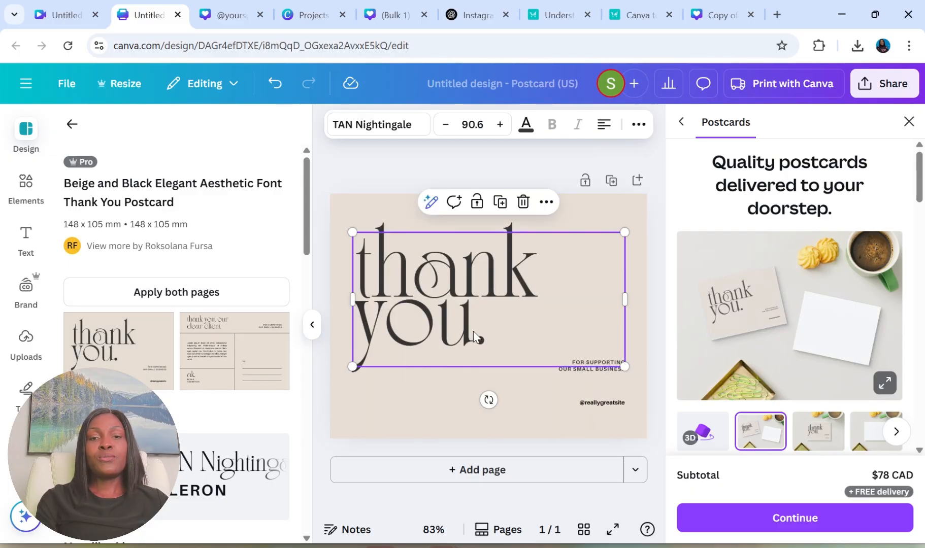
{"action": "left_click", "coordinate": [473, 331]}
{"action": "left_click", "coordinate": [473, 331]}
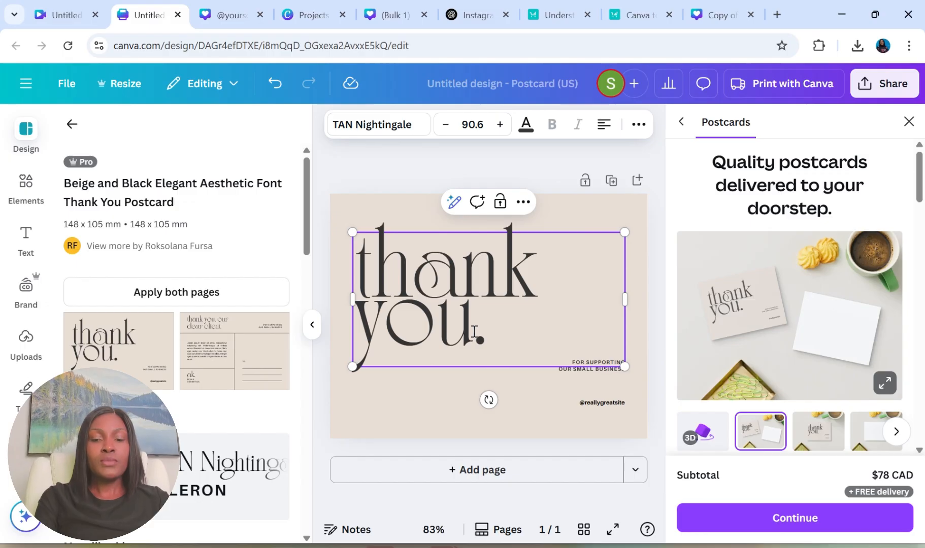
{"action": "type", "text": "for"}
{"action": "type", "text": " your p"}
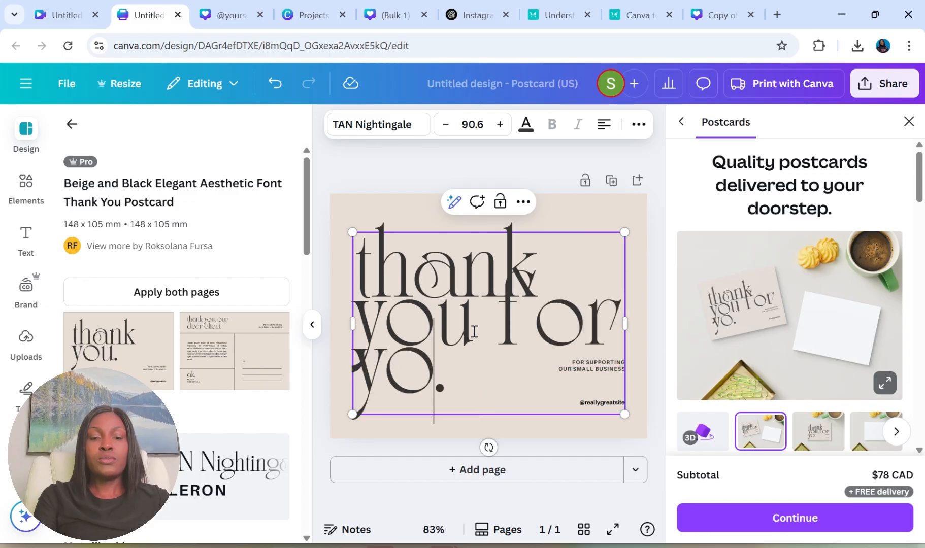
{"action": "type", "text": "urcahse"}
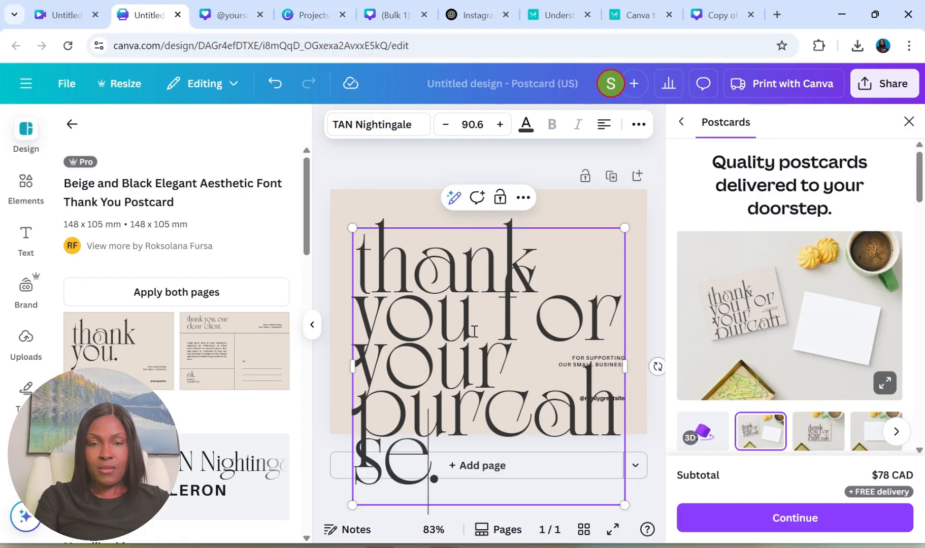
Reduce the heading's font size to 46.6.
{"action": "left_click", "coordinate": [446, 125]}
{"action": "left_click", "coordinate": [446, 125]}
{"action": "left_click", "coordinate": [447, 126]}
{"action": "left_click", "coordinate": [447, 126]}
{"action": "left_click", "coordinate": [450, 128]}
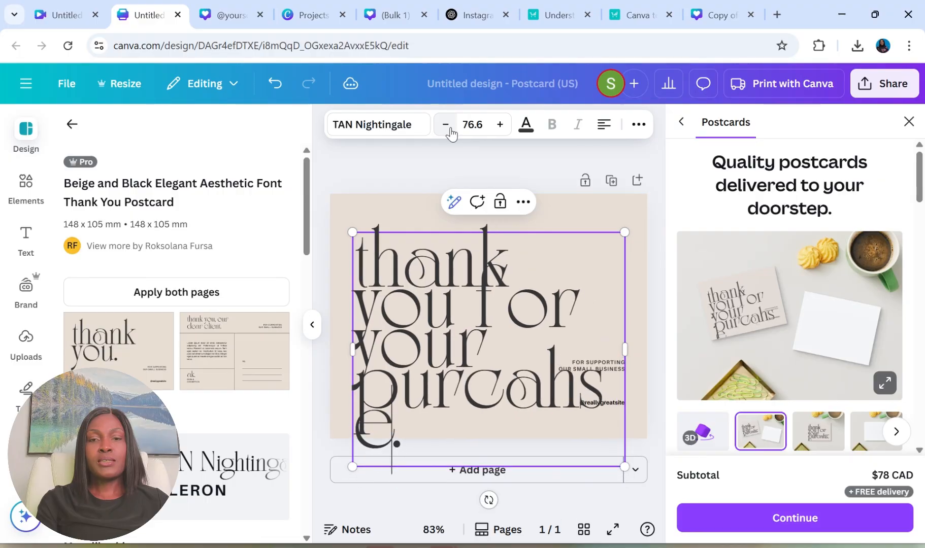
{"action": "left_click", "coordinate": [446, 126]}
{"action": "left_click", "coordinate": [446, 126]}
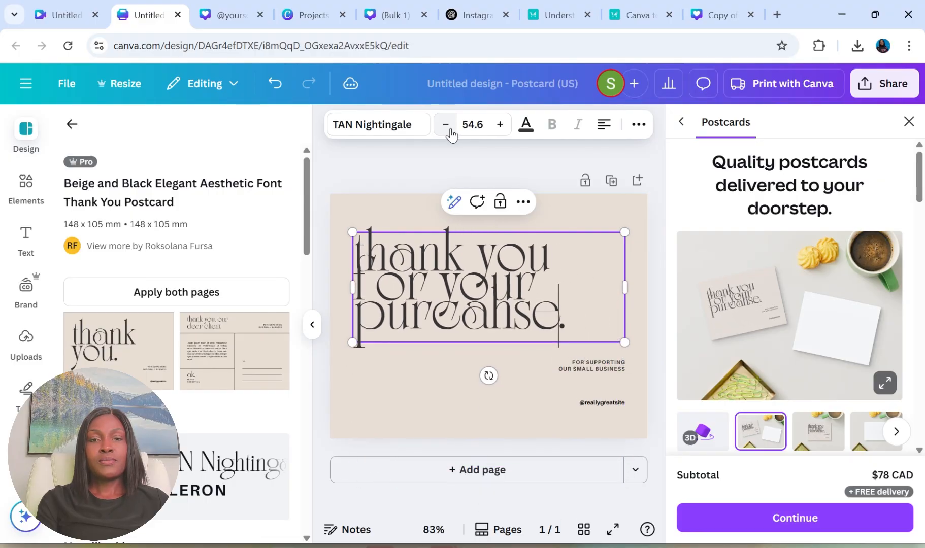
{"action": "left_click", "coordinate": [445, 125]}
{"action": "left_click", "coordinate": [446, 125]}
{"action": "left_click", "coordinate": [446, 125]}
{"action": "left_click", "coordinate": [446, 126]}
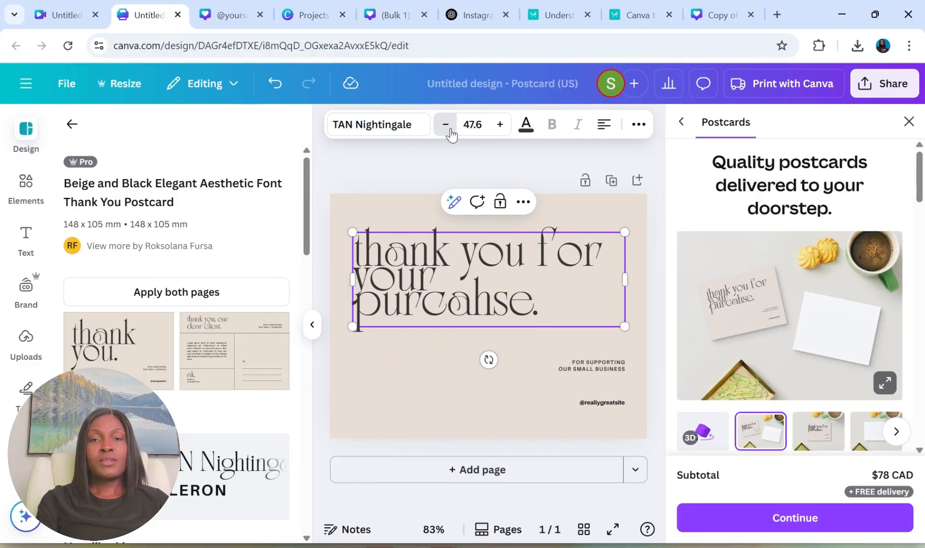
{"action": "left_click", "coordinate": [446, 126]}
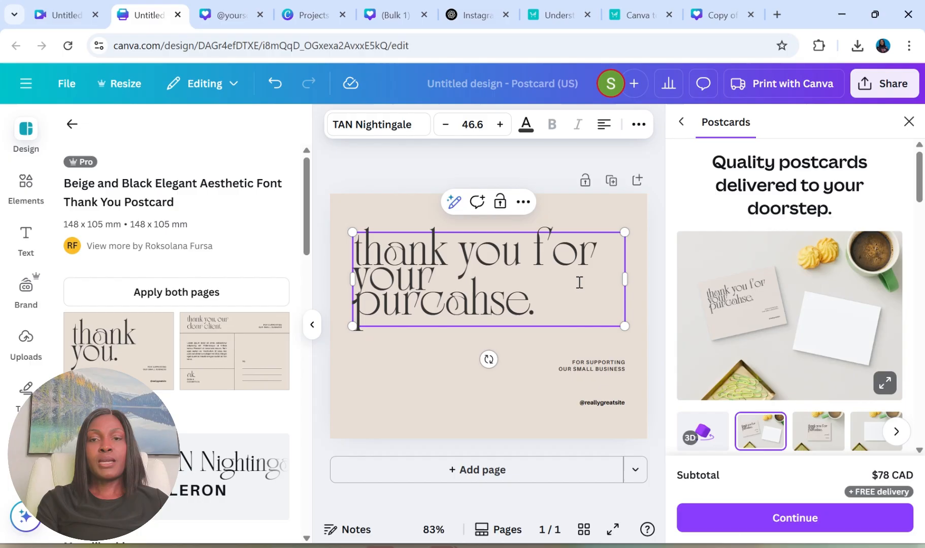
Duplicate the heading text box on the postcard.
{"action": "left_click", "coordinate": [524, 203]}
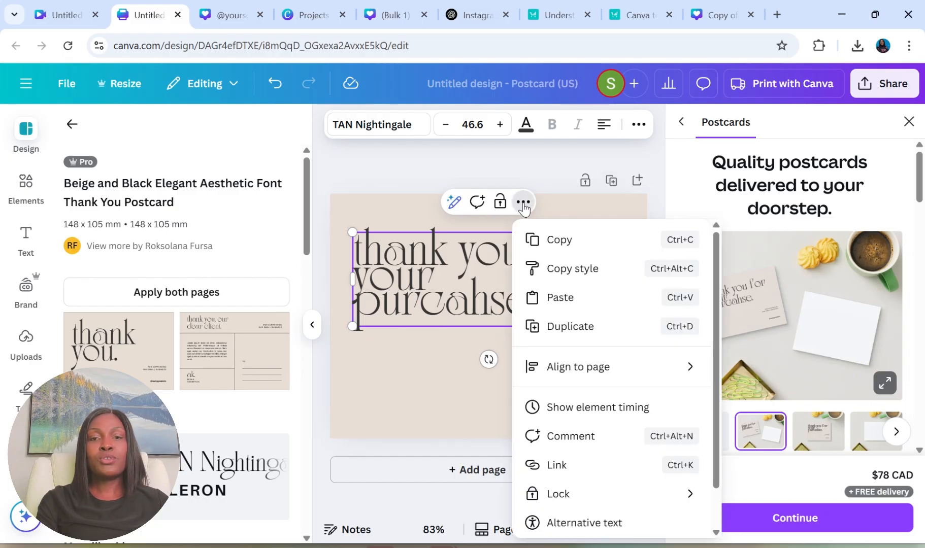
{"action": "left_click", "coordinate": [600, 328]}
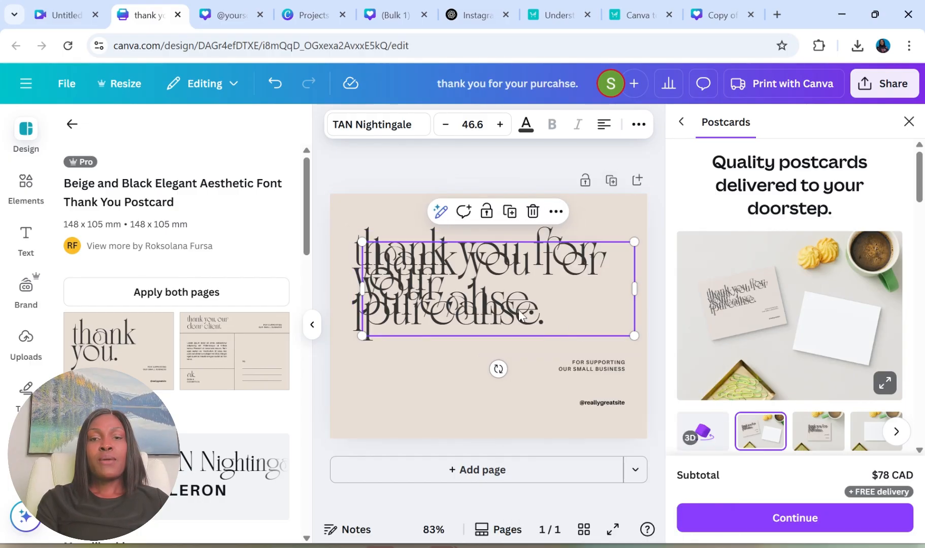
{"action": "double_click", "coordinate": [454, 287]}
{"action": "left_click", "coordinate": [594, 371]}
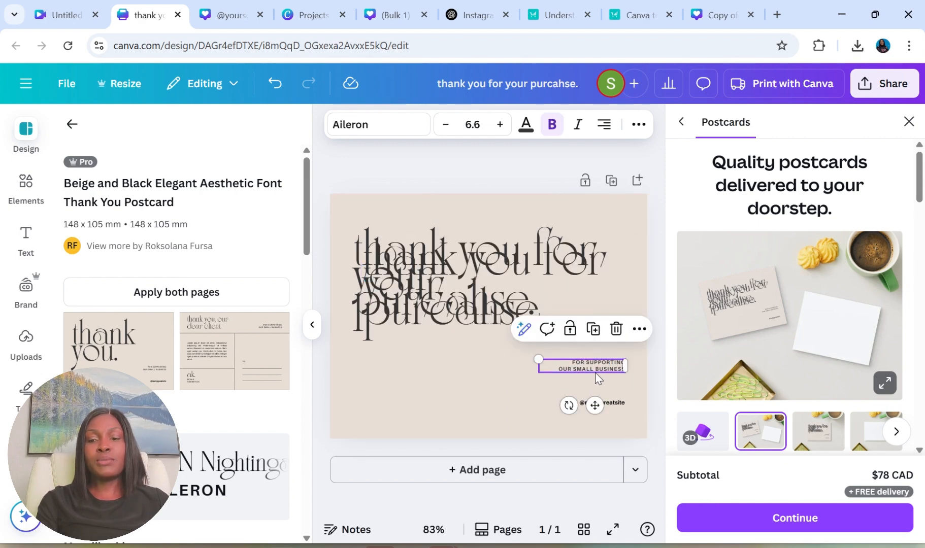
{"action": "key", "text": "Delete"}
{"action": "left_click", "coordinate": [611, 405]}
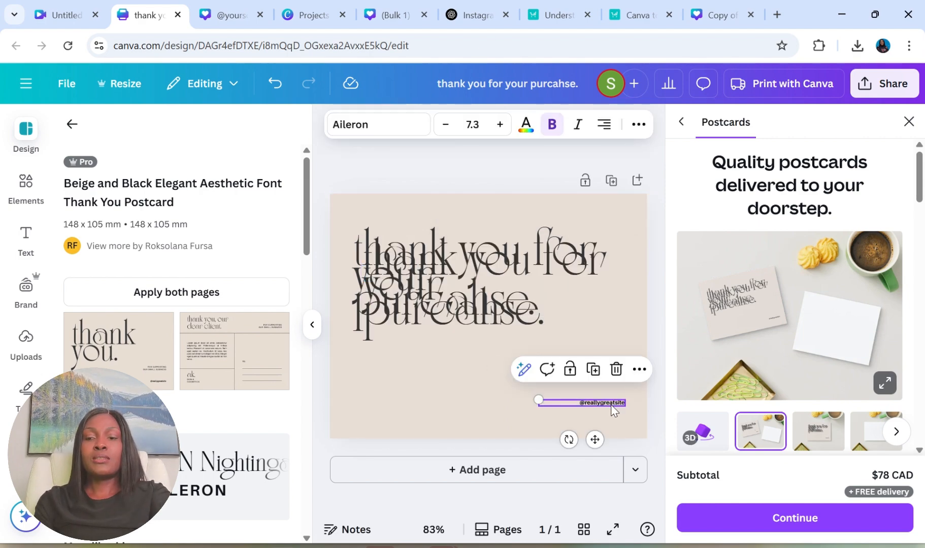
{"action": "key", "text": "Delete"}
Place the duplicated heading below the original and replace its text with "Click here for downlaod link".
{"action": "left_click", "coordinate": [503, 312]}
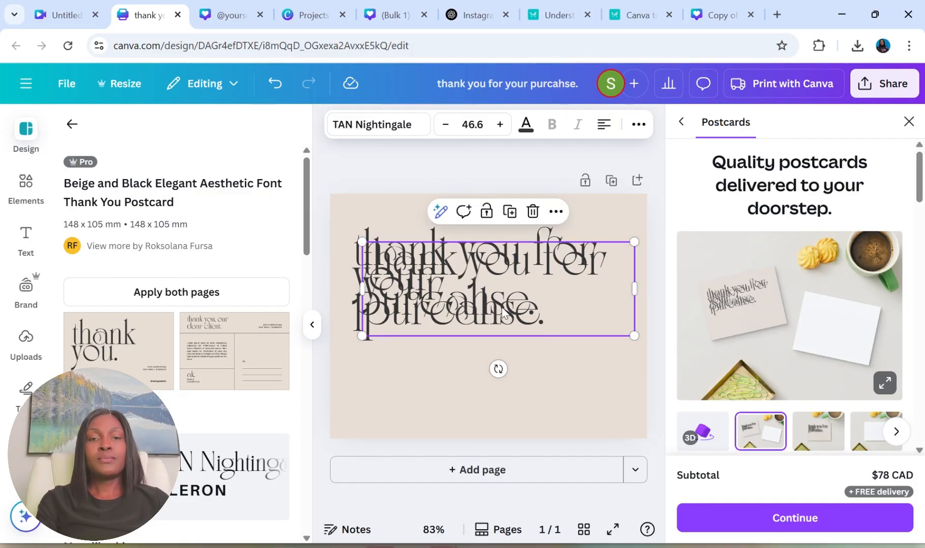
{"action": "left_click_drag", "start_coordinate": [503, 312], "coordinate": [490, 406]}
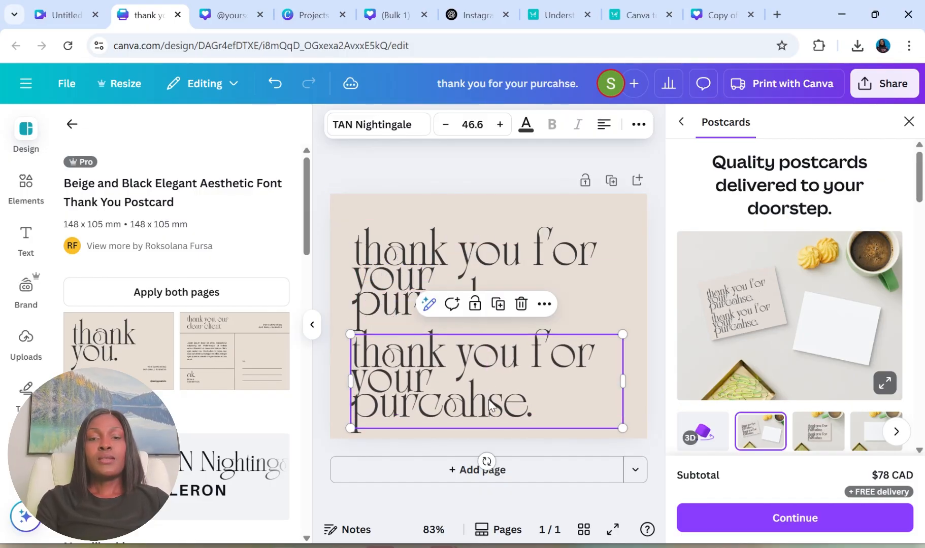
{"action": "double_click", "coordinate": [531, 406]}
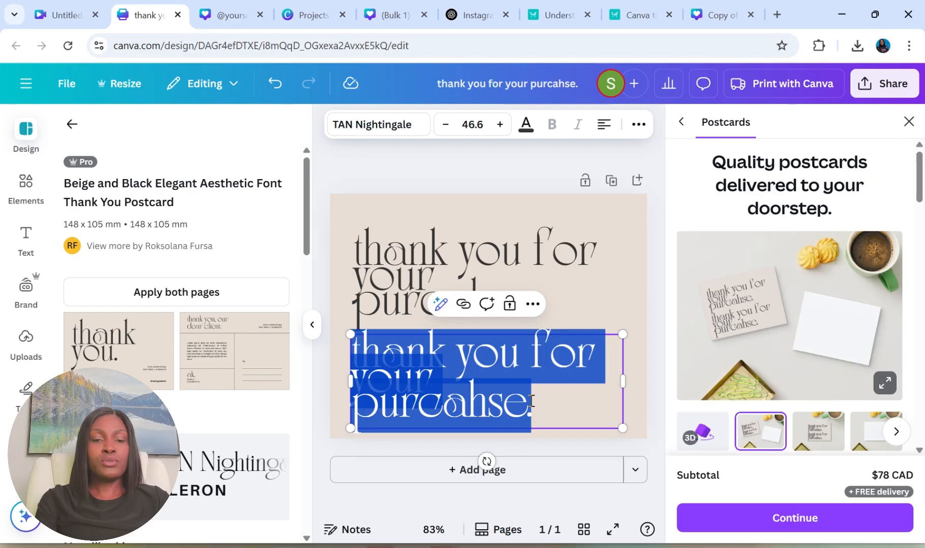
{"action": "type", "text": "C"}
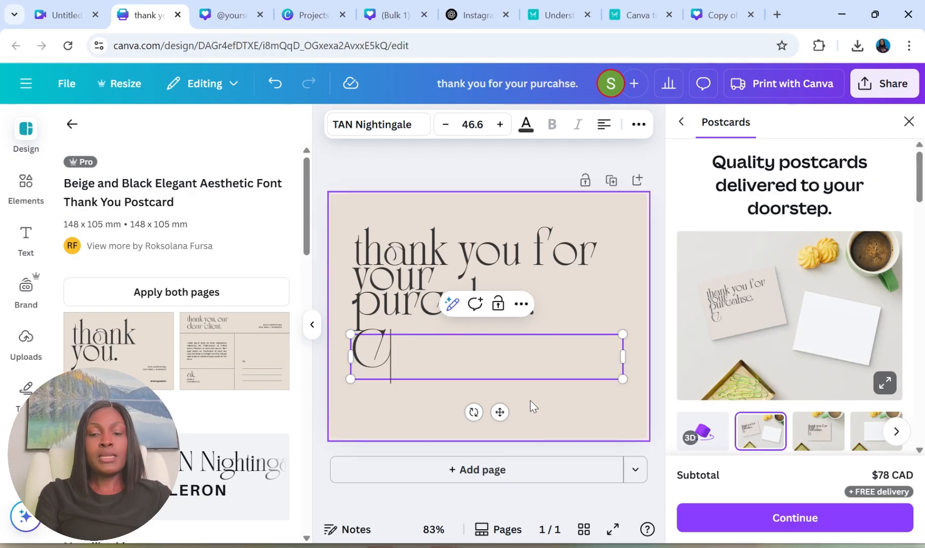
{"action": "type", "text": "lick "}
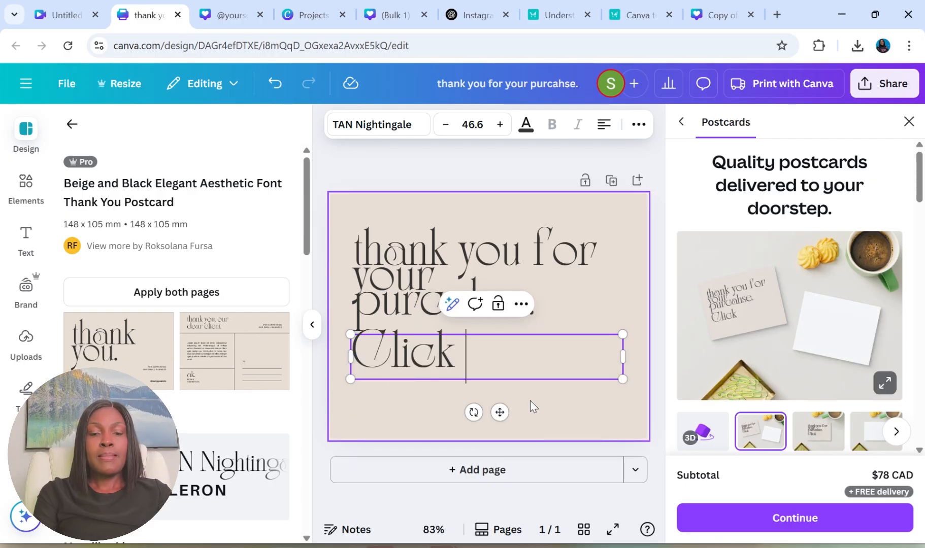
{"action": "type", "text": "here f"}
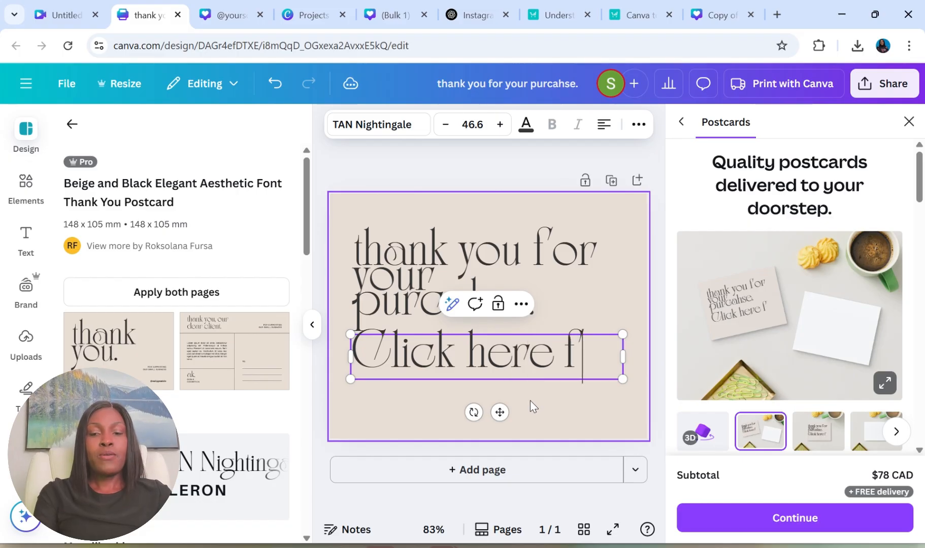
{"action": "type", "text": "or downlaod"}
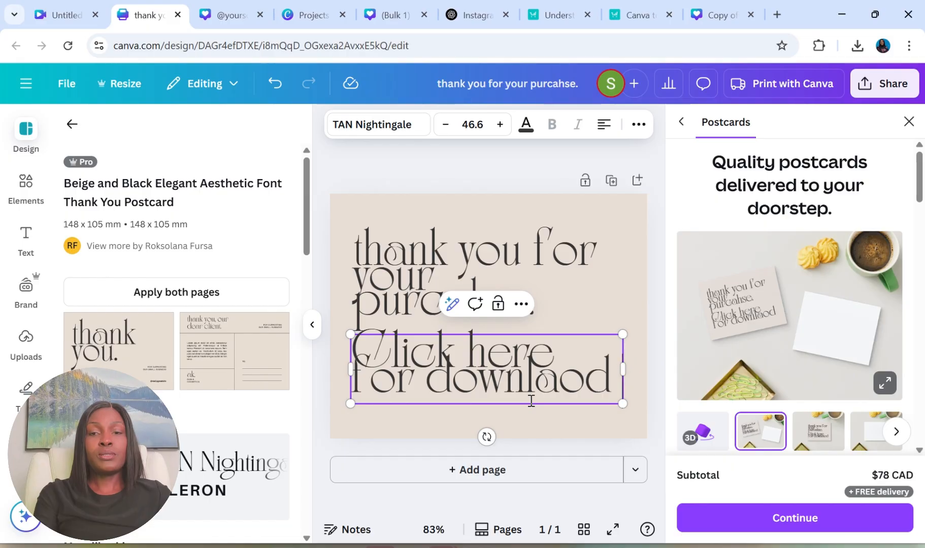
{"action": "key", "text": "Return"}
{"action": "type", "text": "link"}
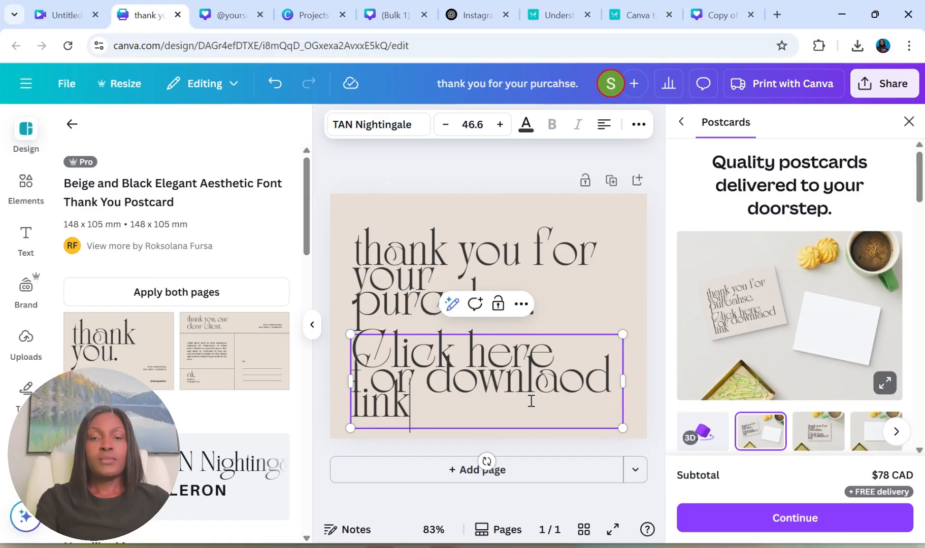
Reduce the font size of the "Click here for downlaod link" text to 38.6.
{"action": "left_click", "coordinate": [446, 125]}
{"action": "left_click", "coordinate": [446, 125]}
{"action": "left_click", "coordinate": [446, 125]}
{"action": "left_click", "coordinate": [446, 125]}
{"action": "left_click", "coordinate": [446, 125]}
{"action": "left_click", "coordinate": [445, 125]}
{"action": "left_click", "coordinate": [445, 125]}
{"action": "left_click", "coordinate": [446, 127]}
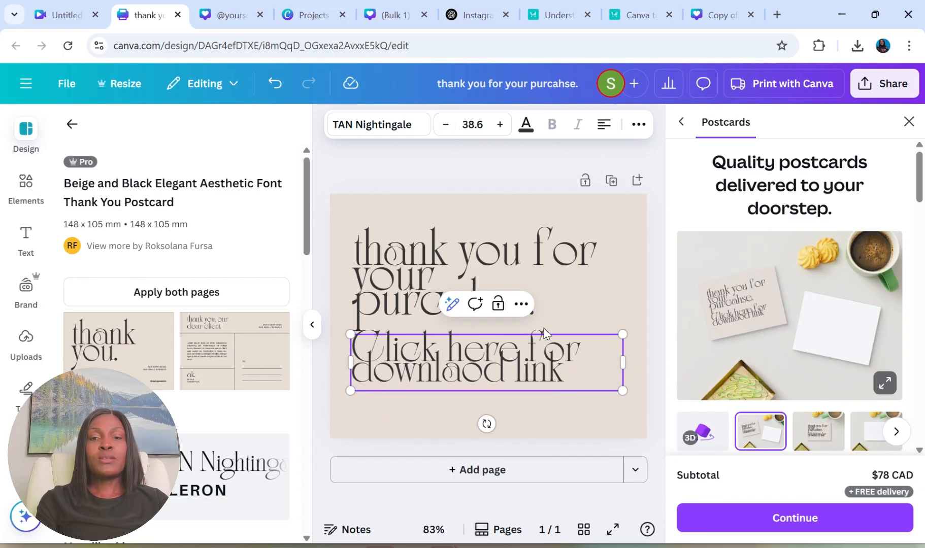
Add the copied template link as a hyperlink on the "Click here for downlaod link" text.
{"action": "left_click", "coordinate": [520, 305]}
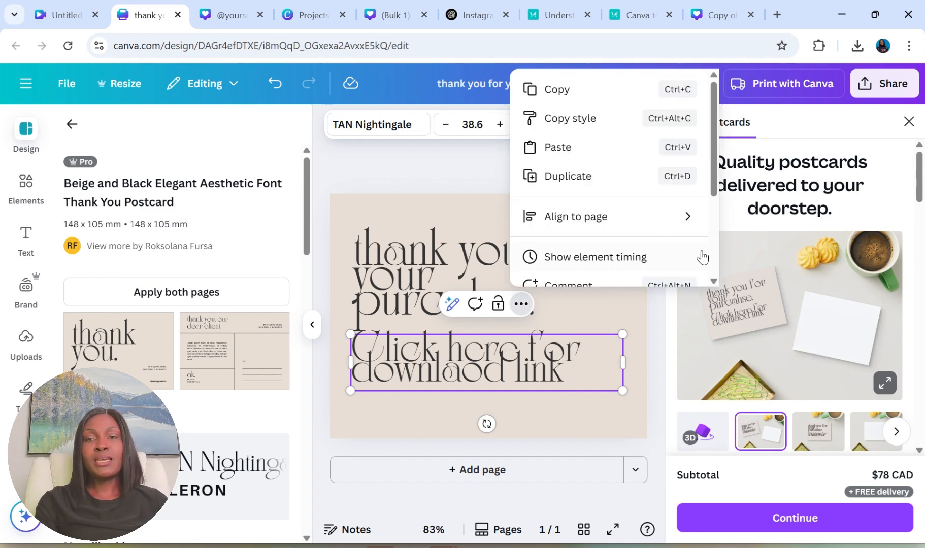
{"action": "scroll", "coordinate": [584, 203], "scroll_direction": "down", "scroll_amount": 2}
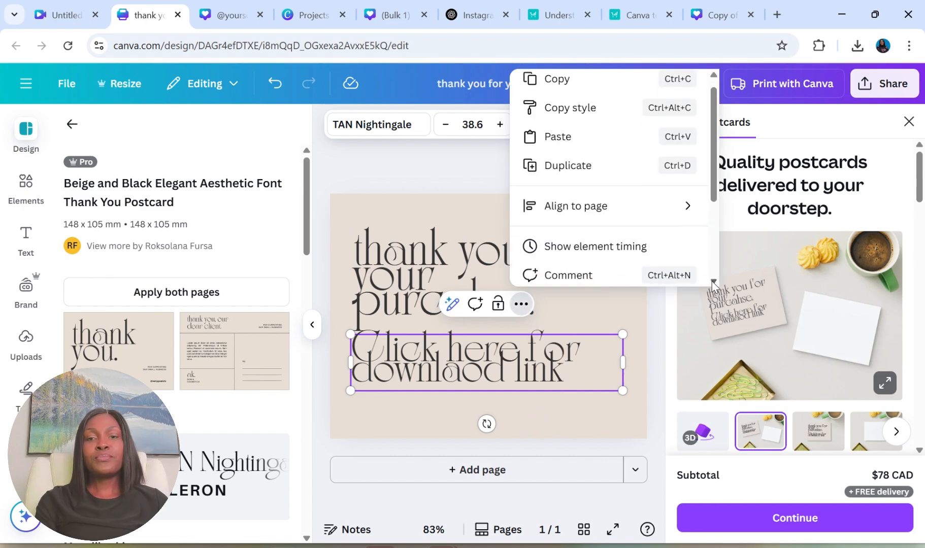
{"action": "left_click", "coordinate": [534, 234]}
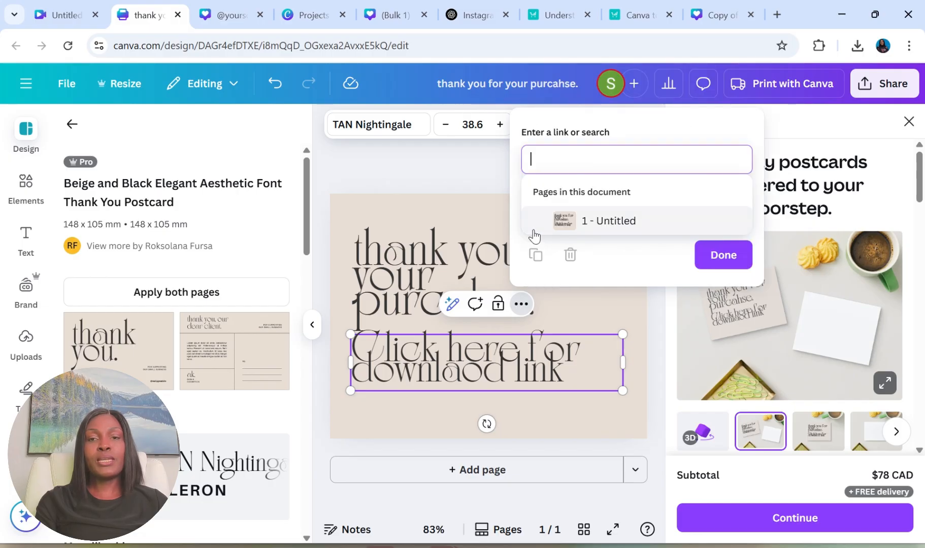
{"action": "key", "text": "ctrl+v"}
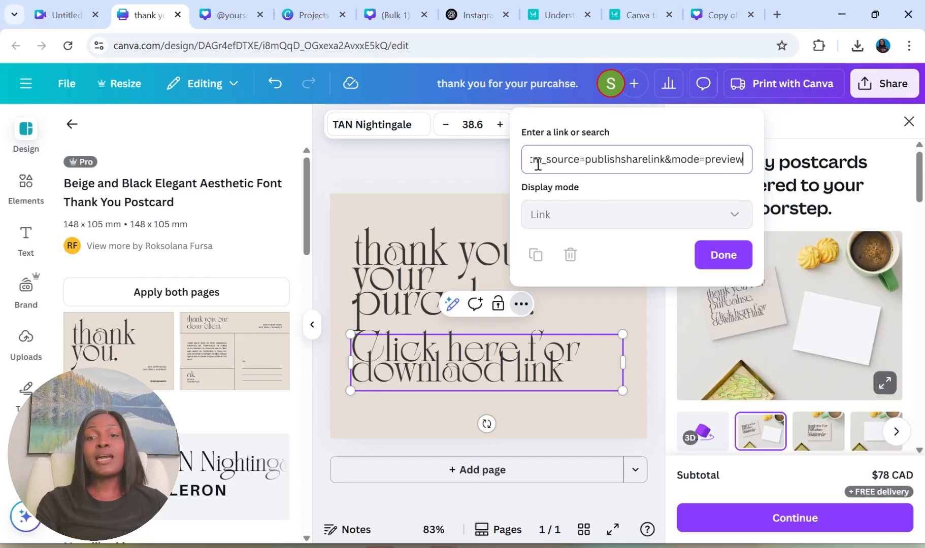
{"action": "left_click", "coordinate": [723, 255]}
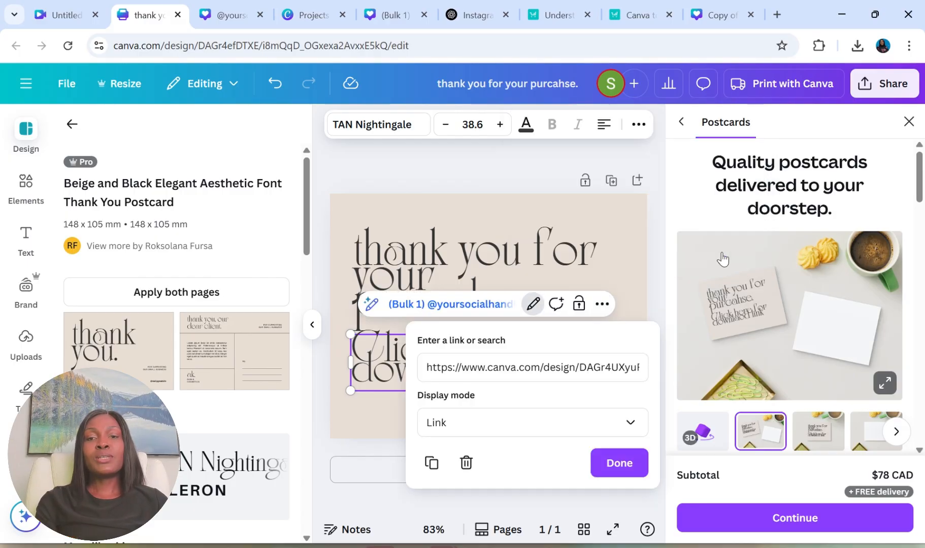
Apply the hyperlink to the "Click here for downlaod link" text and close the Postcards print options.
{"action": "left_click", "coordinate": [614, 475]}
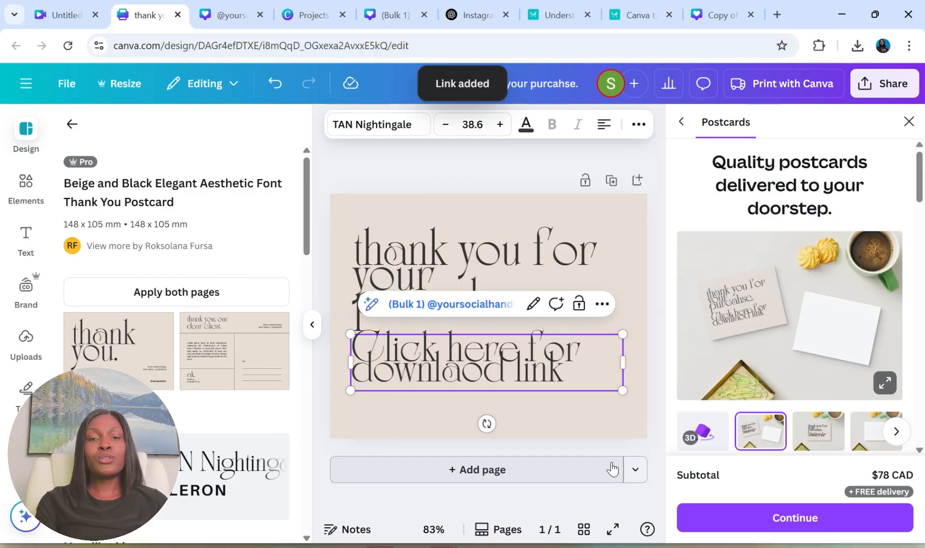
{"action": "left_click", "coordinate": [468, 409]}
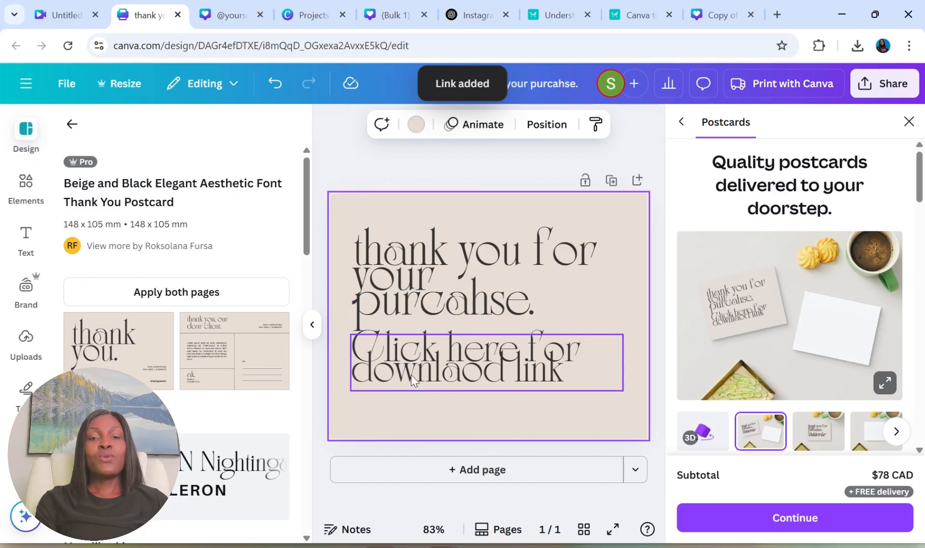
{"action": "left_click", "coordinate": [424, 364]}
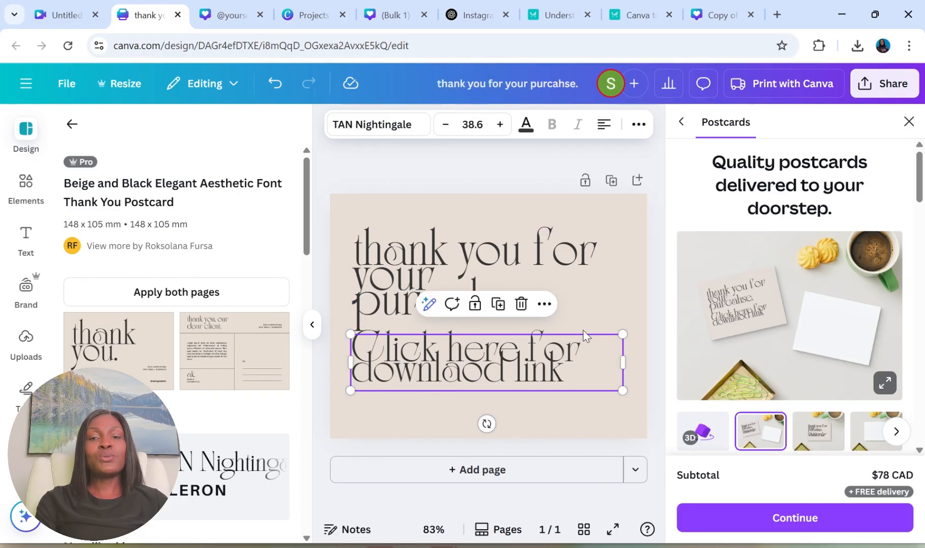
{"action": "left_click", "coordinate": [595, 266]}
{"action": "left_click", "coordinate": [395, 374]}
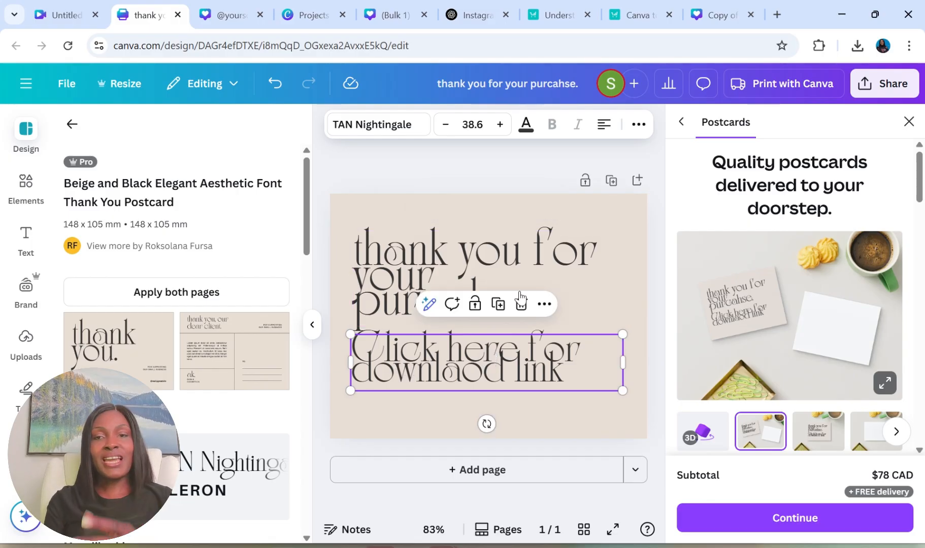
{"action": "left_click", "coordinate": [908, 123]}
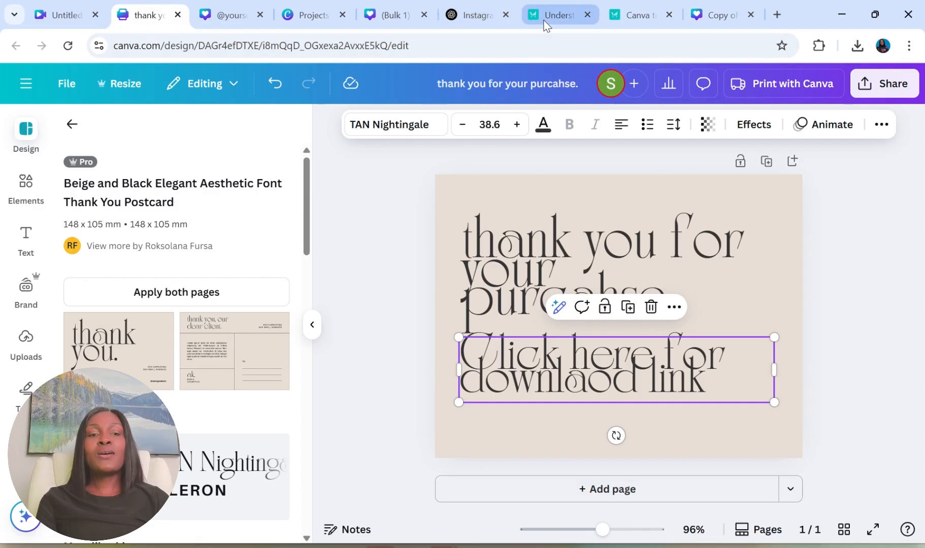
Switch to the Canva to Cash course page and look through its modules and the student FAQs.
{"action": "mouse_move", "coordinate": [544, 24]}
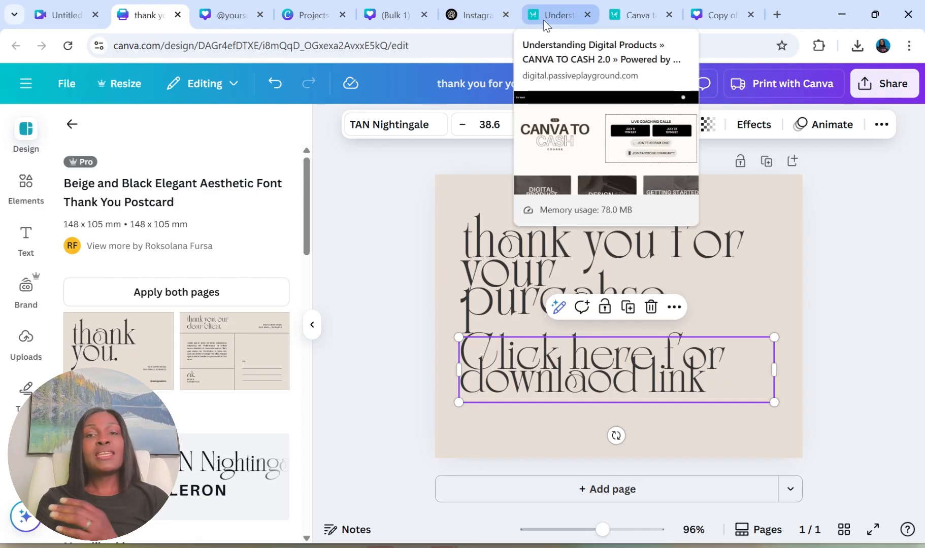
{"action": "left_click", "coordinate": [544, 22]}
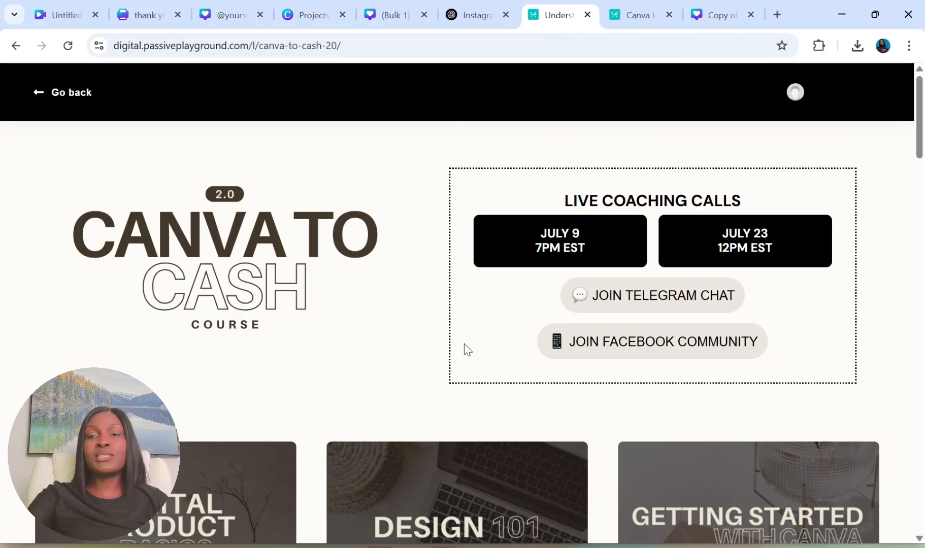
{"action": "scroll", "coordinate": [464, 344], "scroll_direction": "down", "scroll_amount": 2}
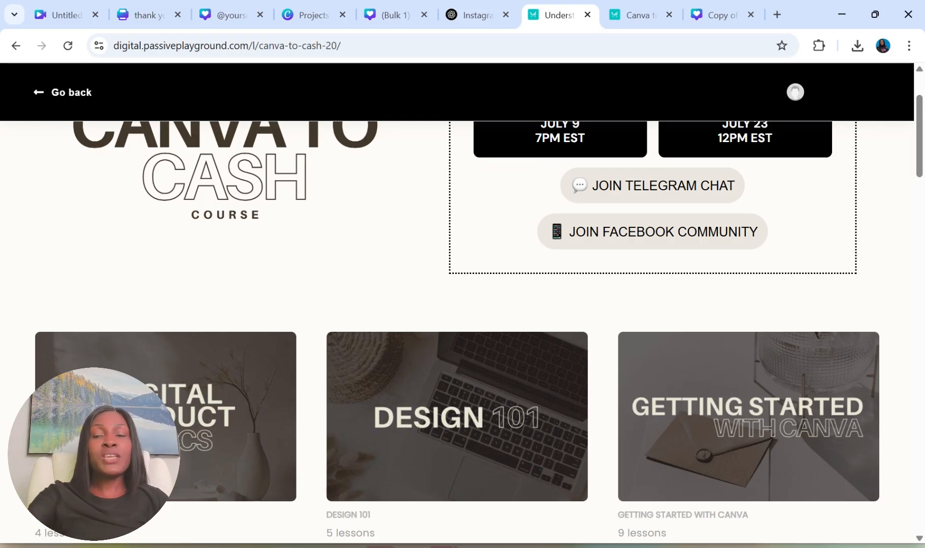
{"action": "scroll", "coordinate": [464, 330], "scroll_direction": "down", "scroll_amount": 2}
{"action": "scroll", "coordinate": [464, 330], "scroll_direction": "down", "scroll_amount": 2}
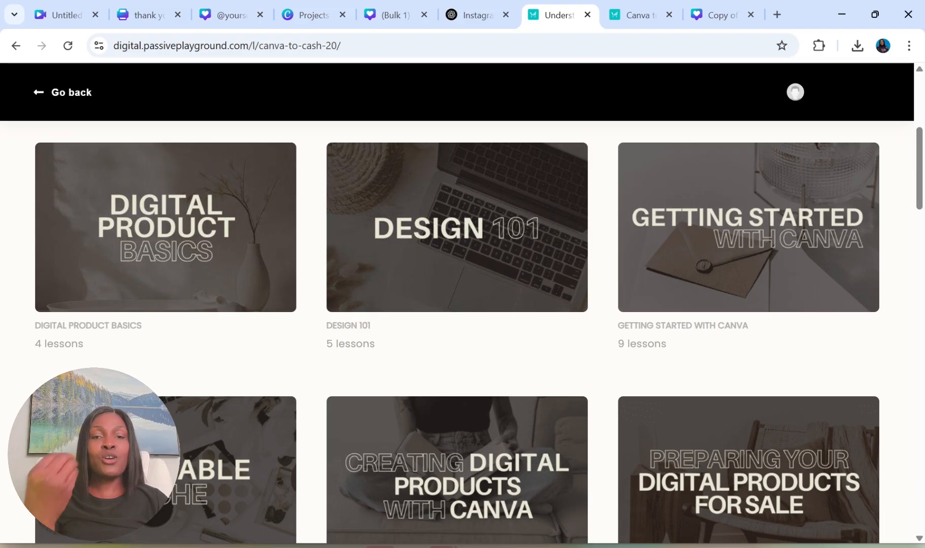
{"action": "scroll", "coordinate": [457, 330], "scroll_direction": "down", "scroll_amount": 4}
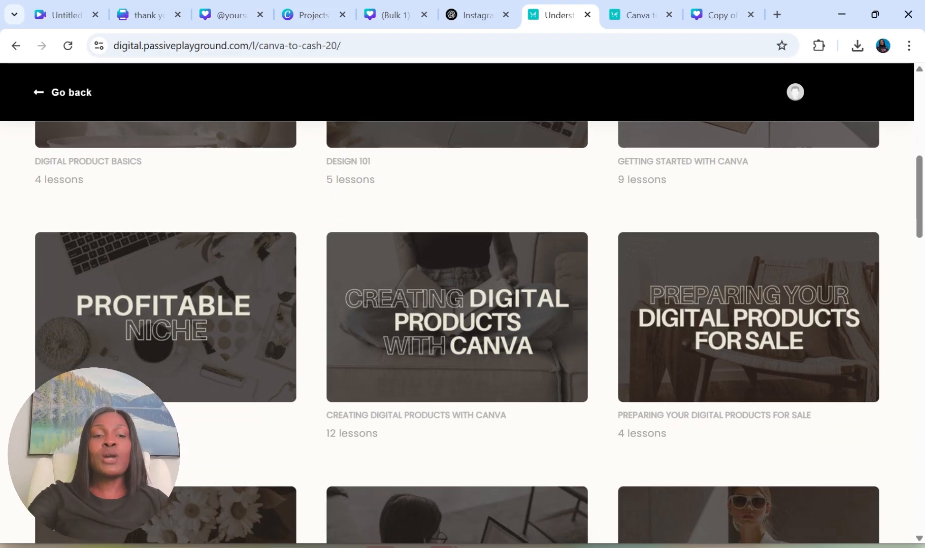
{"action": "scroll", "coordinate": [457, 330], "scroll_direction": "up", "scroll_amount": 3}
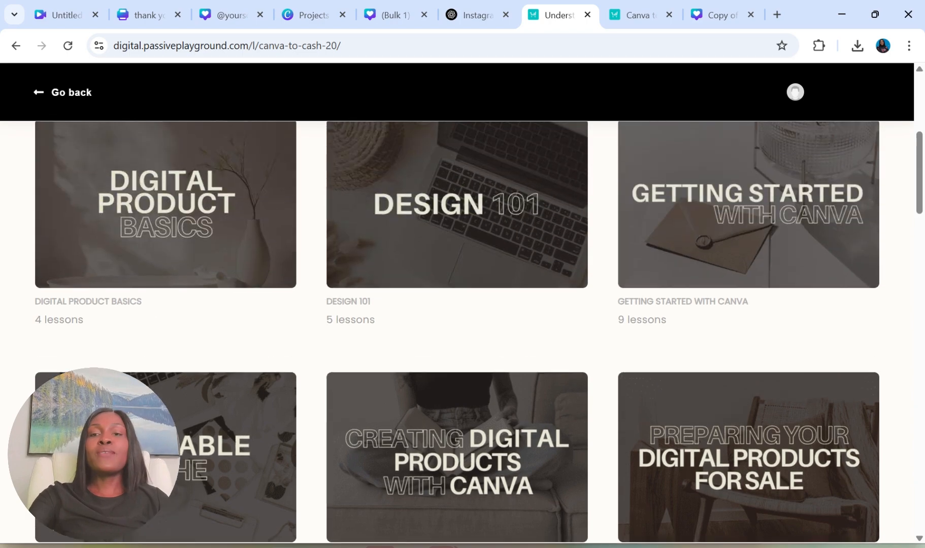
{"action": "scroll", "coordinate": [456, 330], "scroll_direction": "down", "scroll_amount": 9}
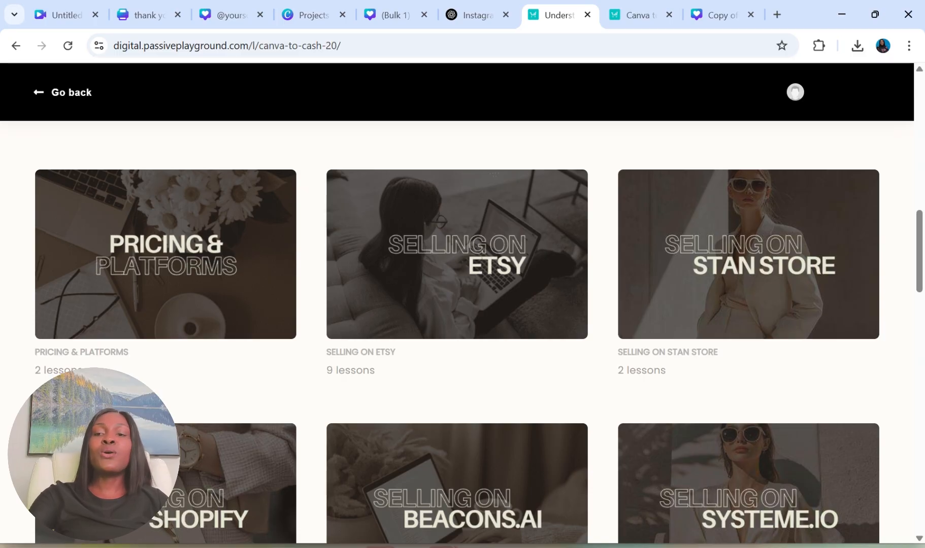
{"action": "scroll", "coordinate": [457, 330], "scroll_direction": "down", "scroll_amount": 7}
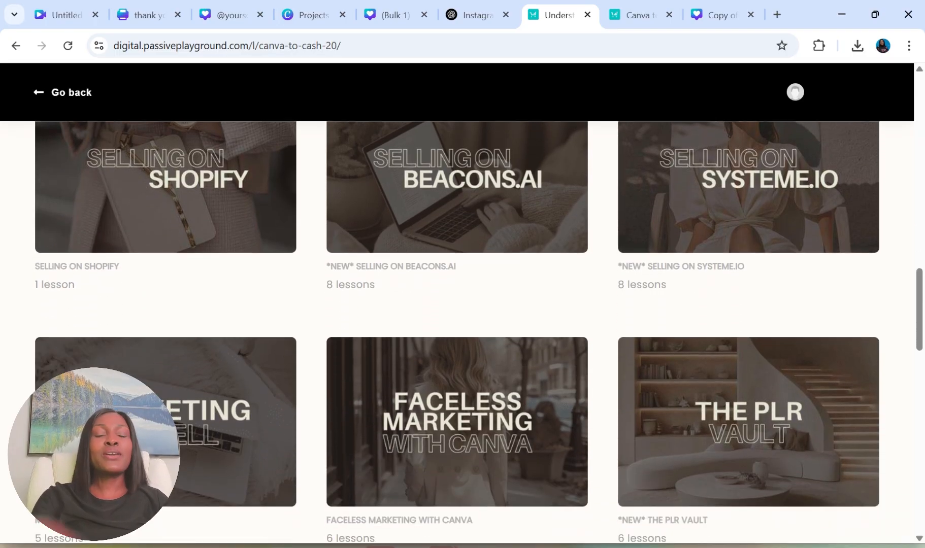
{"action": "scroll", "coordinate": [457, 330], "scroll_direction": "down", "scroll_amount": 3}
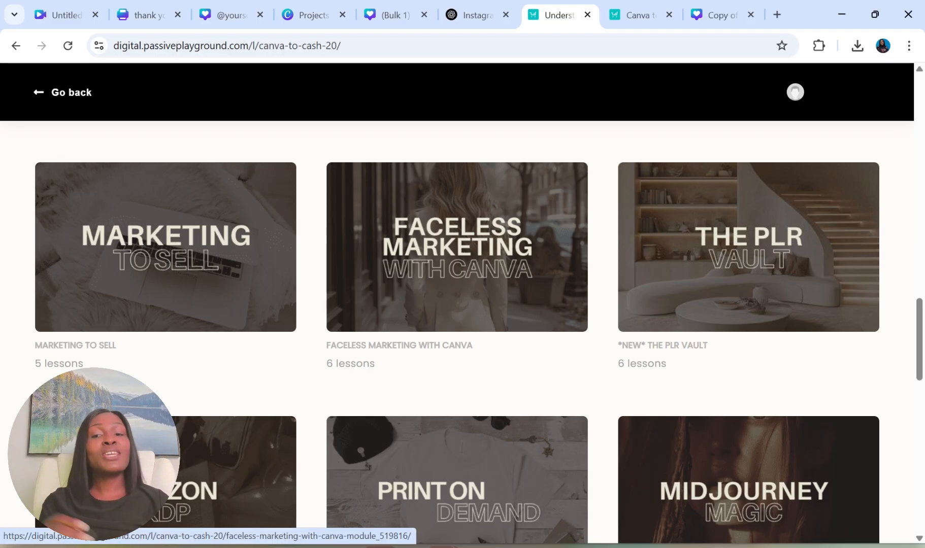
{"action": "scroll", "coordinate": [457, 253], "scroll_direction": "down", "scroll_amount": 5}
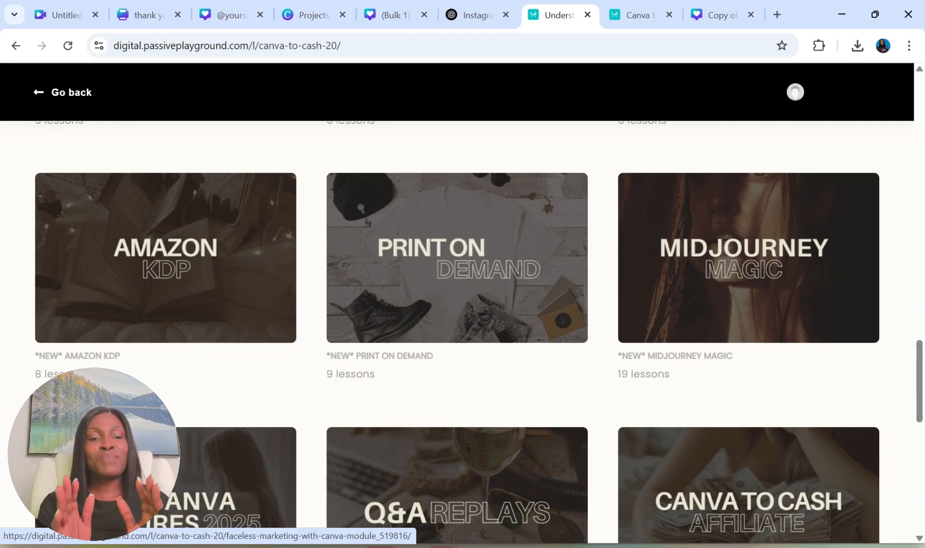
{"action": "scroll", "coordinate": [476, 332], "scroll_direction": "down", "scroll_amount": 6}
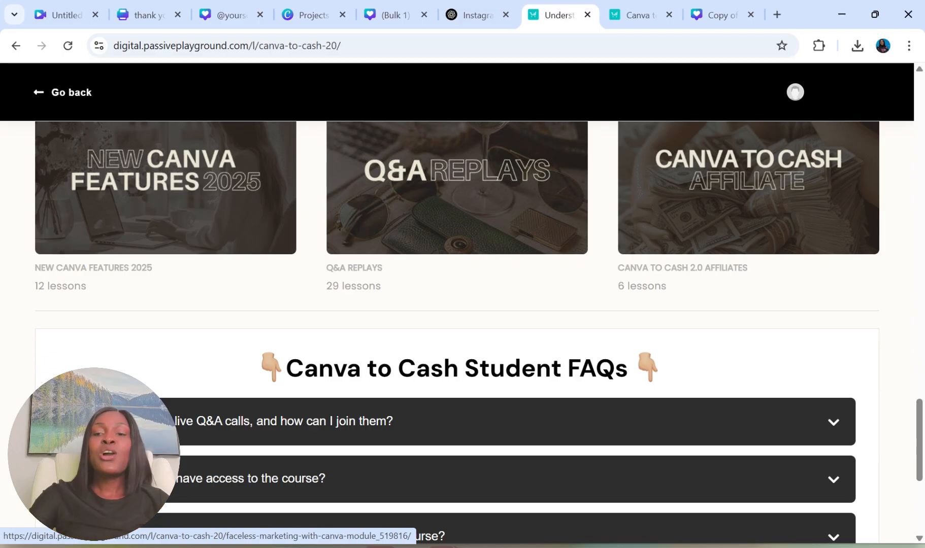
{"action": "scroll", "coordinate": [457, 330], "scroll_direction": "down", "scroll_amount": 5}
{"action": "scroll", "coordinate": [457, 330], "scroll_direction": "up", "scroll_amount": 1}
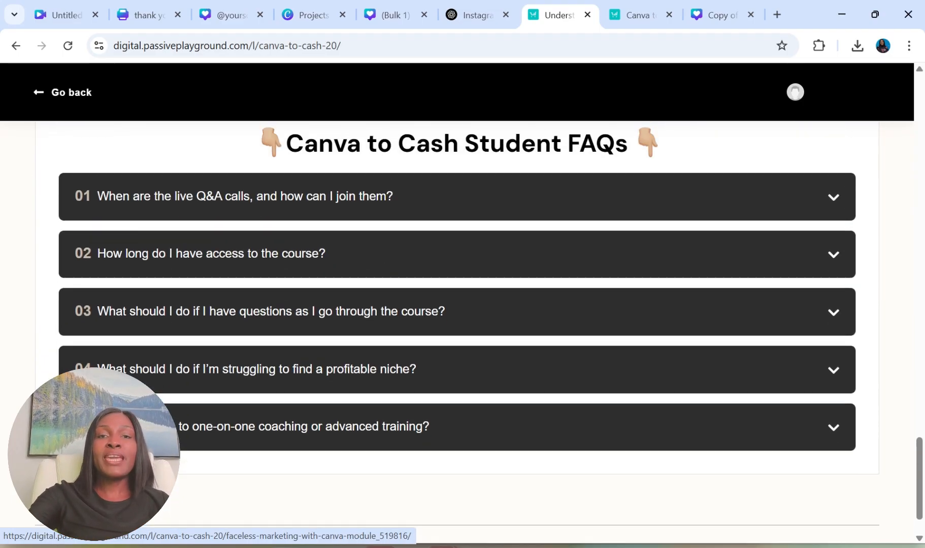
{"action": "scroll", "coordinate": [457, 330], "scroll_direction": "up", "scroll_amount": 12}
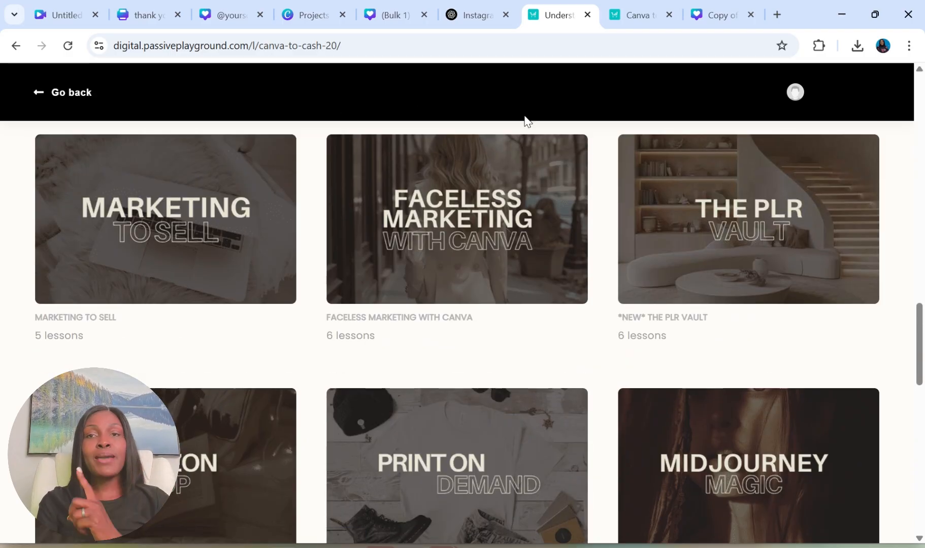
Open the Canva to Cash 2.0 sales page and review the course contents, price and limited bonus.
{"action": "left_click", "coordinate": [630, 14]}
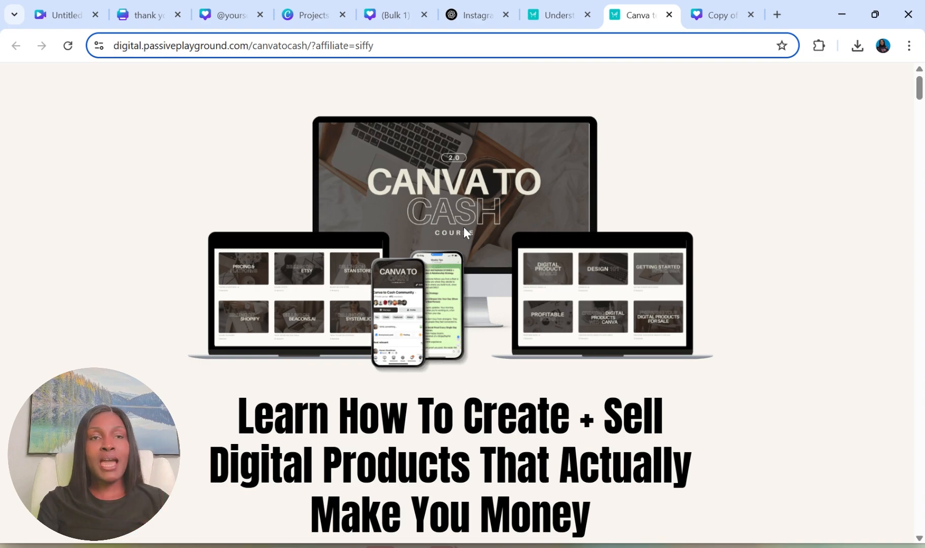
{"action": "left_click", "coordinate": [481, 331]}
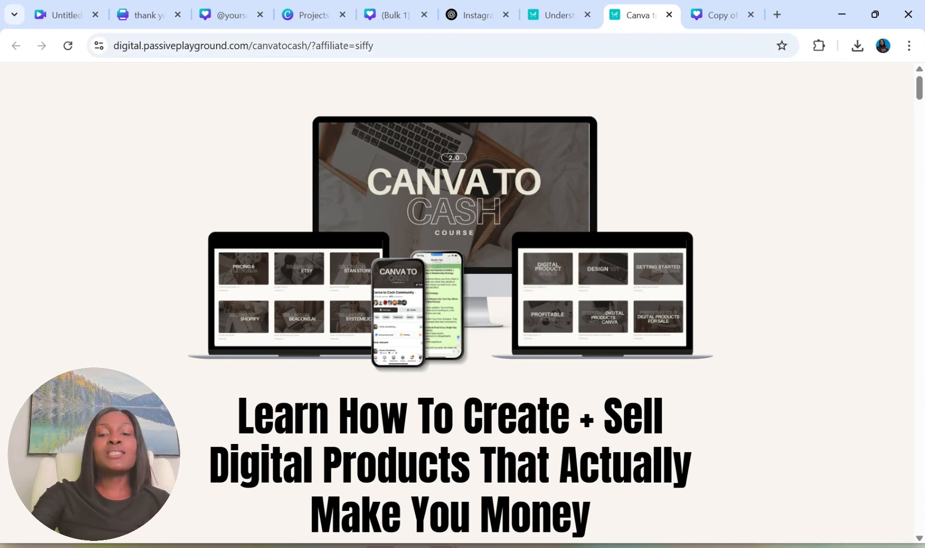
{"action": "scroll", "coordinate": [457, 305], "scroll_direction": "down", "scroll_amount": 10}
{"action": "scroll", "coordinate": [457, 305], "scroll_direction": "down", "scroll_amount": 20}
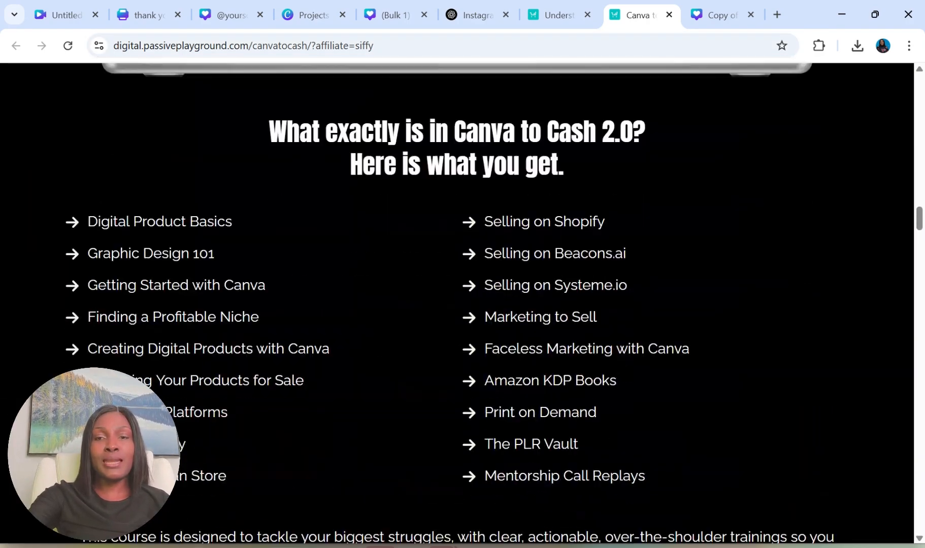
{"action": "scroll", "coordinate": [457, 305], "scroll_direction": "down", "scroll_amount": 2}
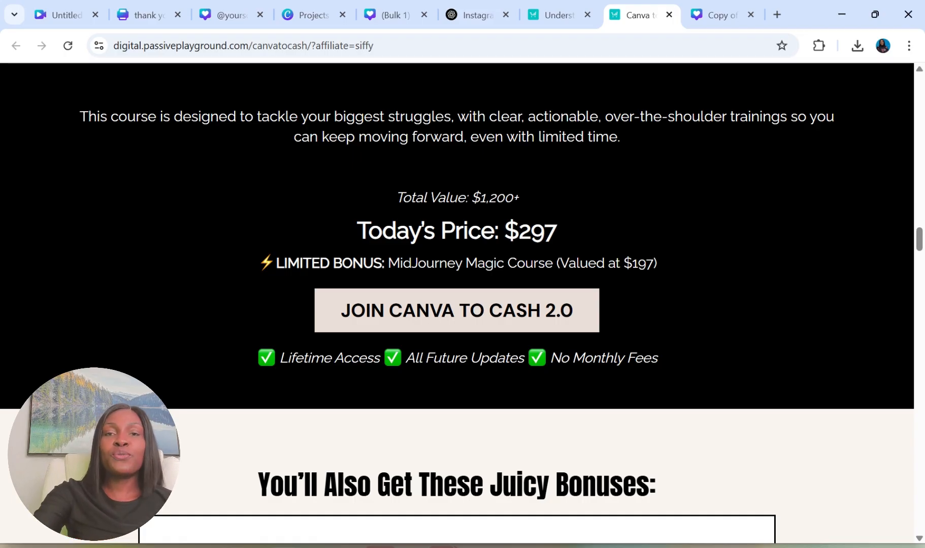
{"action": "scroll", "coordinate": [457, 304], "scroll_direction": "up", "scroll_amount": 15}
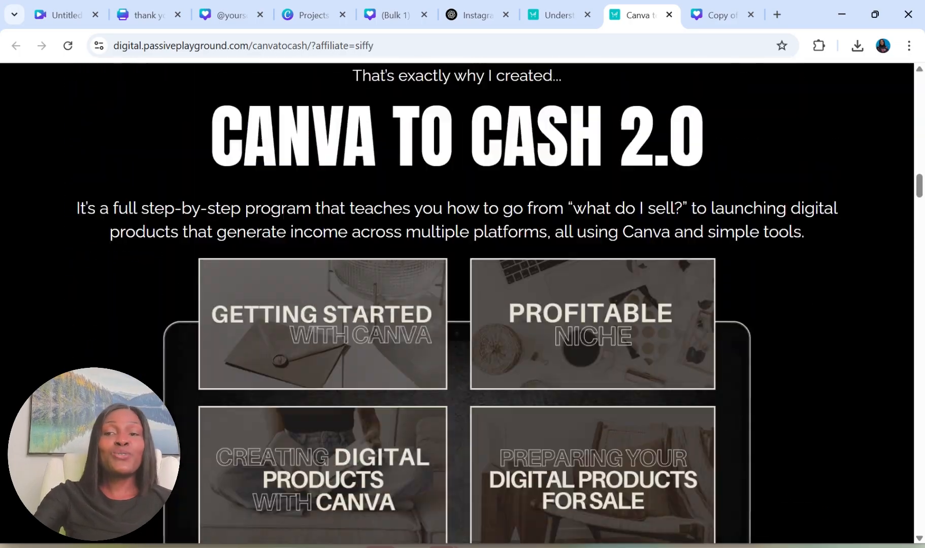
{"action": "scroll", "coordinate": [457, 304], "scroll_direction": "up", "scroll_amount": 15}
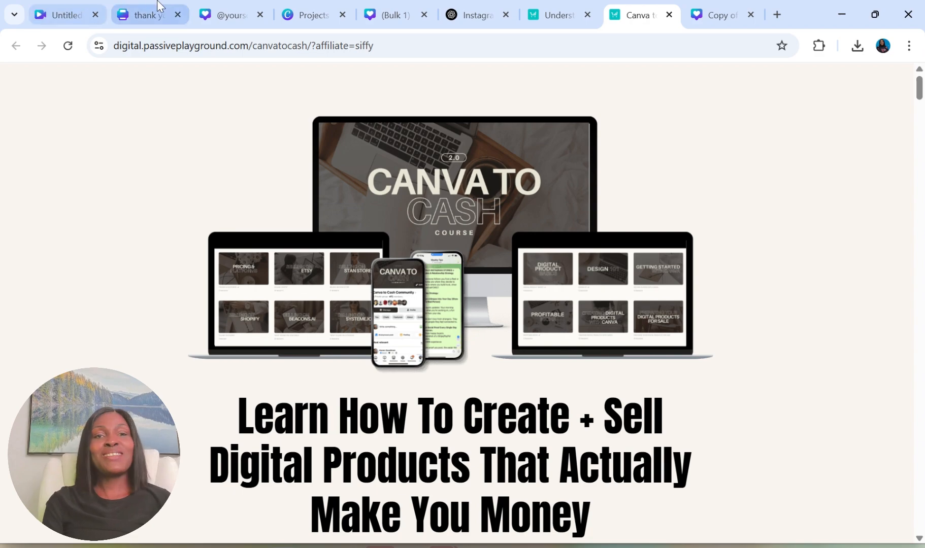
{"action": "left_click", "coordinate": [244, 16]}
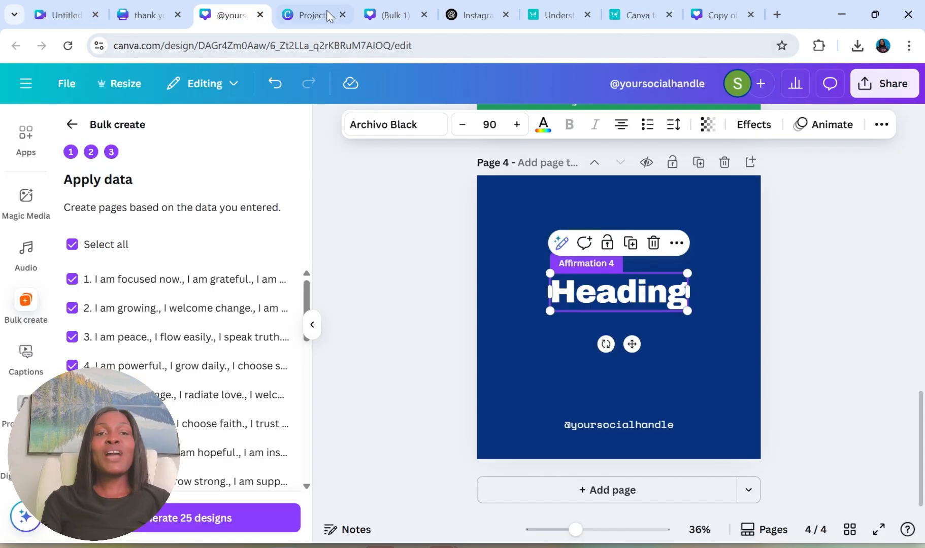
{"action": "left_click", "coordinate": [312, 14]}
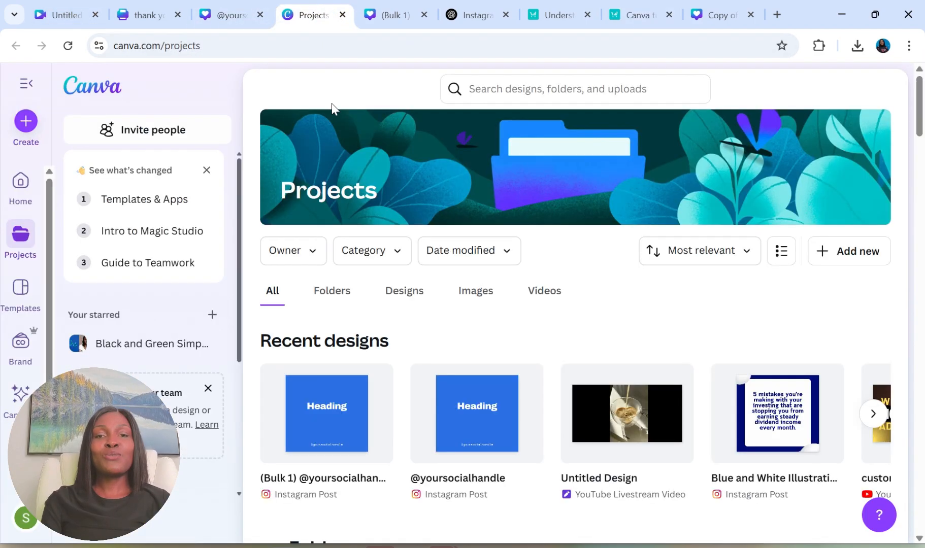
{"action": "left_click", "coordinate": [384, 7]}
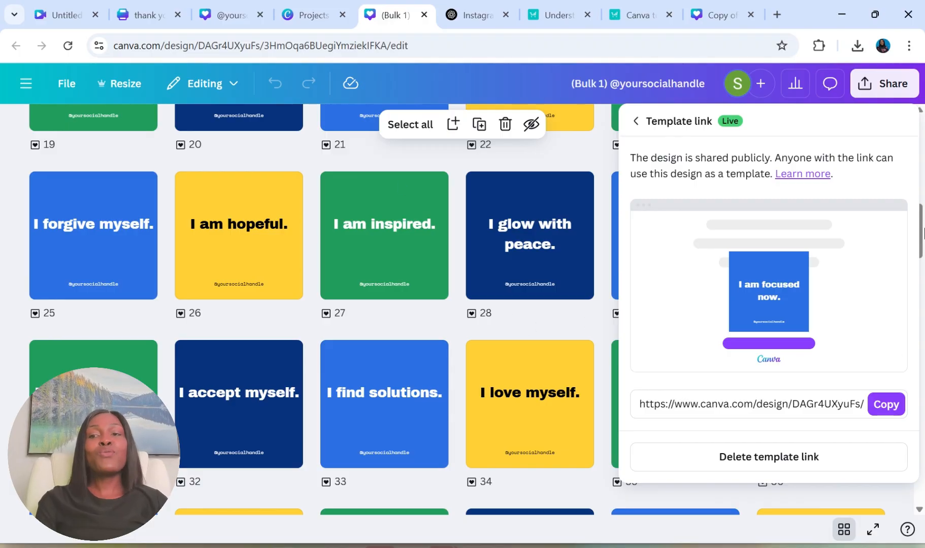
{"action": "left_click", "coordinate": [587, 140]}
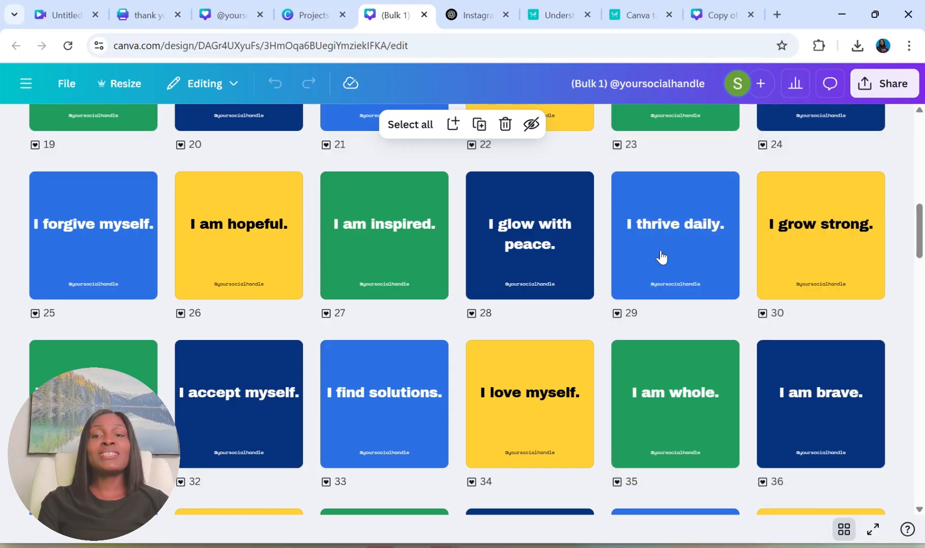